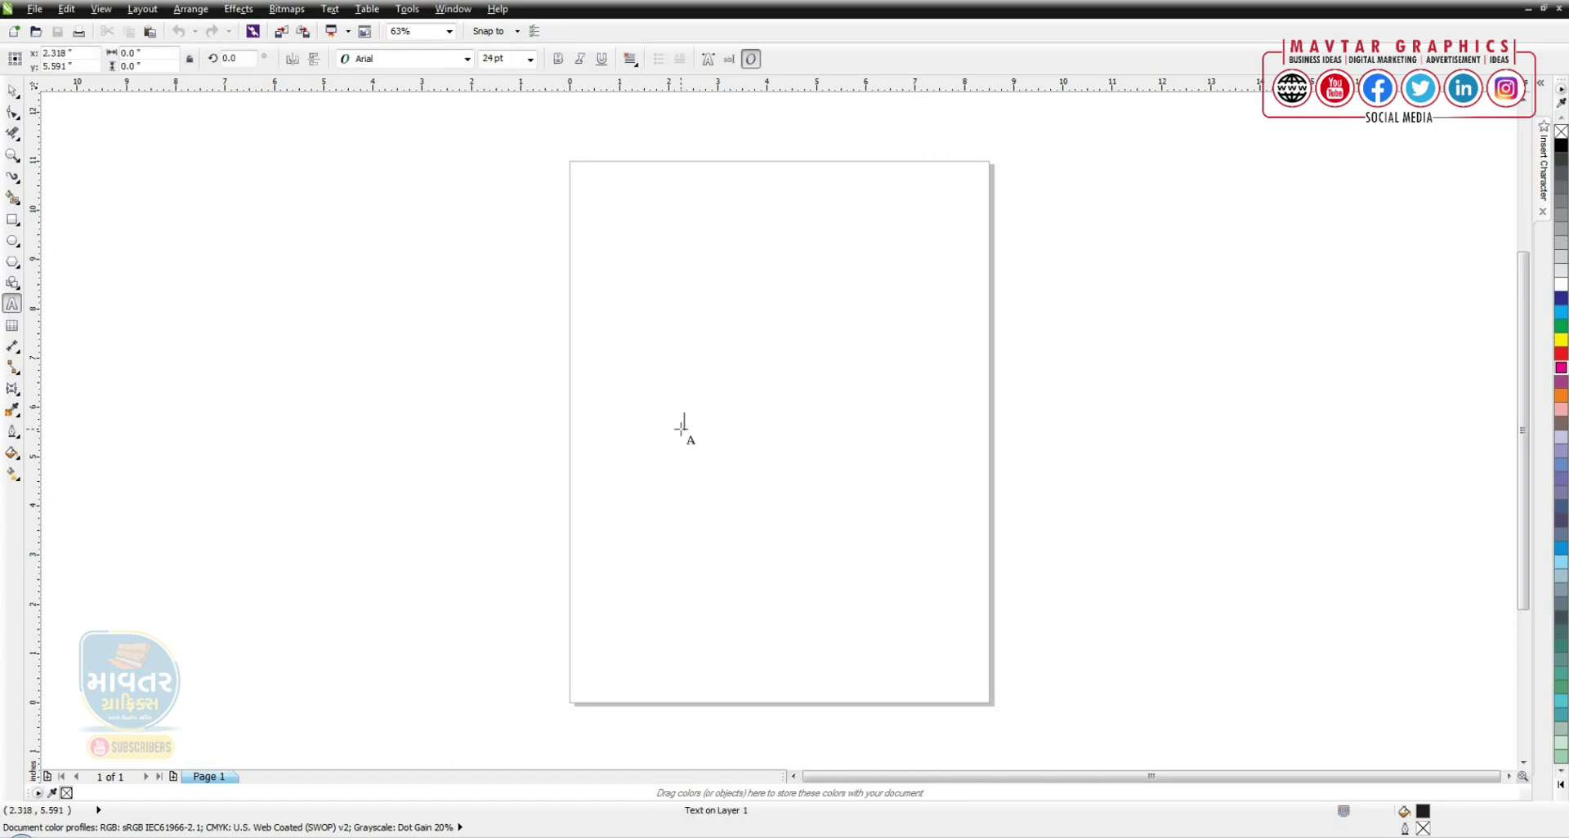
- Create the text 'AG' on the page and apply a font from the font list
{"action": "left_click", "coordinate": [683, 421]}
{"action": "type", "text": "AG"}
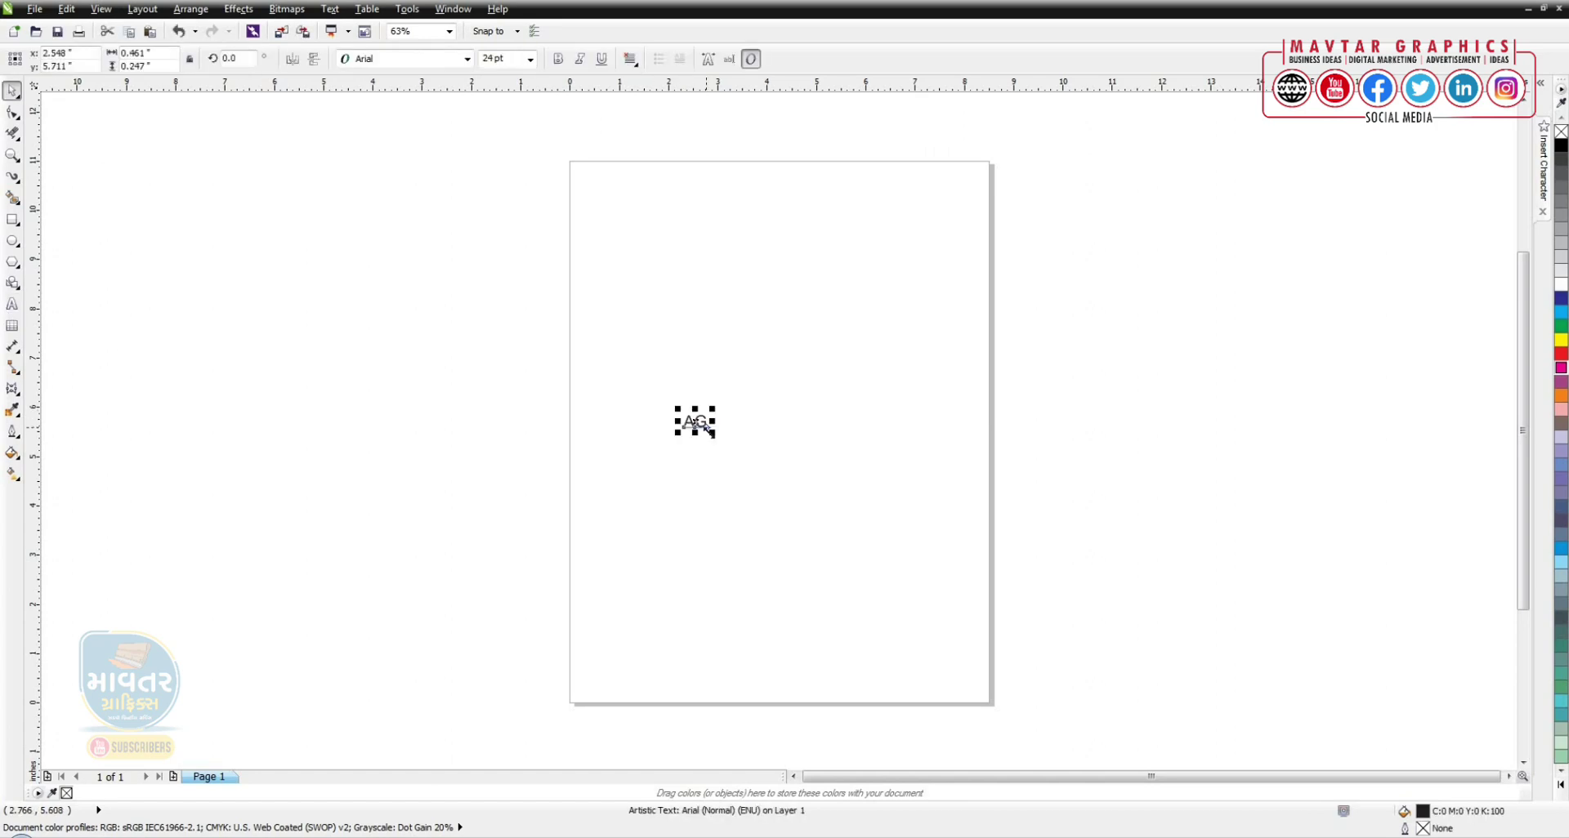
{"action": "scroll", "coordinate": [869, 423], "scroll_direction": "up", "scroll_amount": 2}
{"action": "left_click", "coordinate": [389, 59]}
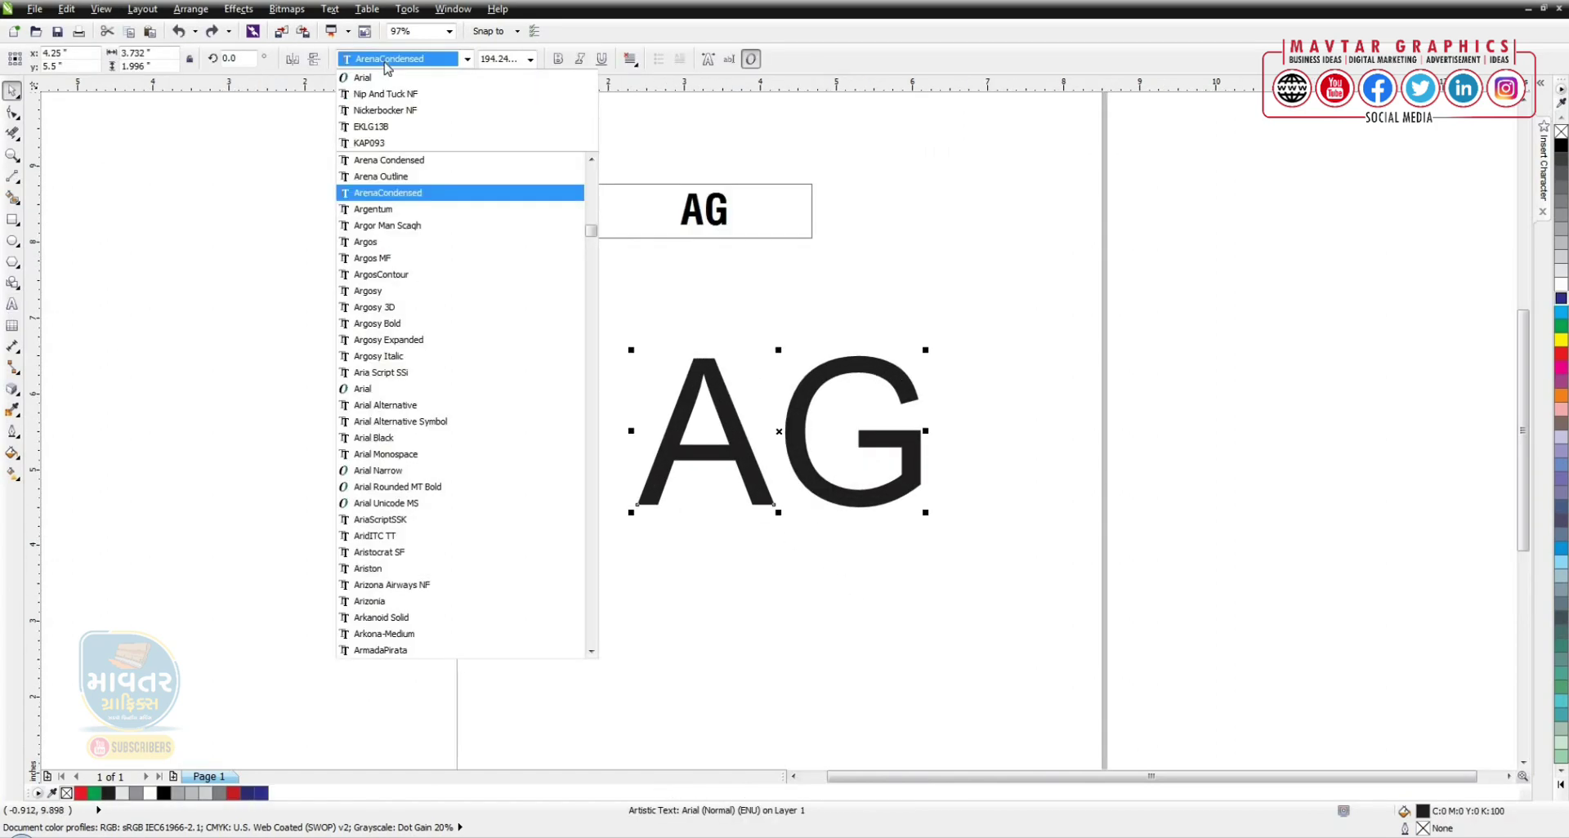
{"action": "key", "text": "Return"}
- Try the Wasted and Unica One fonts on the AG text
{"action": "left_click", "coordinate": [389, 58]}
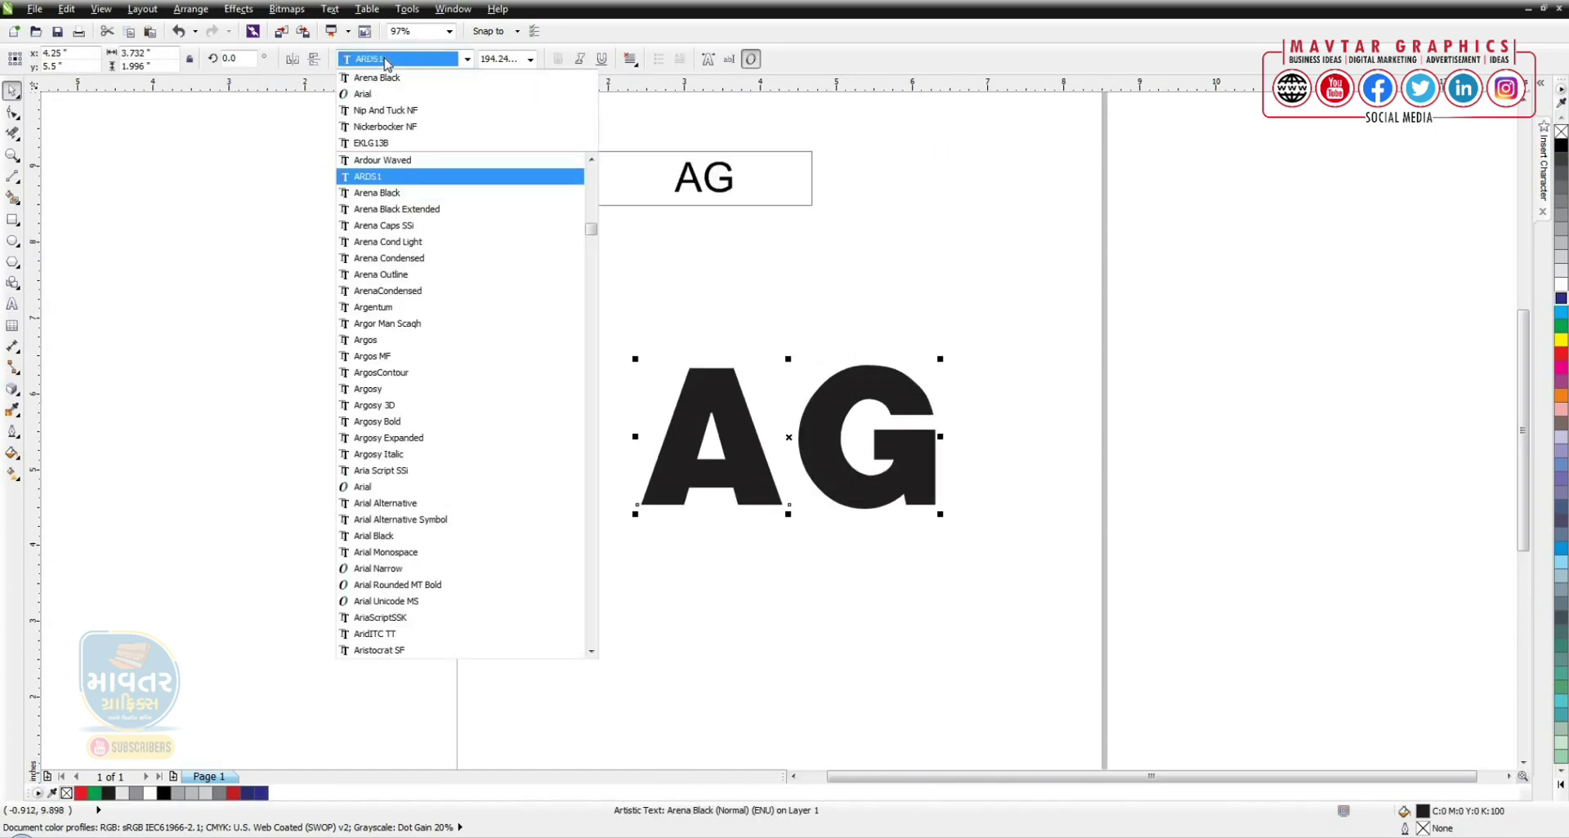
{"action": "key", "text": "End"}
{"action": "key", "text": "Up"}
{"action": "key", "text": "Up"}
{"action": "key", "text": "Up"}
{"action": "key", "text": "Up"}
{"action": "key", "text": "Up"}
{"action": "key", "text": "Up"}
{"action": "key", "text": "Return"}
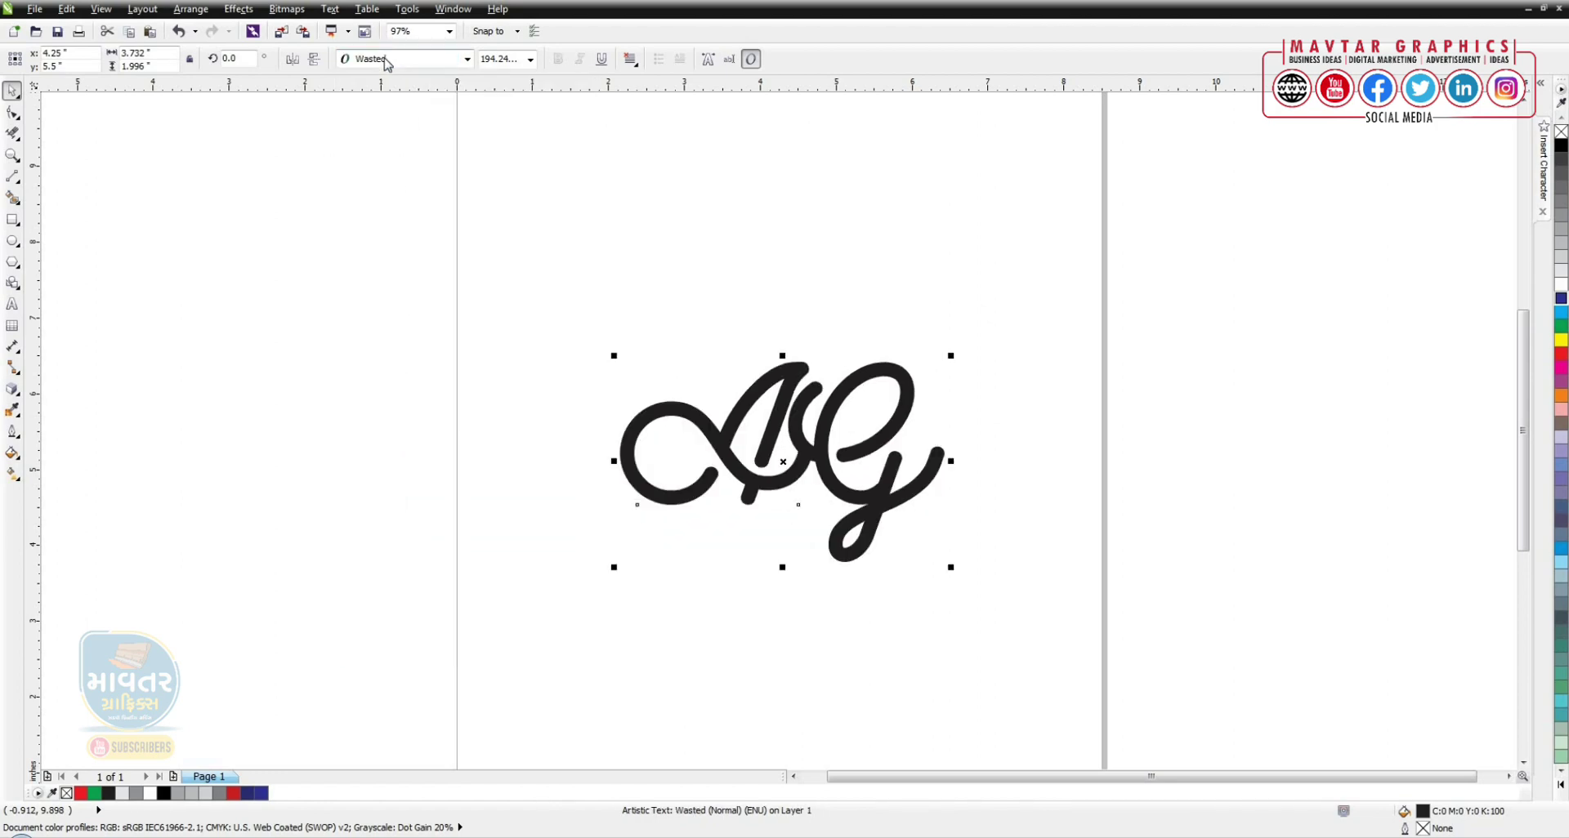
{"action": "left_click", "coordinate": [387, 59]}
{"action": "key", "text": "Up"}
{"action": "key", "text": "Up"}
{"action": "key", "text": "Up"}
{"action": "key", "text": "Up"}
{"action": "key", "text": "Up"}
{"action": "key", "text": "Up"}
{"action": "key", "text": "Up"}
{"action": "key", "text": "Up"}
{"action": "key", "text": "Up"}
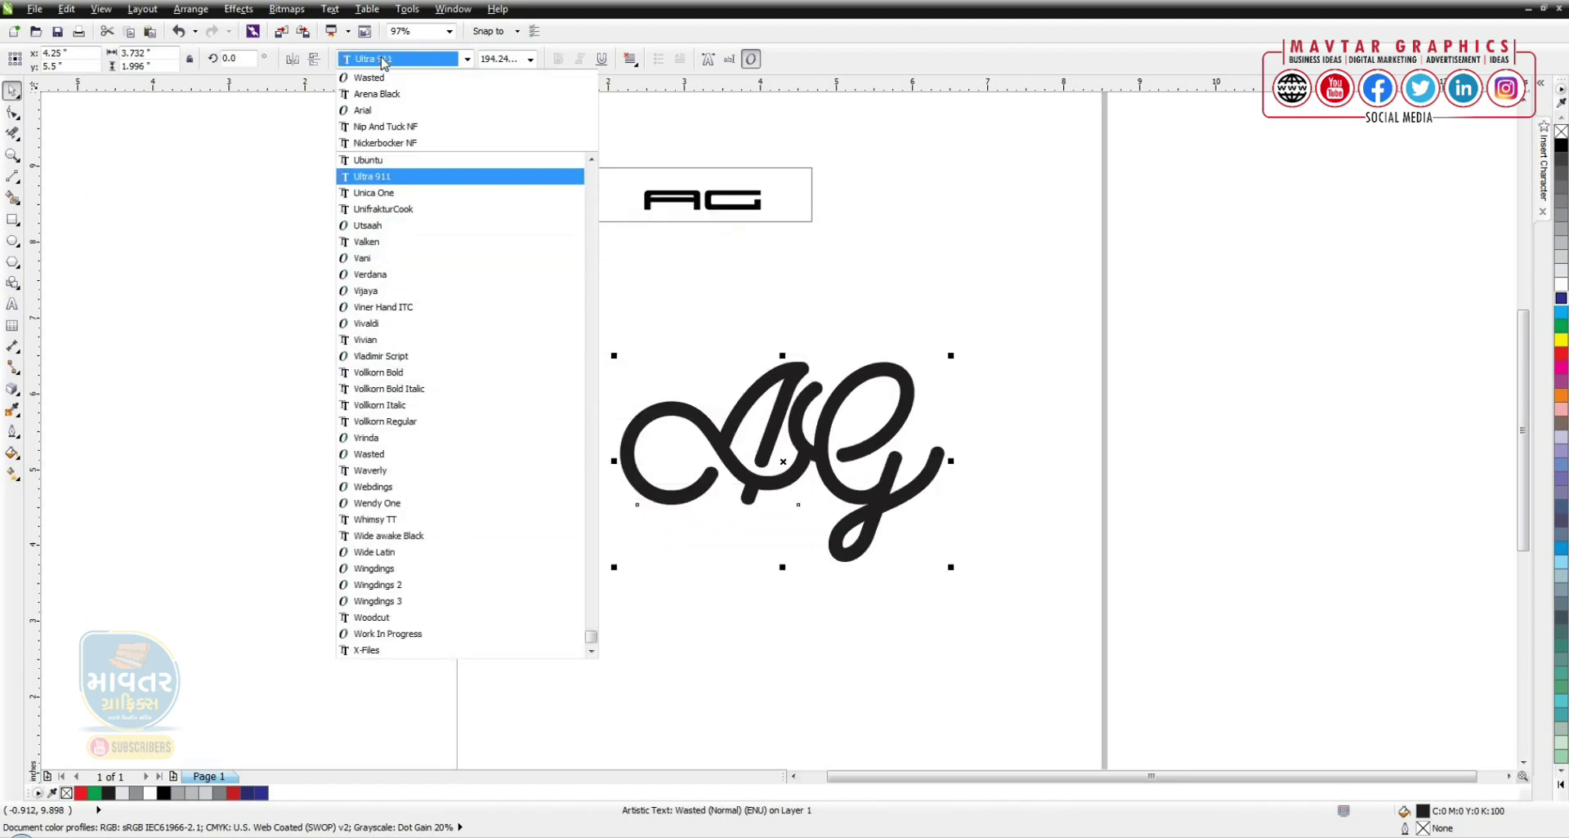
{"action": "key", "text": "Down"}
{"action": "key", "text": "Return"}
- Try Tulpen One, then set AG in The Breakdown and move it up the page
{"action": "left_click", "coordinate": [484, 245]}
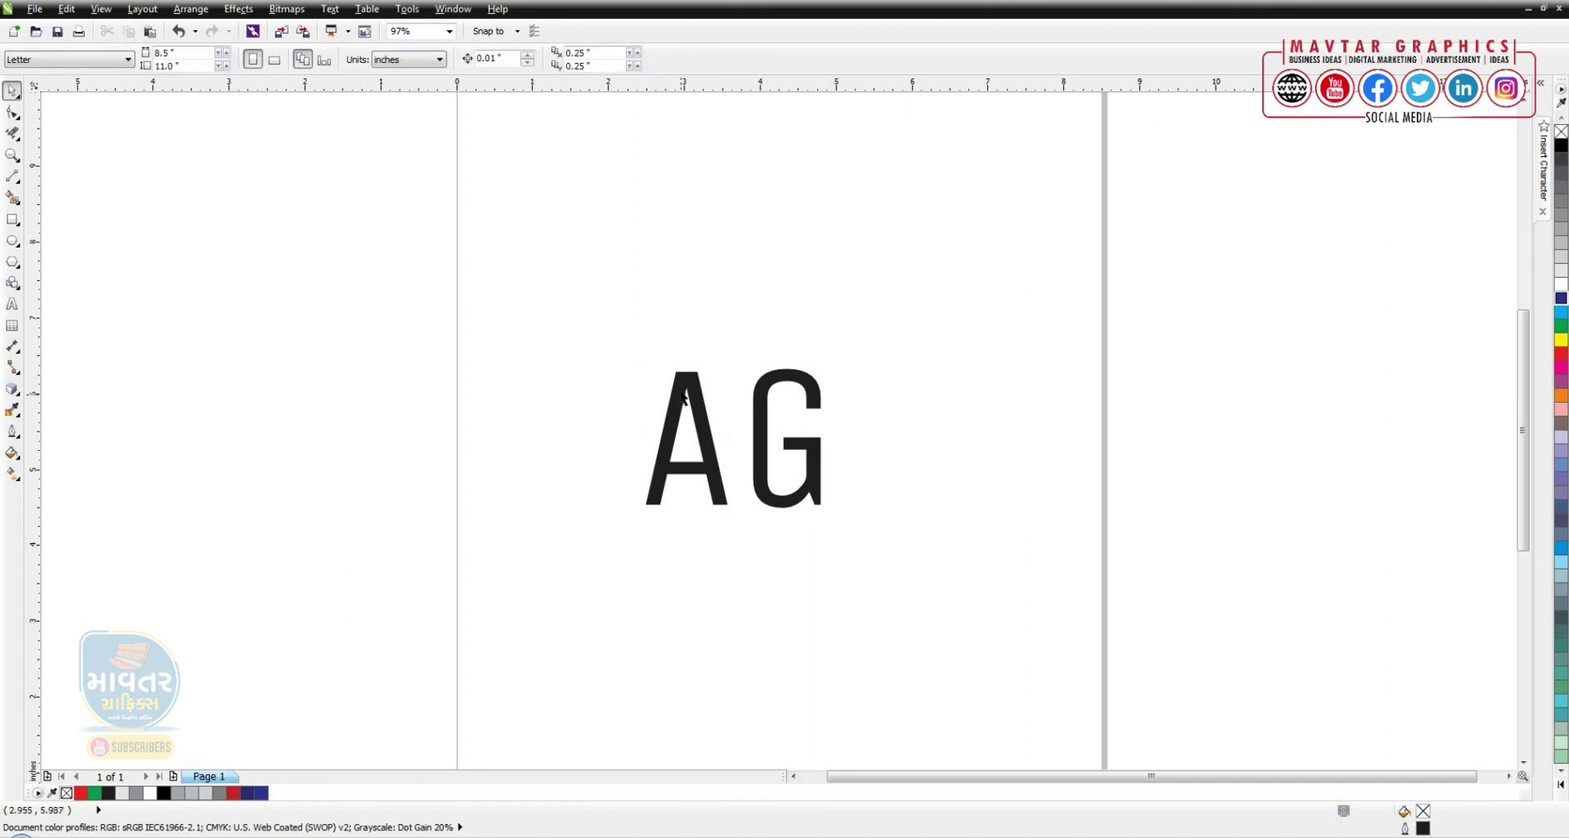
{"action": "left_click", "coordinate": [684, 400]}
{"action": "left_click", "coordinate": [389, 59]}
{"action": "key", "text": "Up"}
{"action": "key", "text": "Up"}
{"action": "key", "text": "Return"}
{"action": "left_click", "coordinate": [408, 65]}
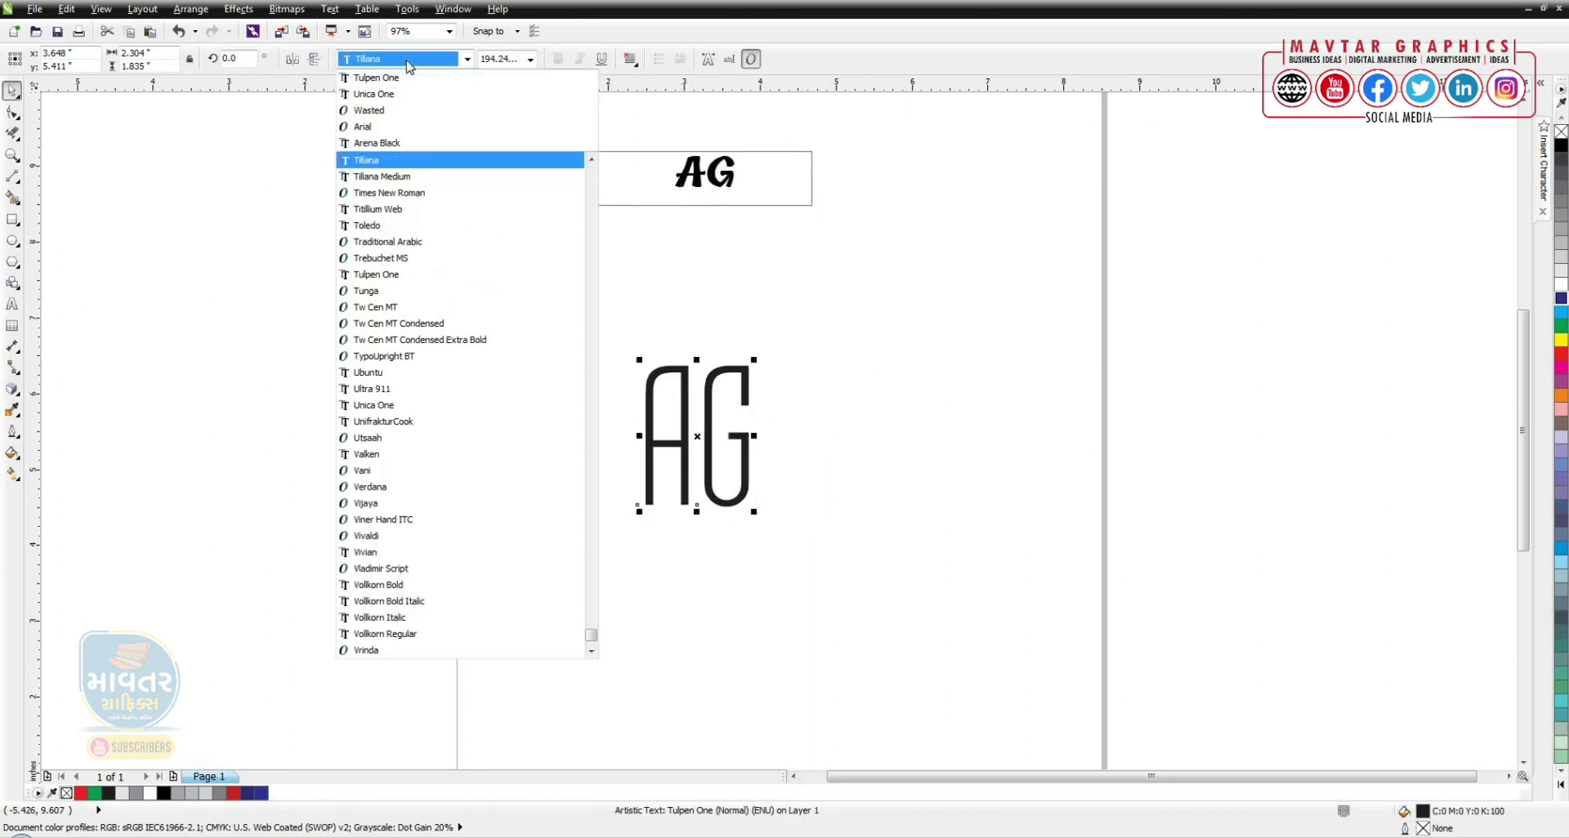
{"action": "key", "text": "Up"}
{"action": "key", "text": "Return"}
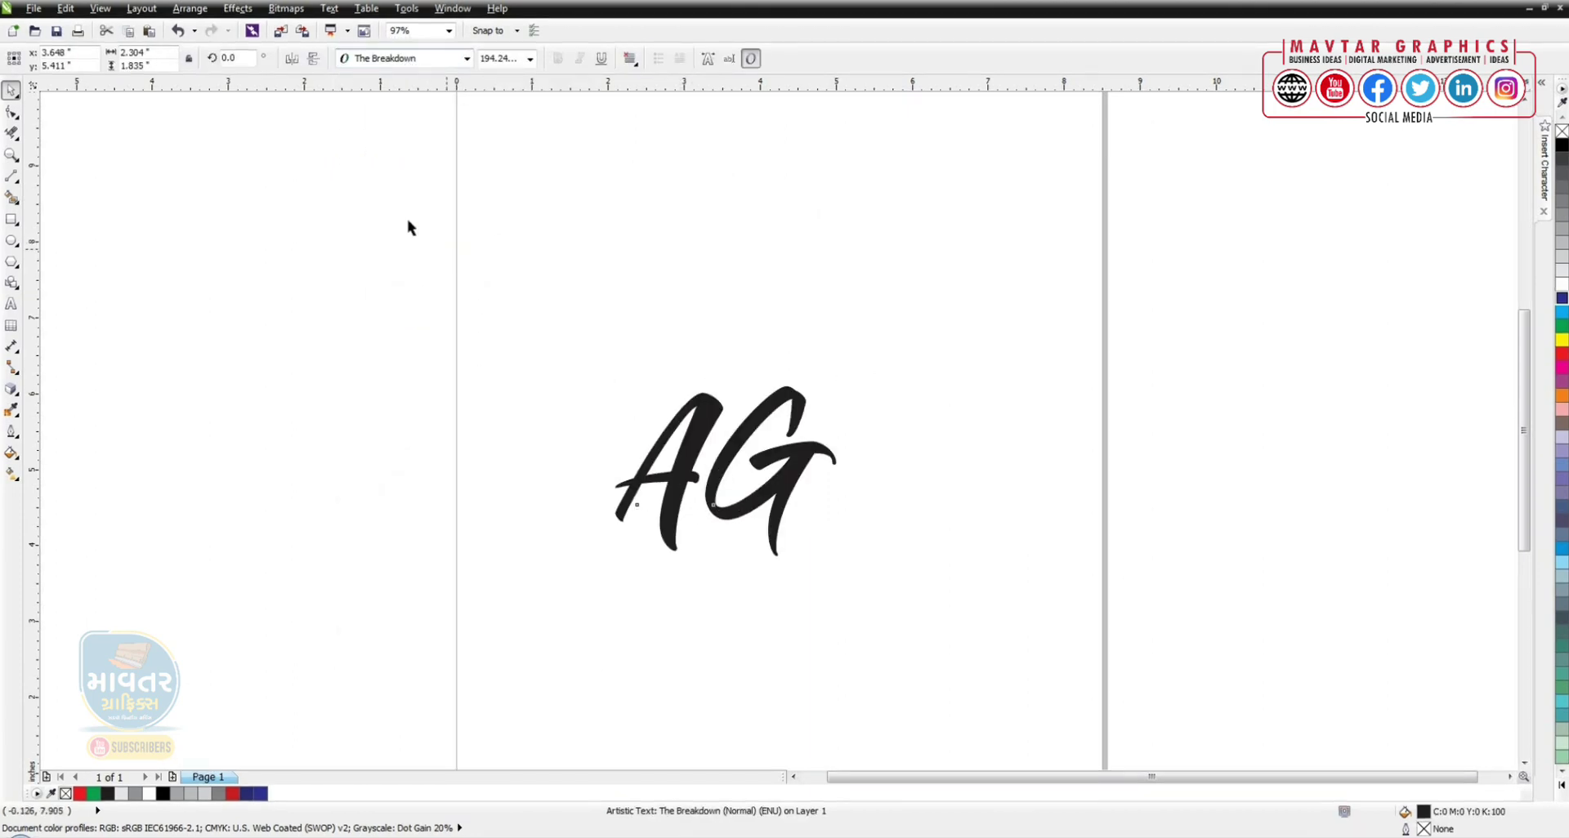
{"action": "left_click_drag", "start_coordinate": [710, 439], "coordinate": [711, 384]}
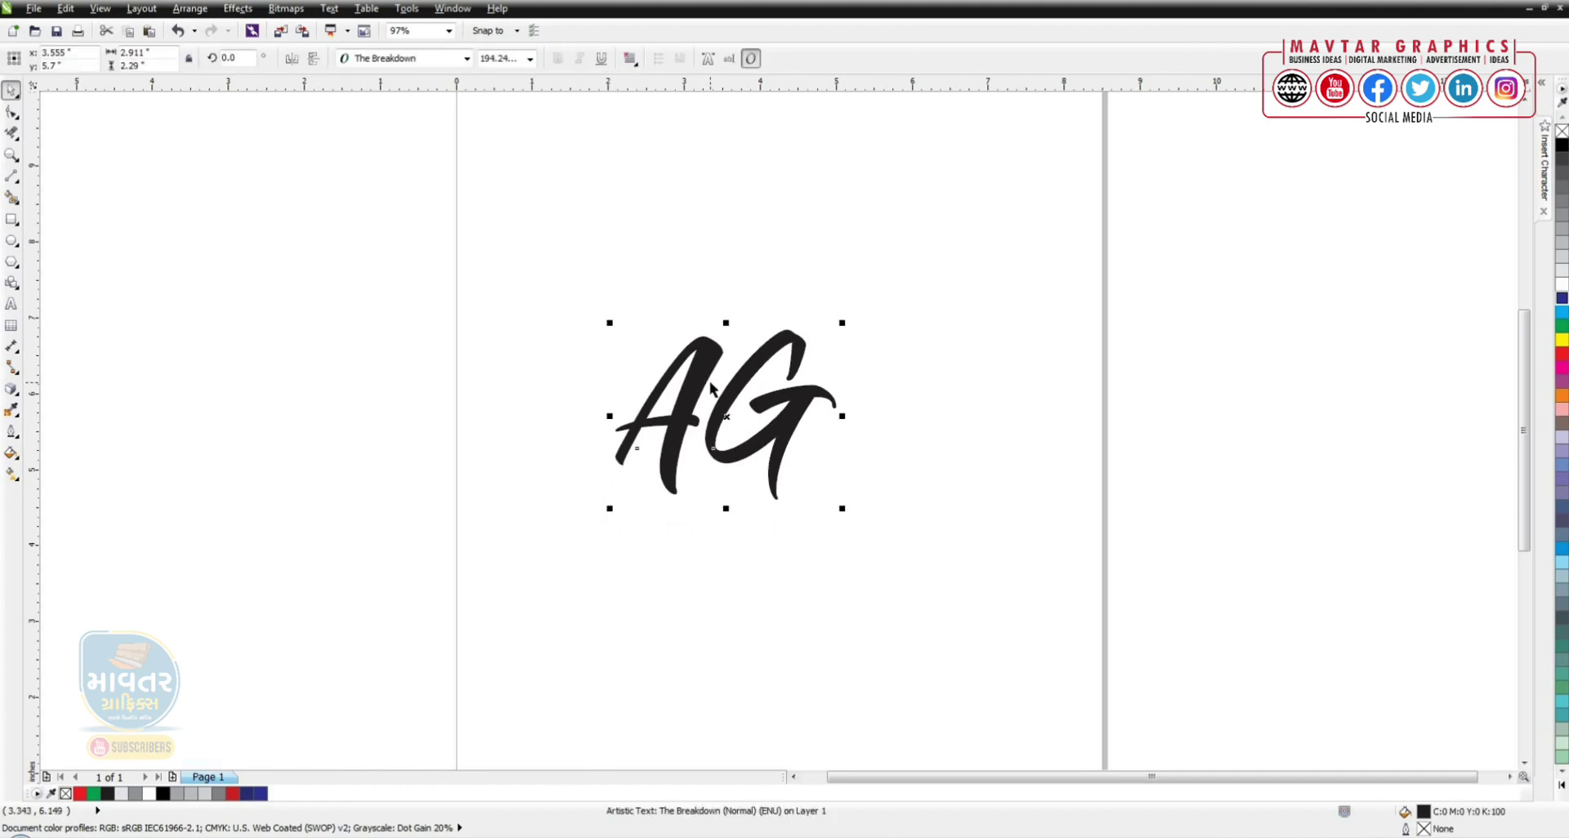
- Fill the G cyan and move it over the lower half of the A
{"action": "key", "text": "ctrl+z"}
{"action": "key", "text": "ctrl+z"}
{"action": "left_click", "coordinate": [1562, 322]}
{"action": "left_click", "coordinate": [924, 326]}
{"action": "left_click", "coordinate": [804, 353]}
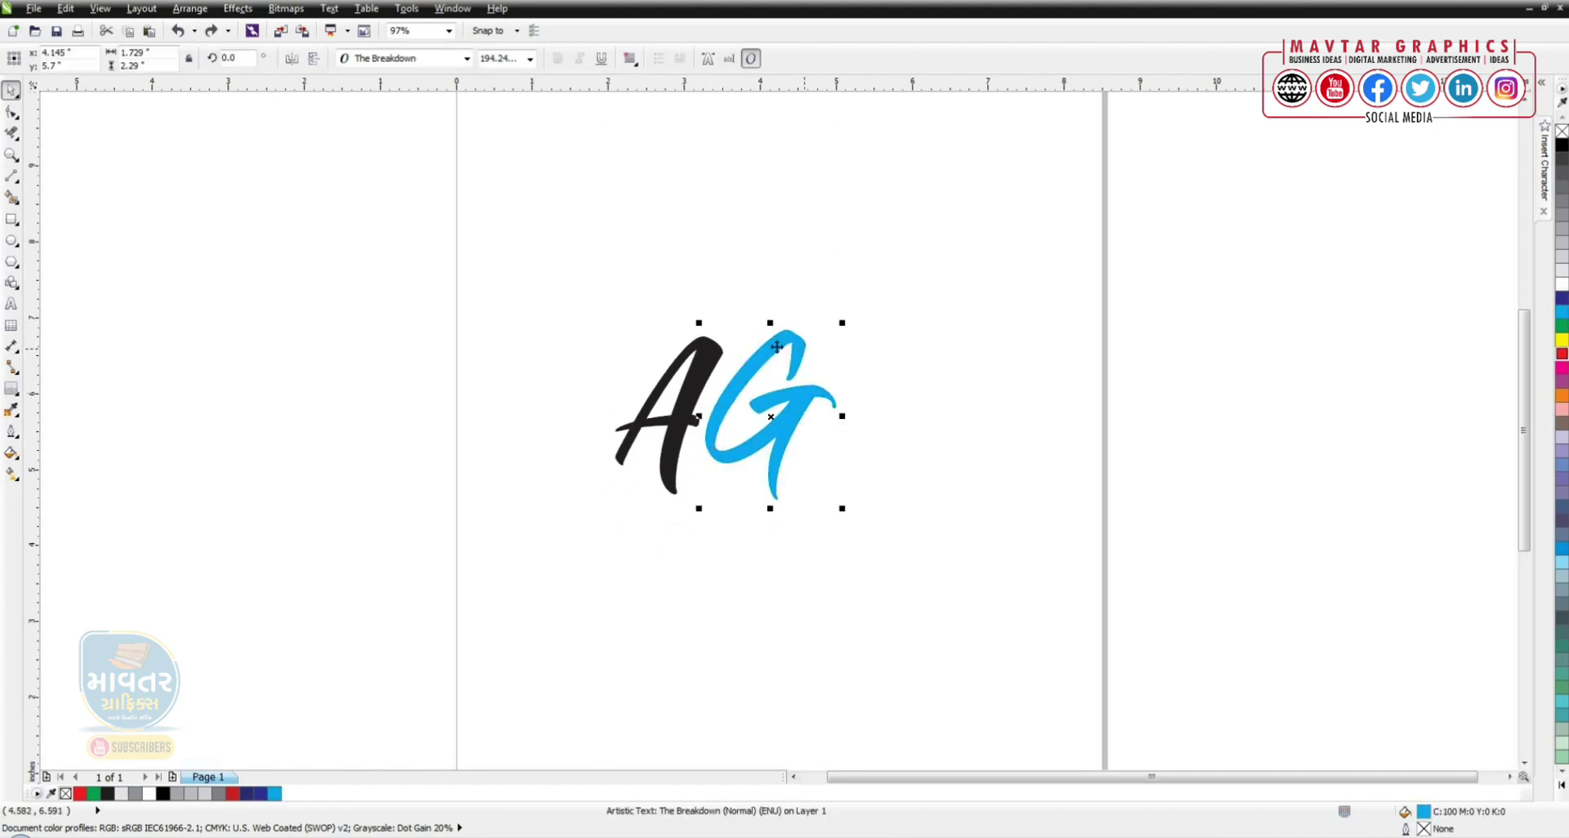
{"action": "left_click", "coordinate": [790, 342]}
{"action": "left_click_drag", "start_coordinate": [790, 341], "coordinate": [711, 420]}
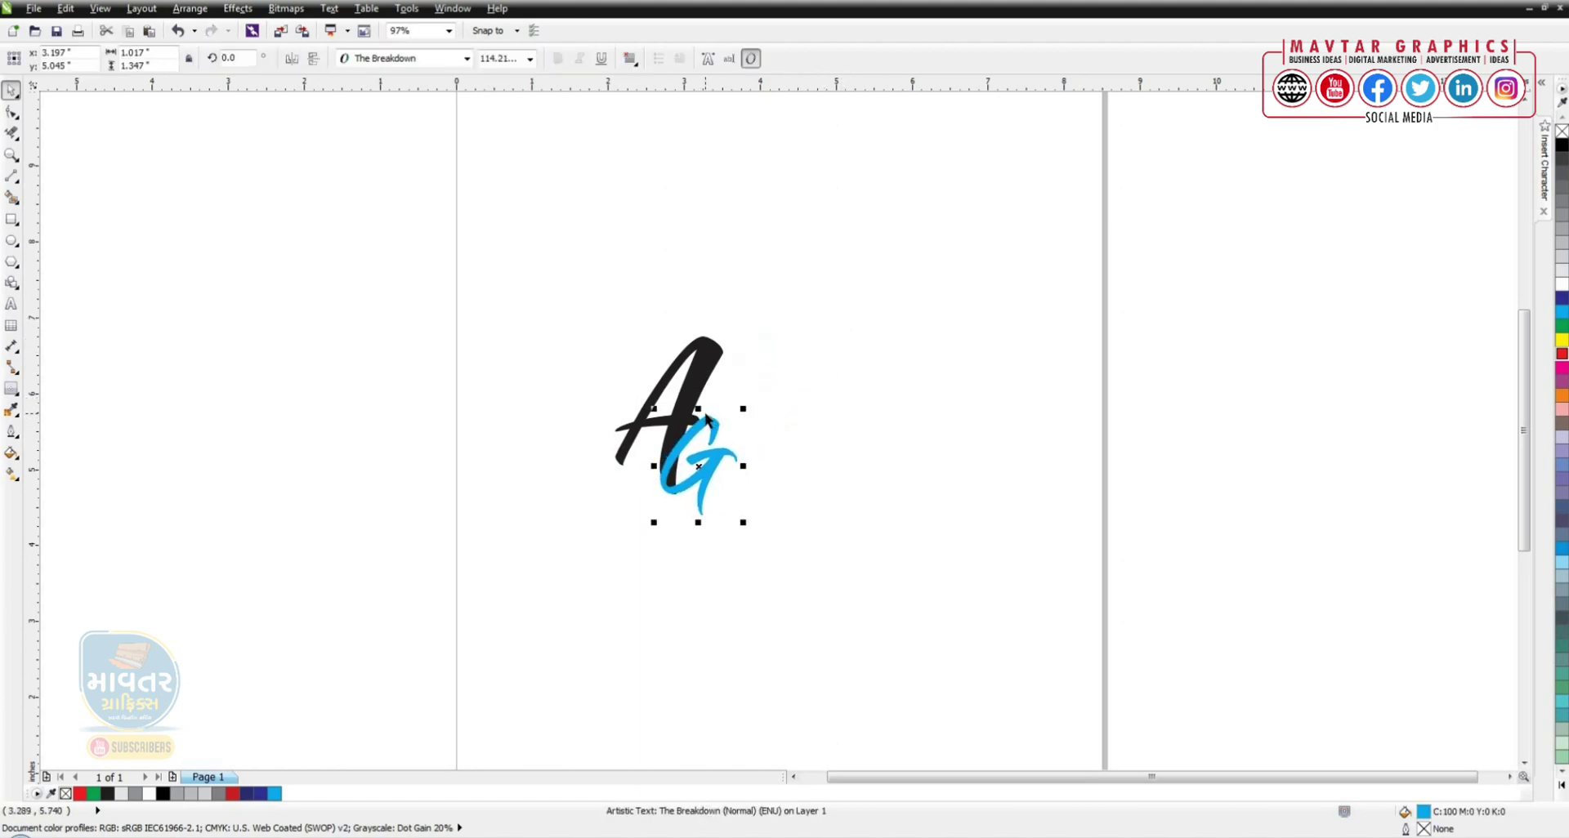
{"action": "left_click", "coordinate": [411, 360]}
- Tilt the cyan G about 15 degrees and nudge it slightly up-right
{"action": "left_click", "coordinate": [711, 424]}
{"action": "left_click", "coordinate": [711, 469]}
{"action": "left_click_drag", "start_coordinate": [752, 523], "coordinate": [768, 509]}
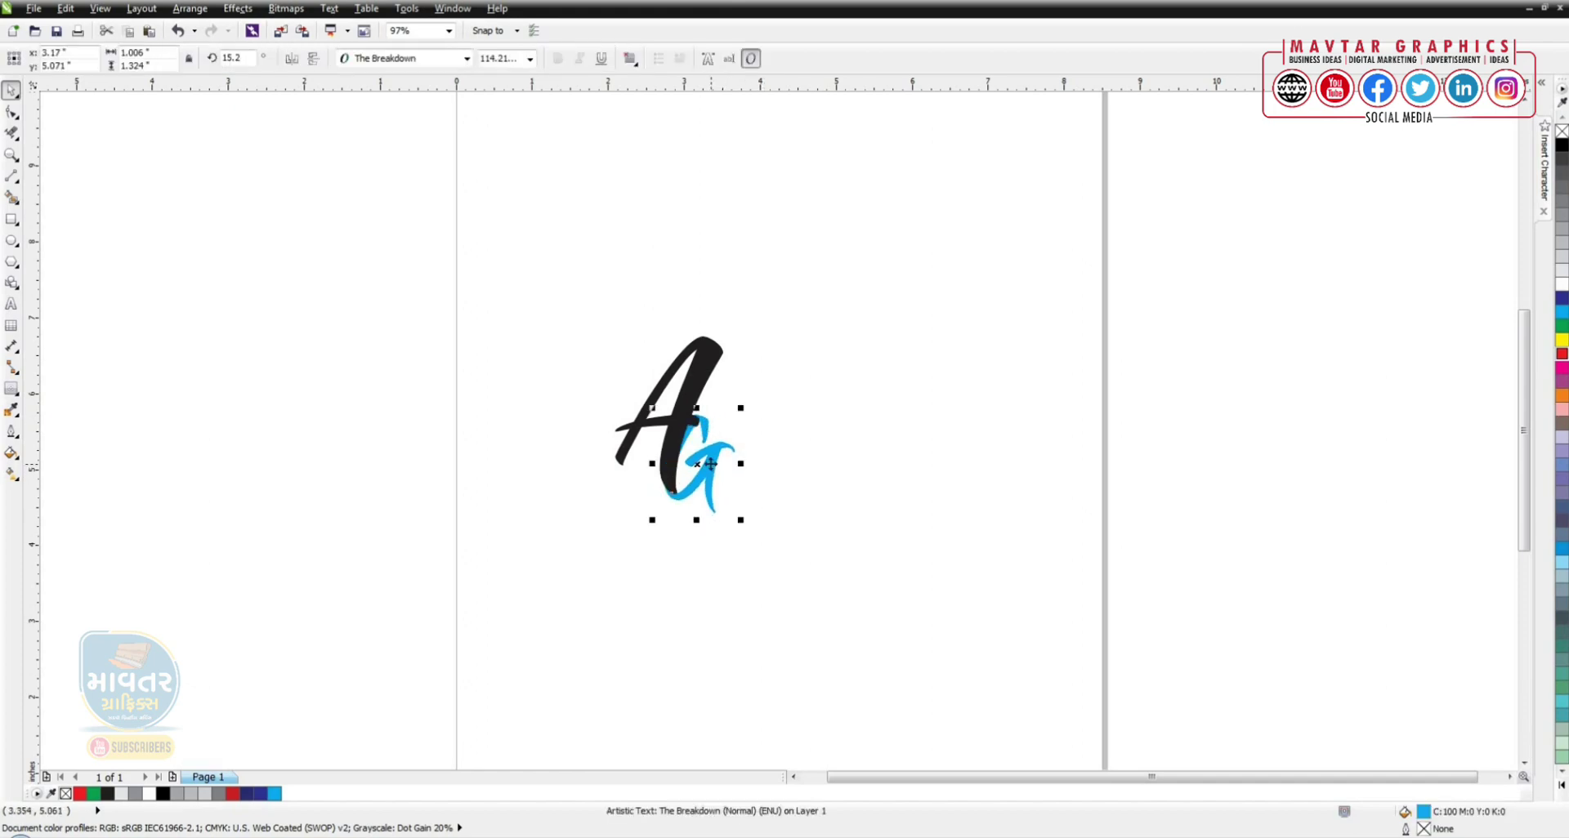
{"action": "key", "text": "F2"}
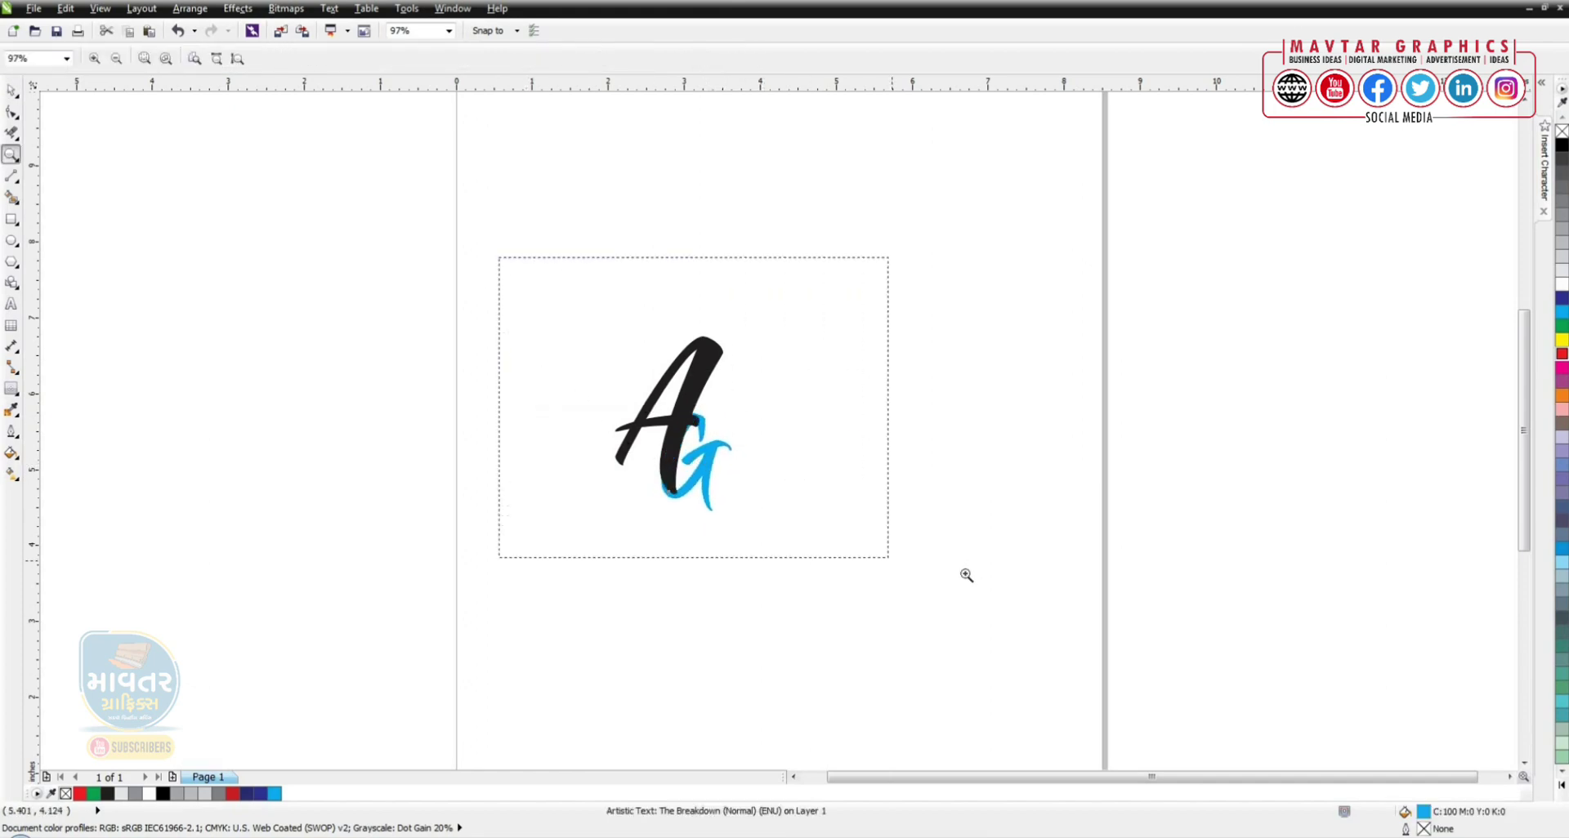
{"action": "left_click_drag", "start_coordinate": [497, 255], "coordinate": [889, 643]}
{"action": "left_click_drag", "start_coordinate": [716, 509], "coordinate": [720, 498]}
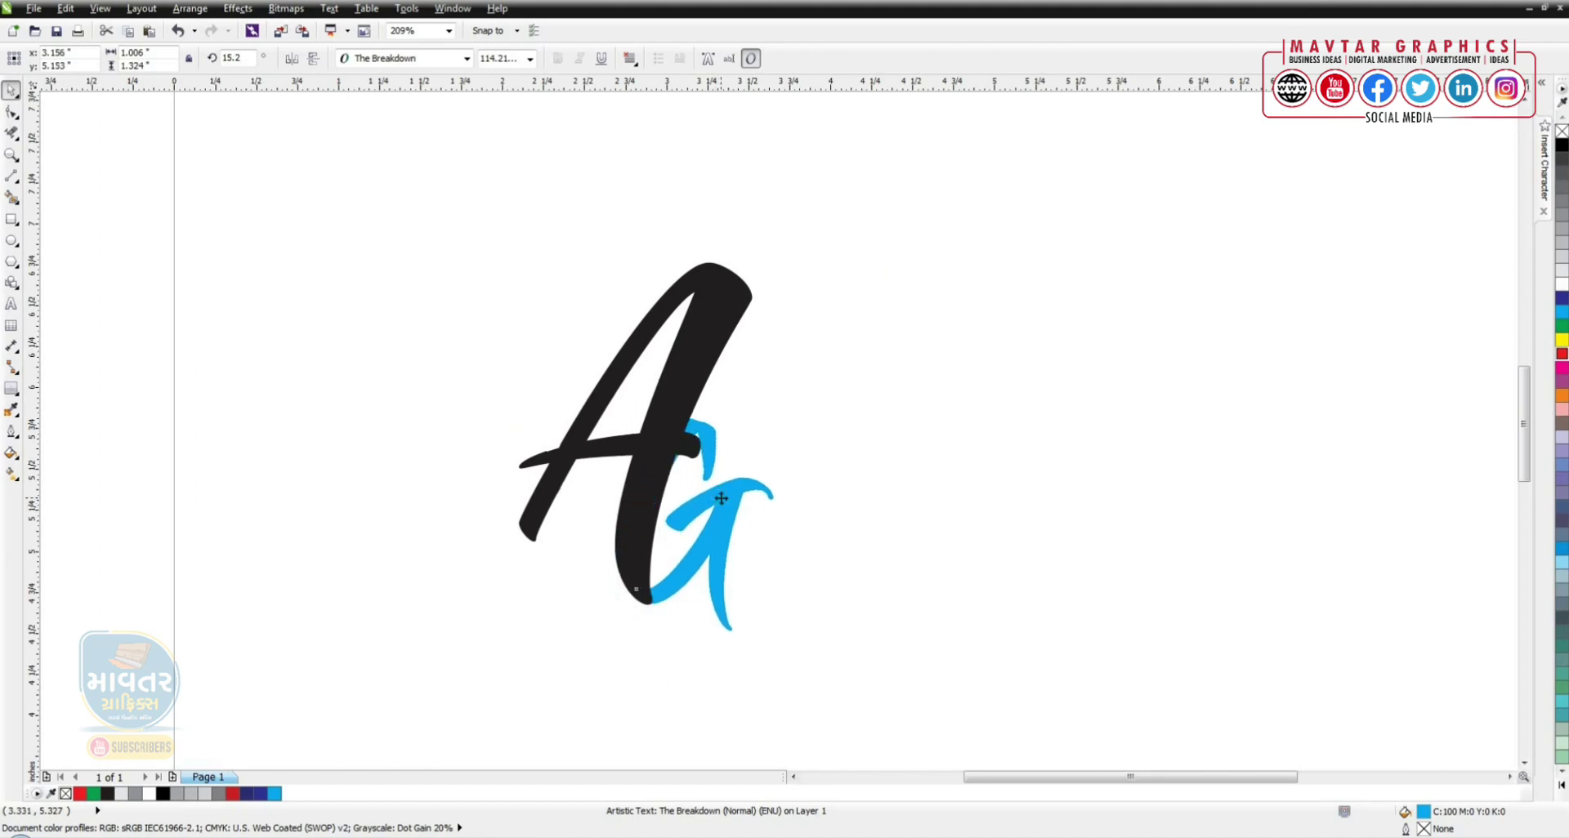
- Zoom in on the logo and shrink the cyan G a little from its corners
{"action": "scroll", "coordinate": [721, 499], "scroll_direction": "up", "scroll_amount": 5}
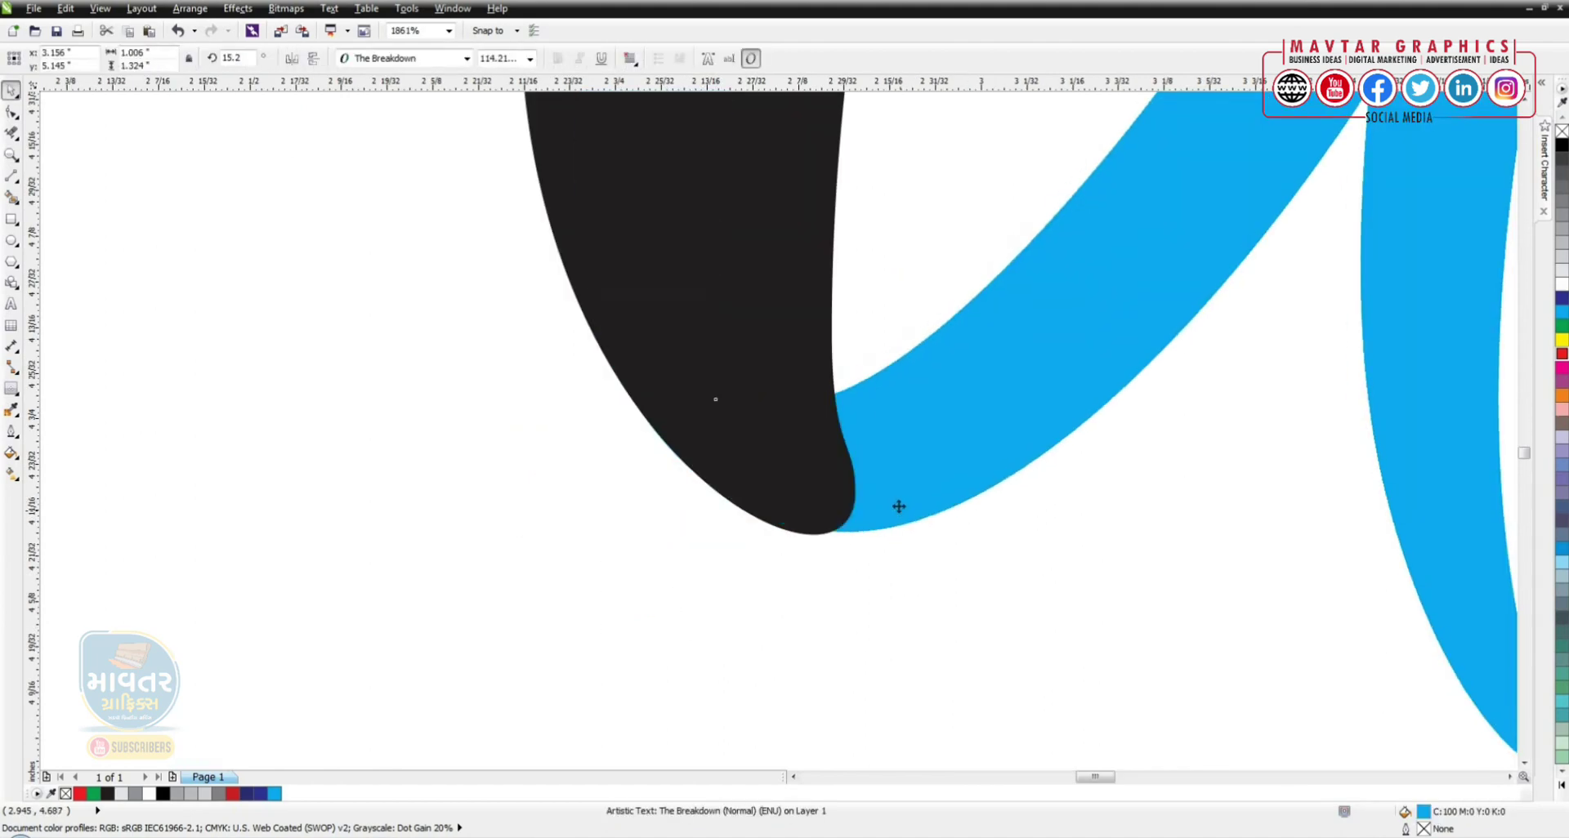
{"action": "scroll", "coordinate": [890, 512], "scroll_direction": "down", "scroll_amount": 1}
{"action": "scroll", "coordinate": [890, 512], "scroll_direction": "down", "scroll_amount": 1}
{"action": "scroll", "coordinate": [887, 508], "scroll_direction": "down", "scroll_amount": 4}
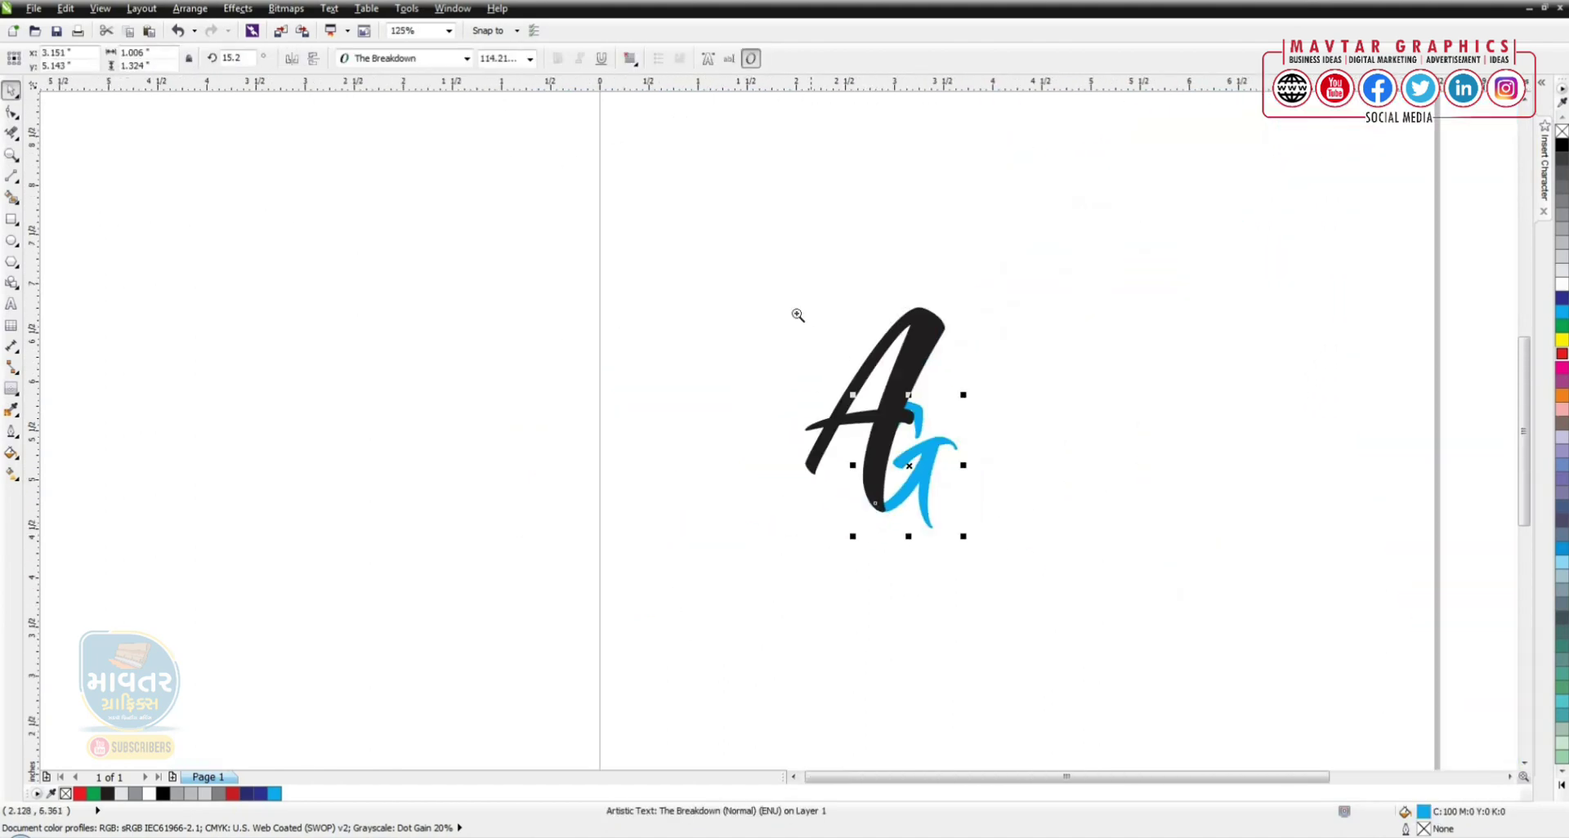
{"action": "key", "text": "z"}
{"action": "left_click_drag", "start_coordinate": [773, 276], "coordinate": [1099, 548]}
{"action": "key", "text": "space"}
{"action": "left_click", "coordinate": [843, 386]}
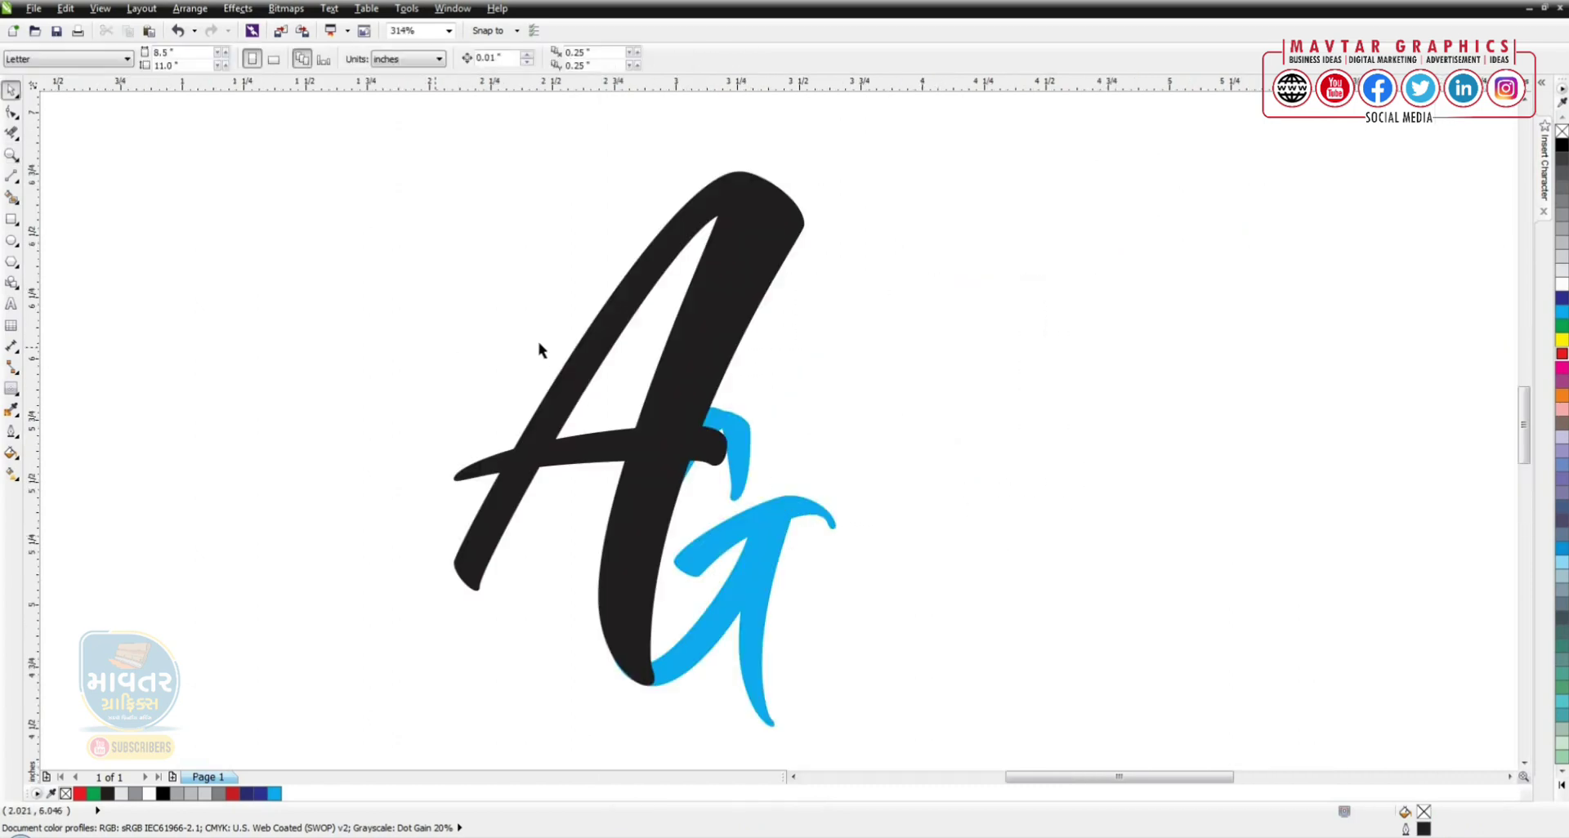
{"action": "left_click", "coordinate": [732, 437]}
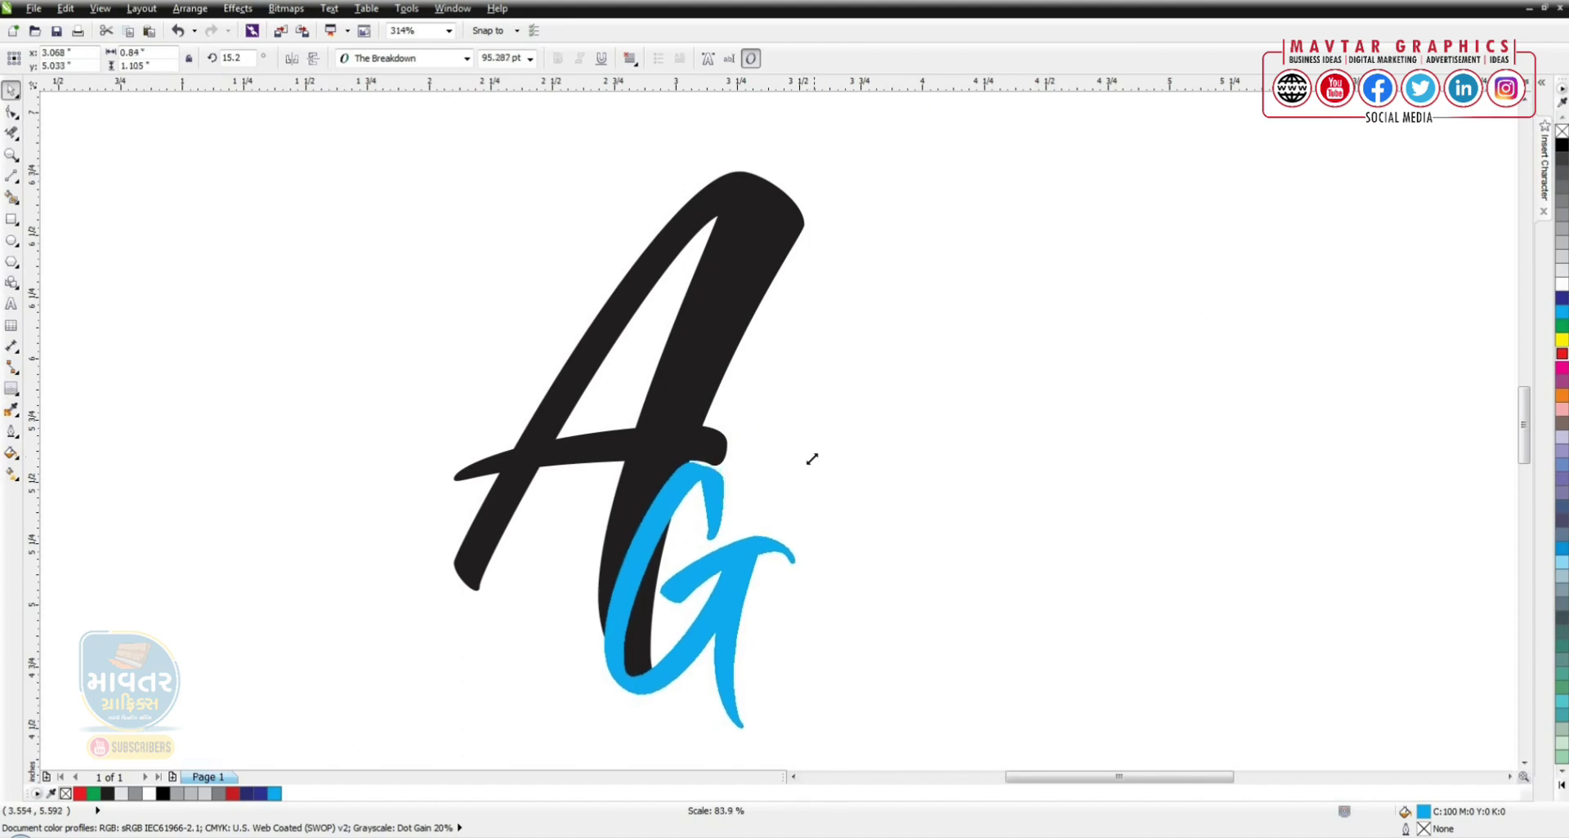
{"action": "left_click_drag", "start_coordinate": [829, 417], "coordinate": [797, 460]}
{"action": "left_click", "coordinate": [712, 567]}
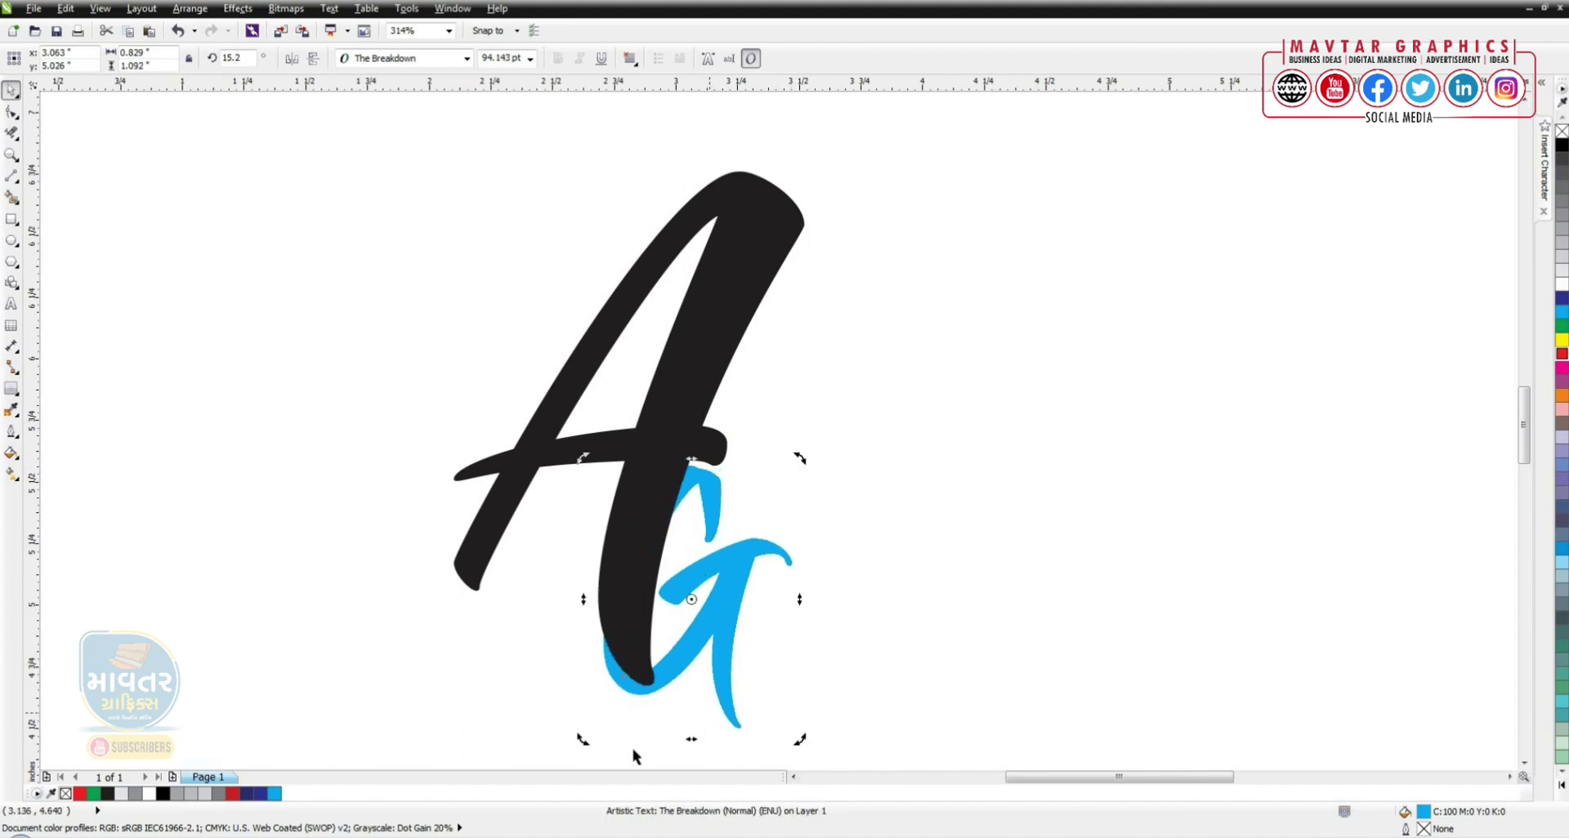
{"action": "left_click", "coordinate": [674, 657]}
{"action": "left_click_drag", "start_coordinate": [583, 739], "coordinate": [592, 727]}
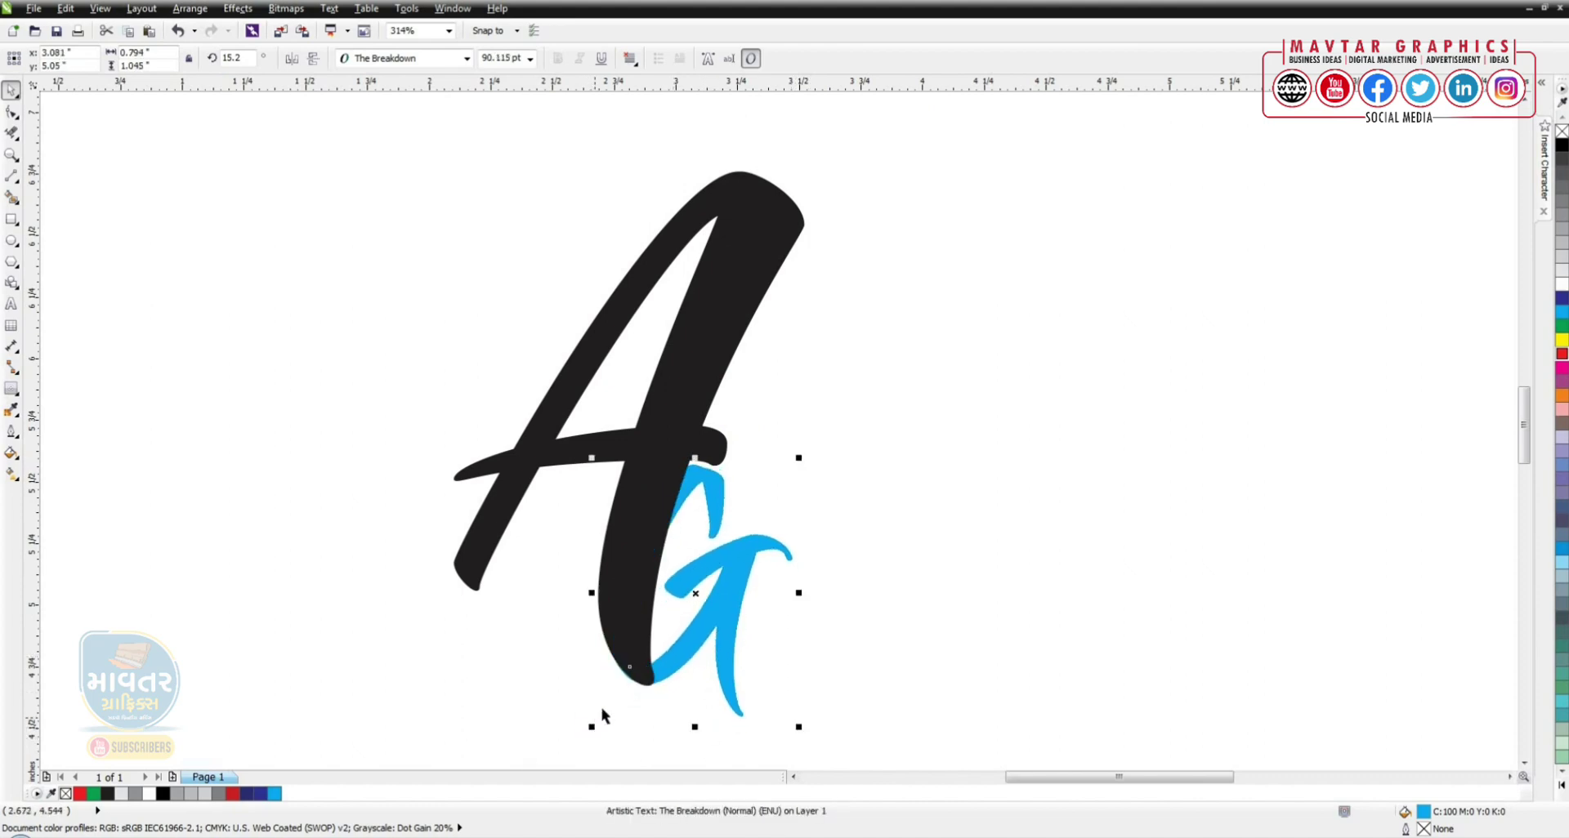
{"action": "left_click", "coordinate": [717, 505]}
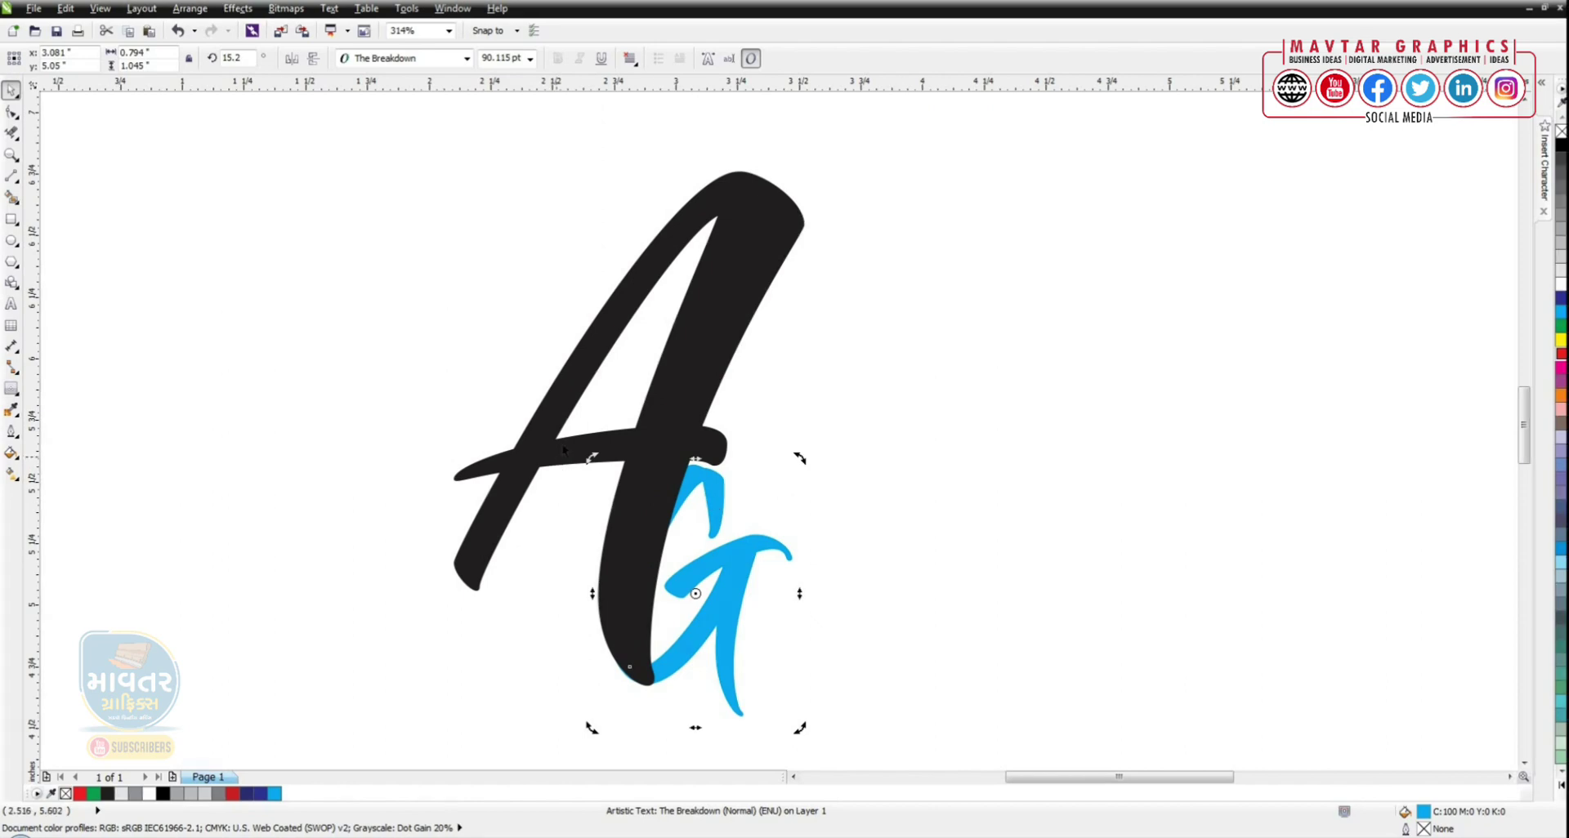
- Add an outward contour to the black A and break it apart into its own curve
{"action": "left_click", "coordinate": [711, 408]}
{"action": "left_click", "coordinate": [12, 389]}
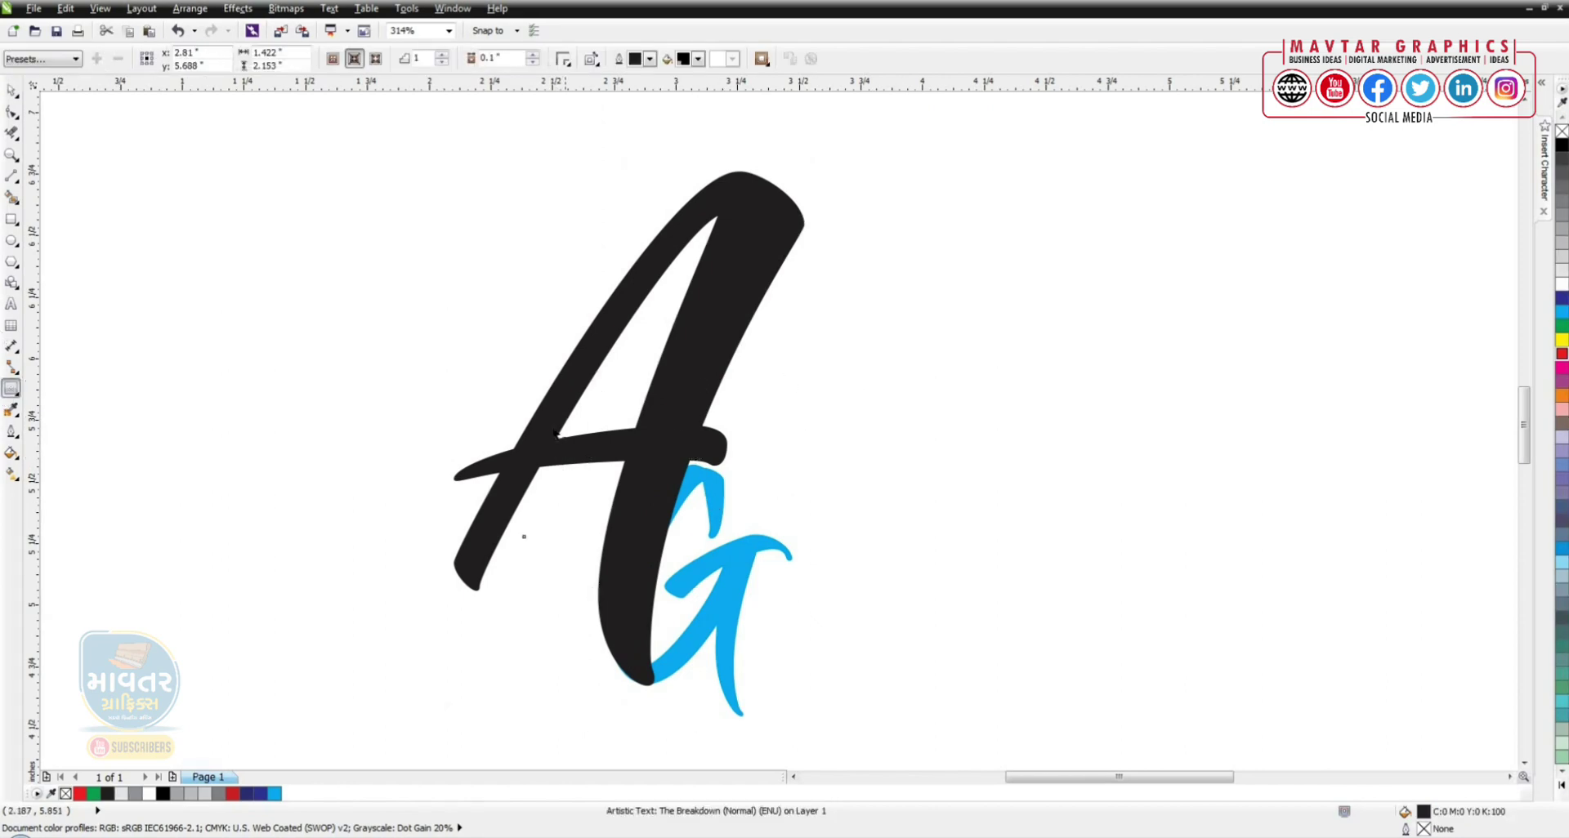
{"action": "left_click_drag", "start_coordinate": [462, 569], "coordinate": [448, 584]}
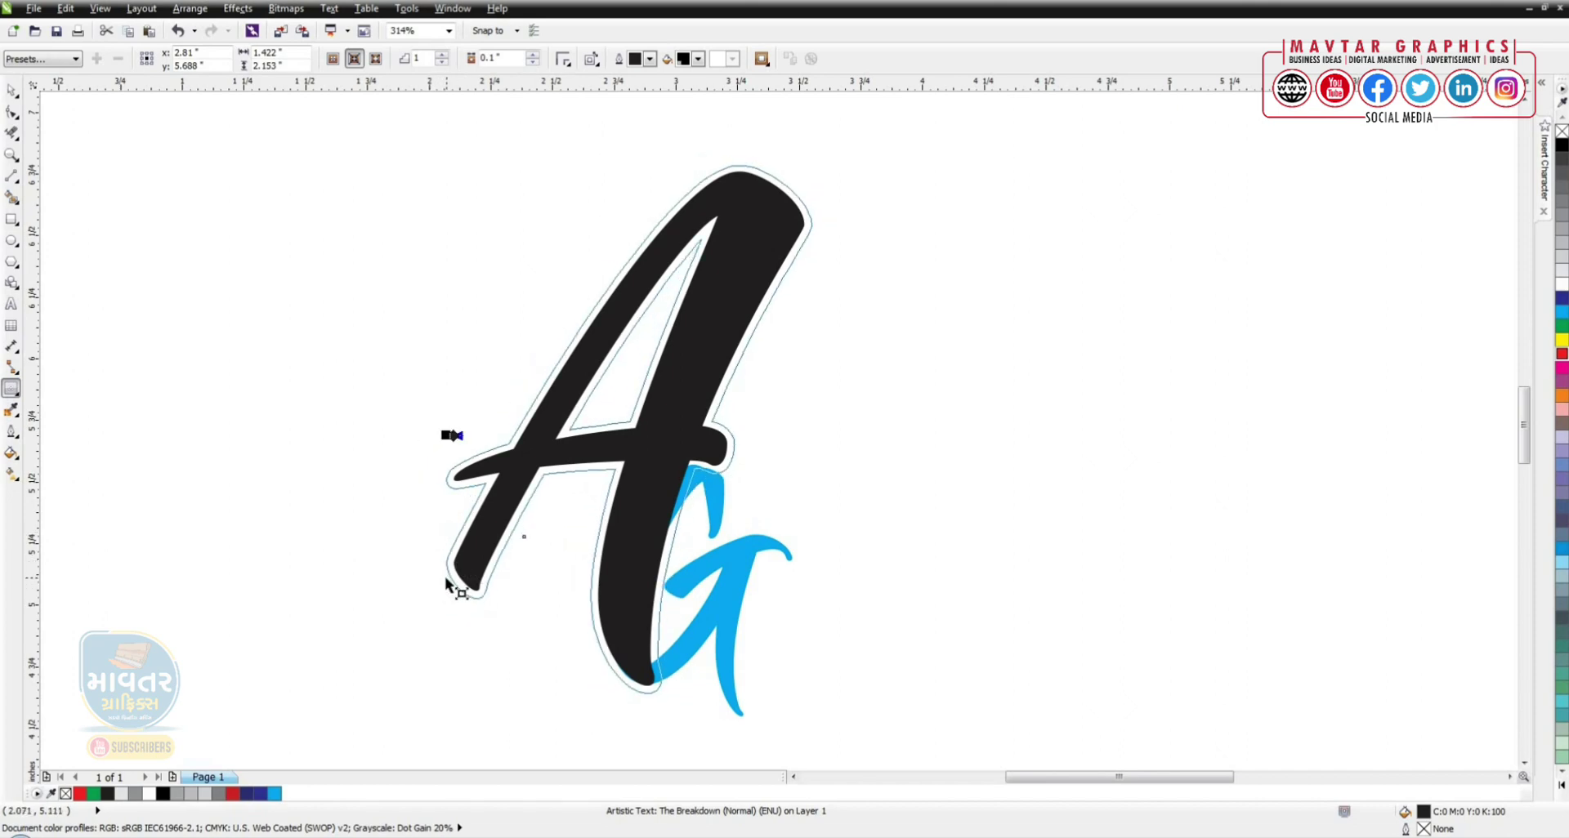
{"action": "left_click", "coordinate": [190, 8]}
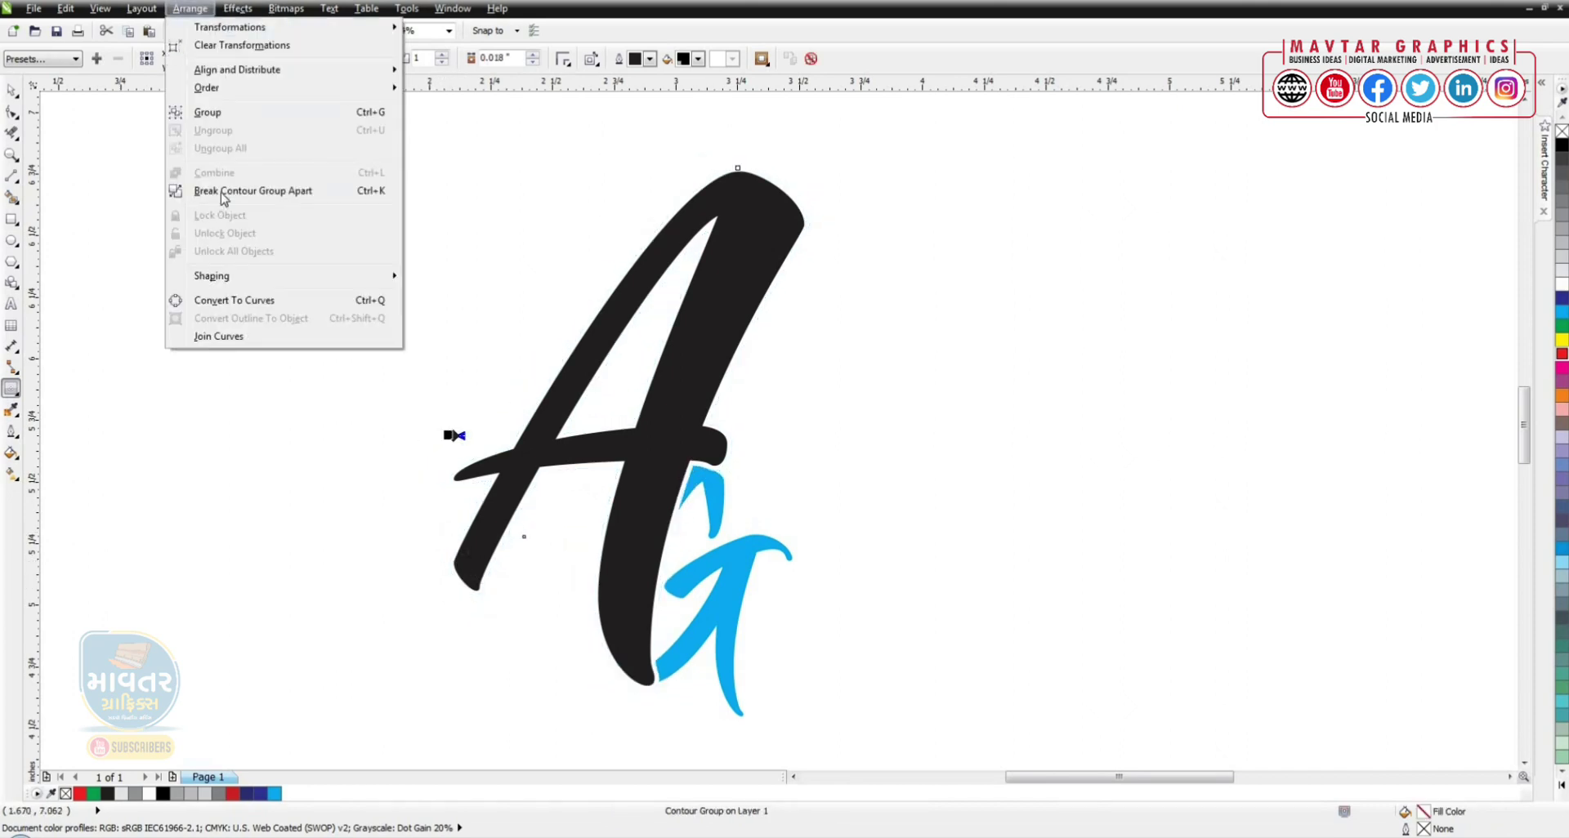
{"action": "left_click", "coordinate": [223, 192]}
{"action": "left_click", "coordinate": [768, 182]}
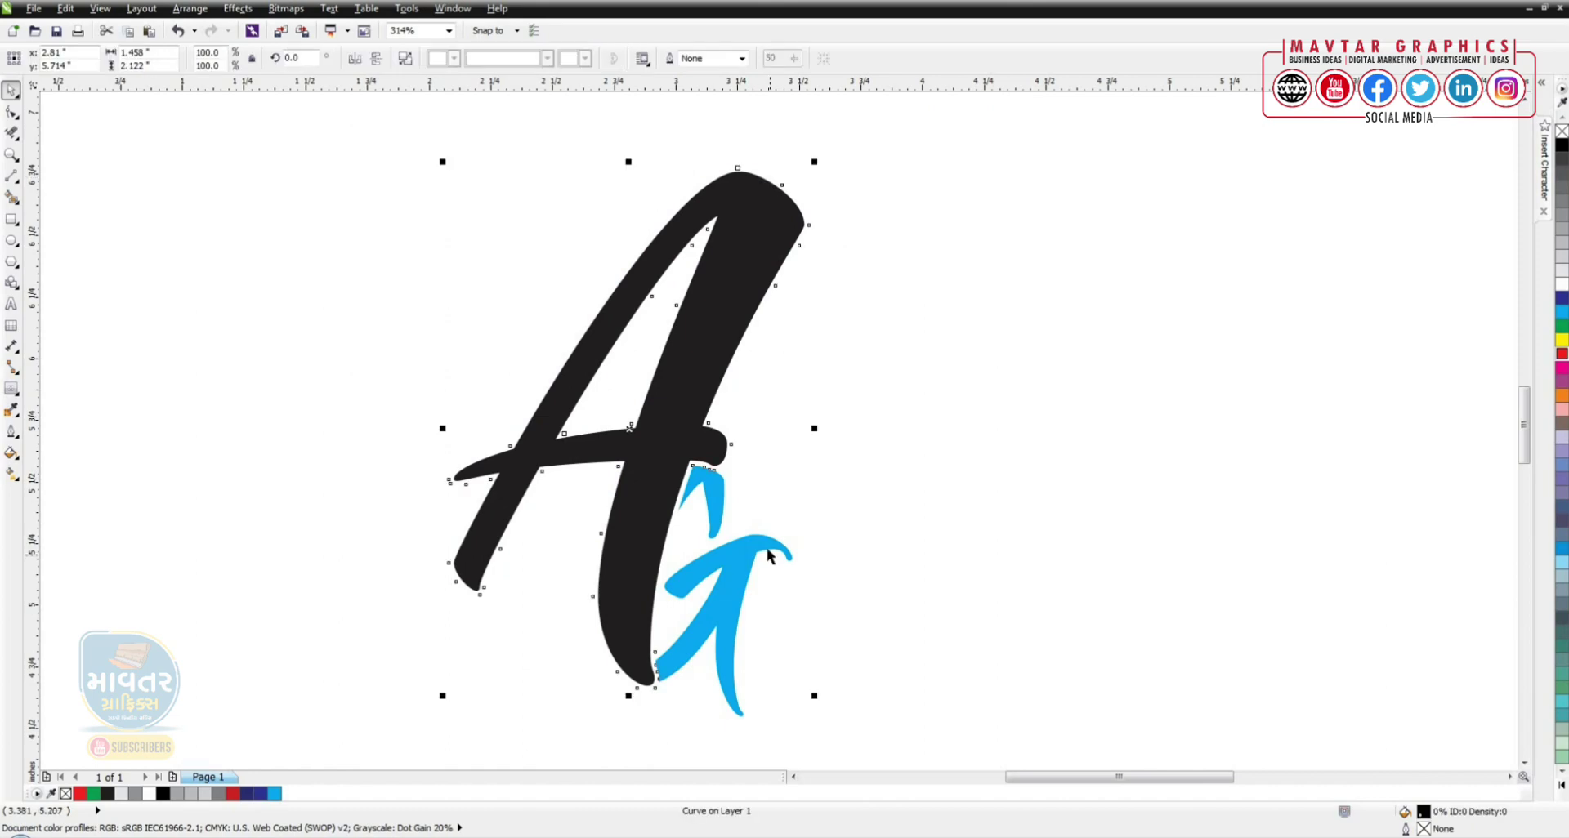
{"action": "left_click", "coordinate": [597, 325]}
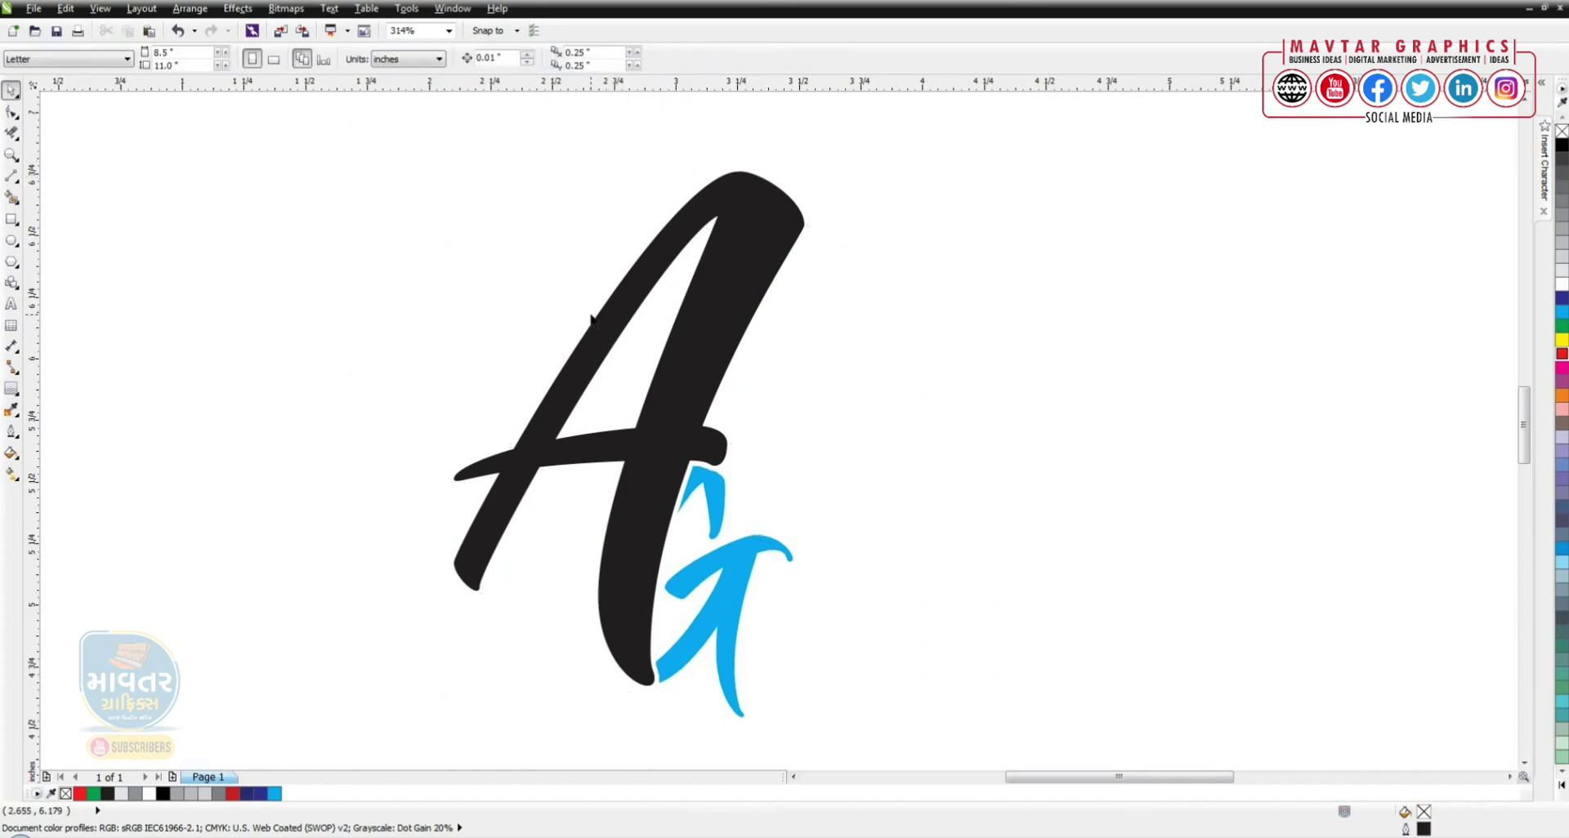
{"action": "left_click", "coordinate": [591, 321]}
- Extrude the A with red sides and shift its vanishing point left
{"action": "left_click", "coordinate": [331, 284]}
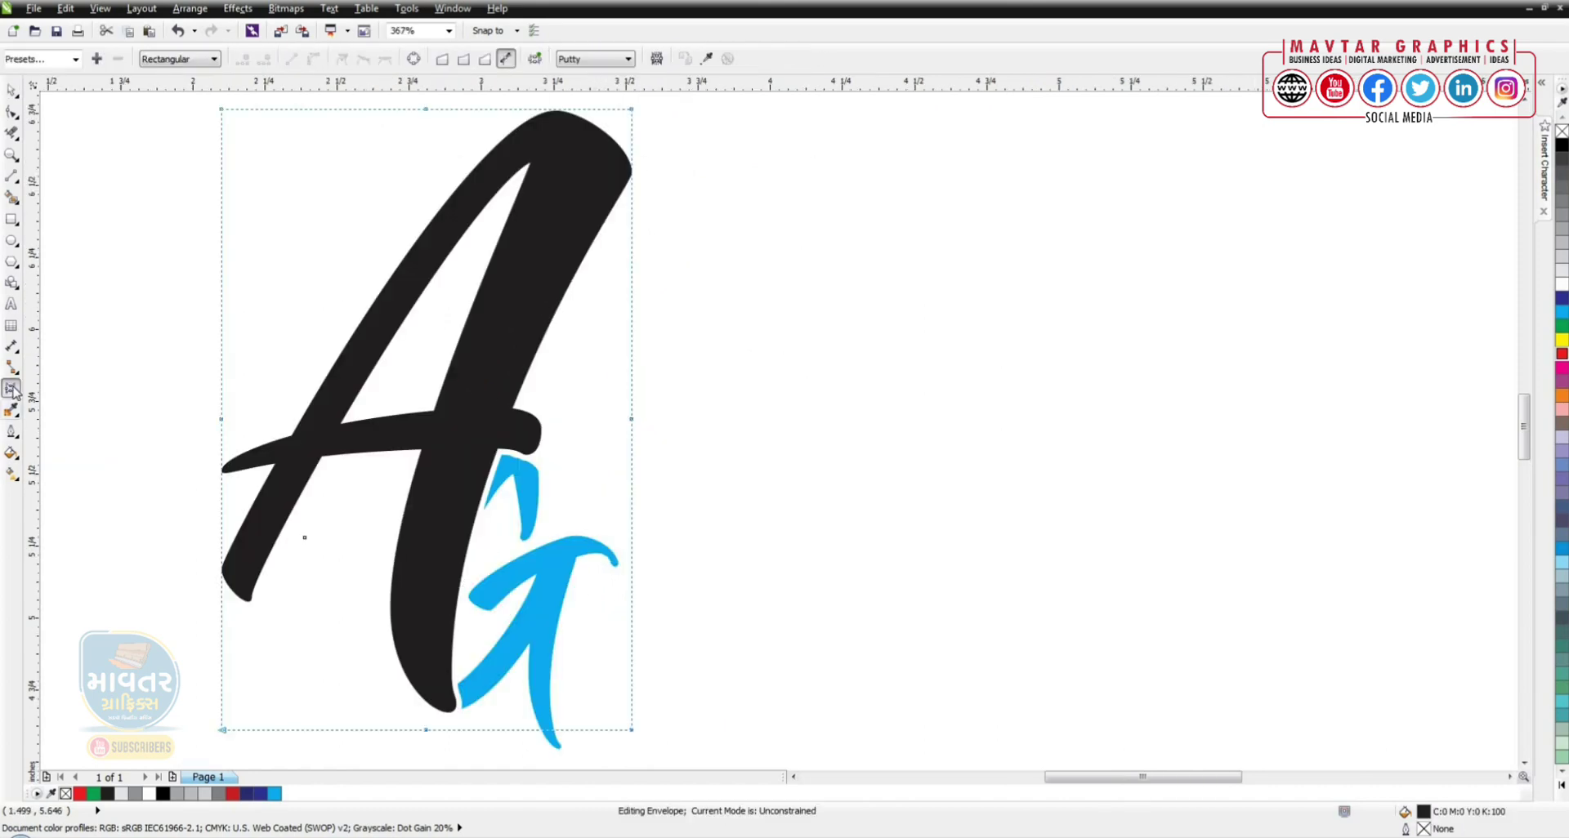
{"action": "left_click", "coordinate": [12, 389]}
{"action": "left_click", "coordinate": [61, 474]}
{"action": "mouse_move", "coordinate": [425, 419]}
{"action": "left_mouse_down"}
{"action": "mouse_move", "coordinate": [337, 512]}
{"action": "mouse_move", "coordinate": [261, 530]}
{"action": "left_mouse_up"}
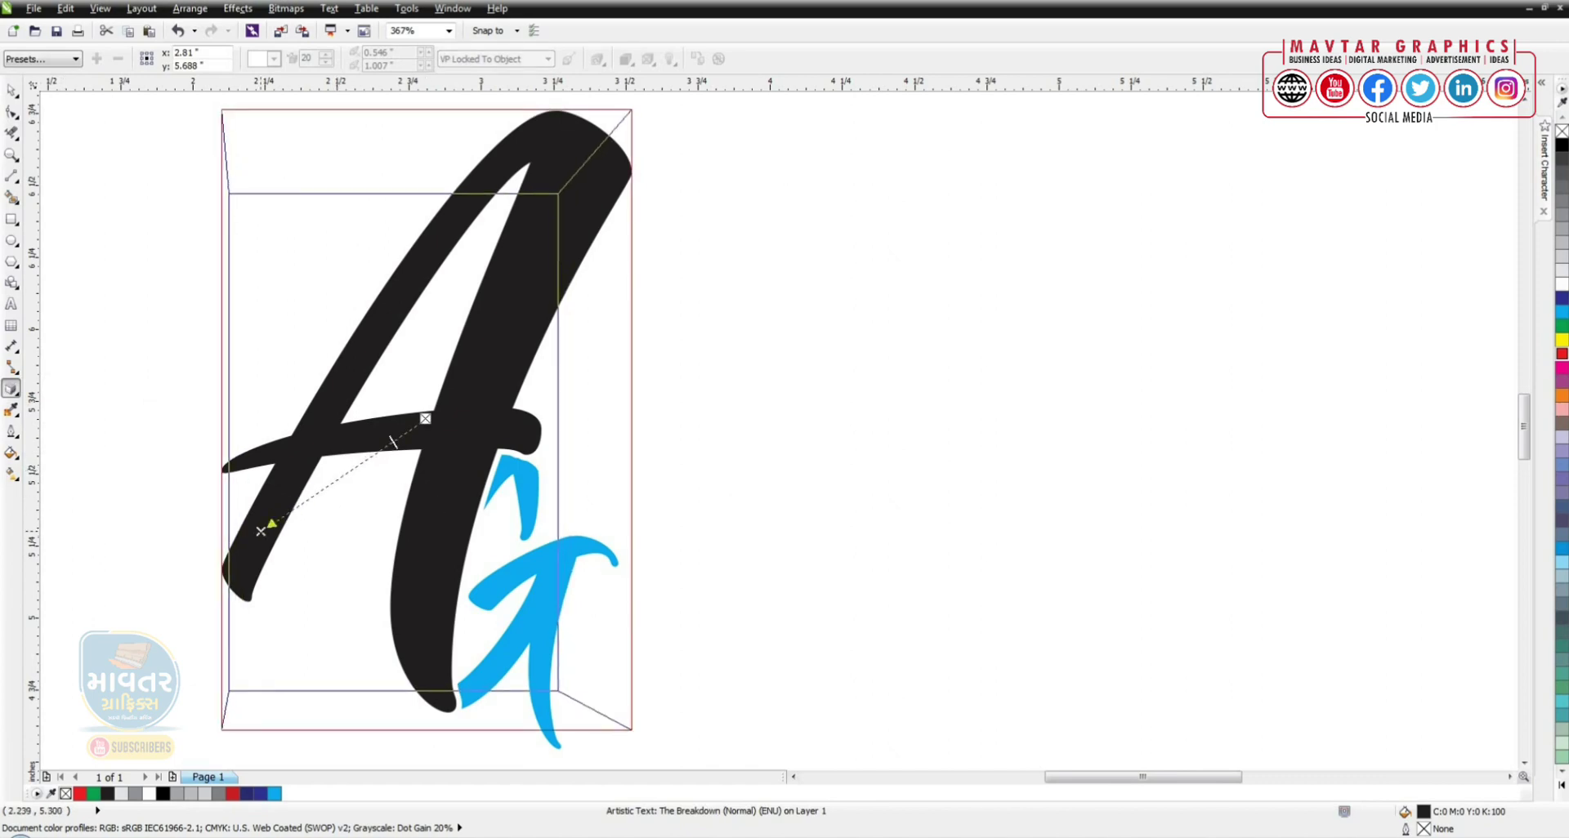
{"action": "left_click", "coordinate": [626, 59]}
{"action": "left_click", "coordinate": [704, 135]}
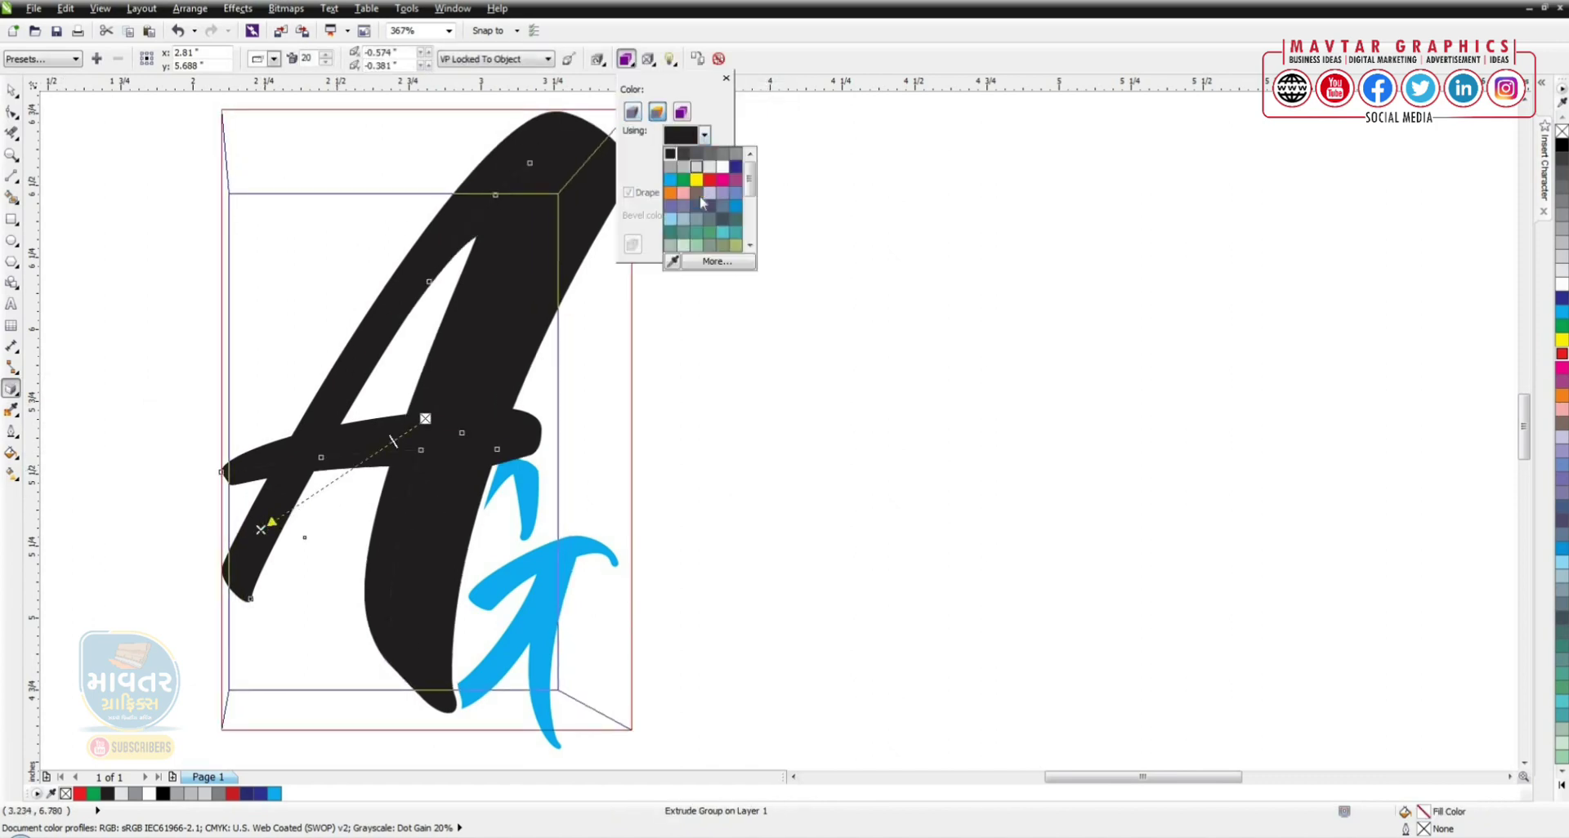
{"action": "left_click", "coordinate": [665, 191]}
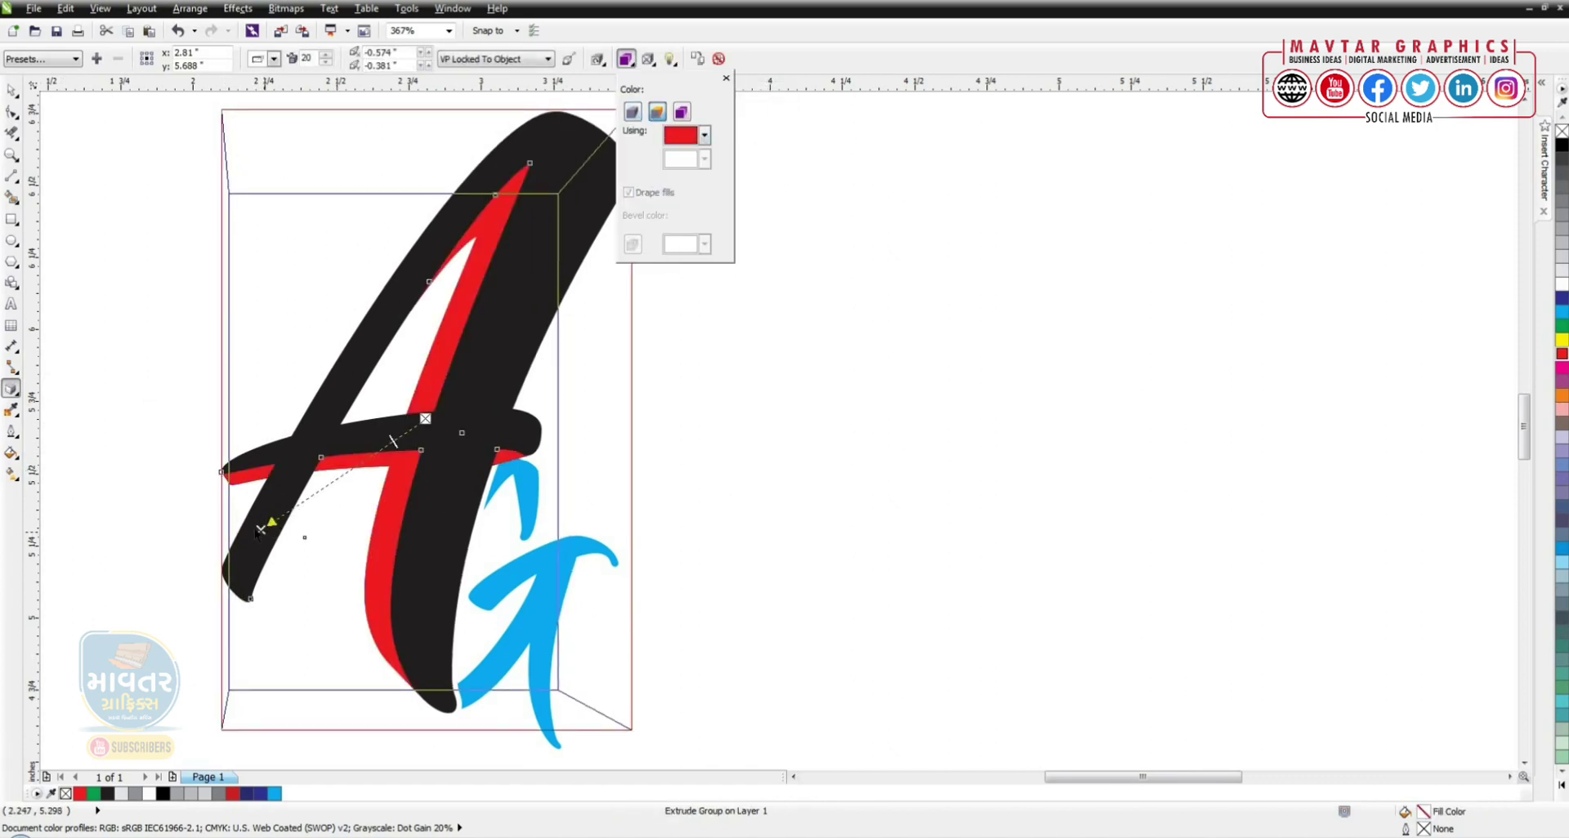
{"action": "mouse_move", "coordinate": [259, 529]}
{"action": "left_mouse_down"}
{"action": "mouse_move", "coordinate": [224, 511]}
{"action": "mouse_move", "coordinate": [234, 373]}
{"action": "left_mouse_up"}
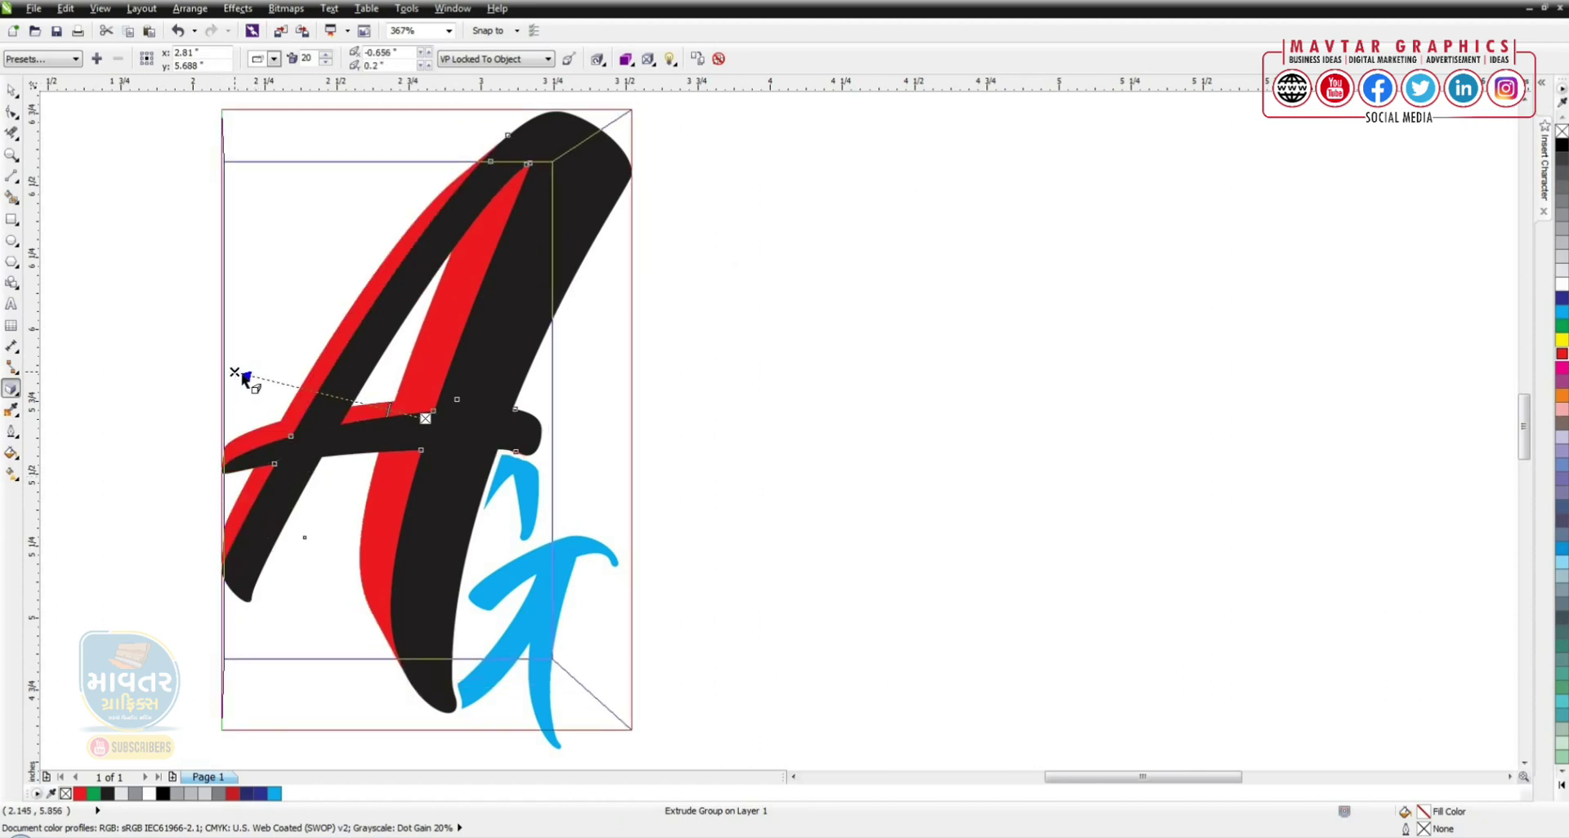
- Extrude the G up-right with a solid dark slate grey extrusion colour
{"action": "left_click_drag", "start_coordinate": [570, 562], "coordinate": [637, 505]}
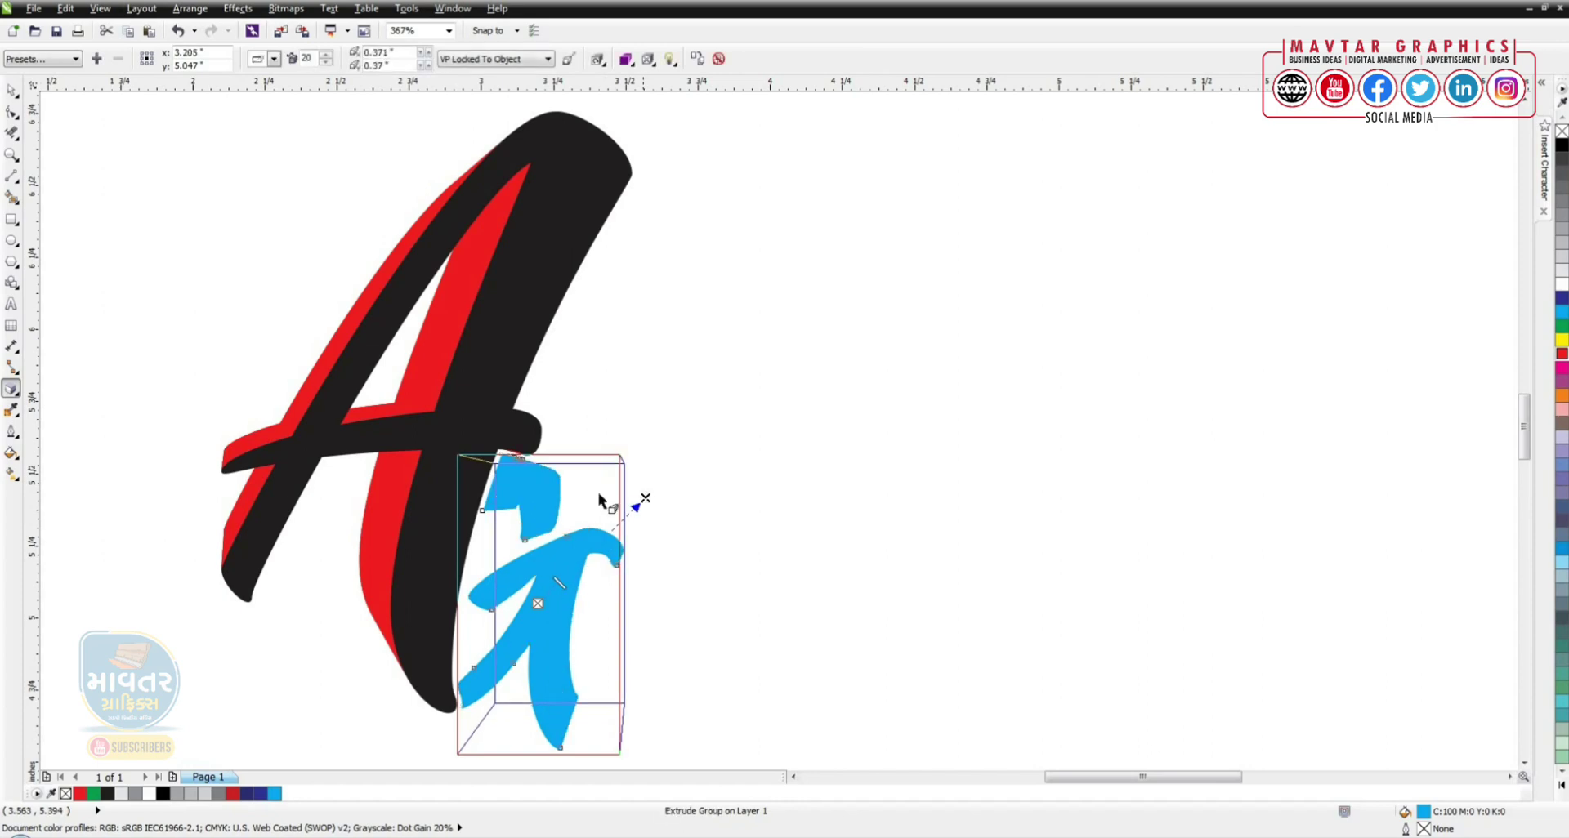
{"action": "key", "text": "space"}
{"action": "left_click", "coordinate": [626, 59]}
{"action": "left_click", "coordinate": [657, 111]}
{"action": "left_click", "coordinate": [705, 134]}
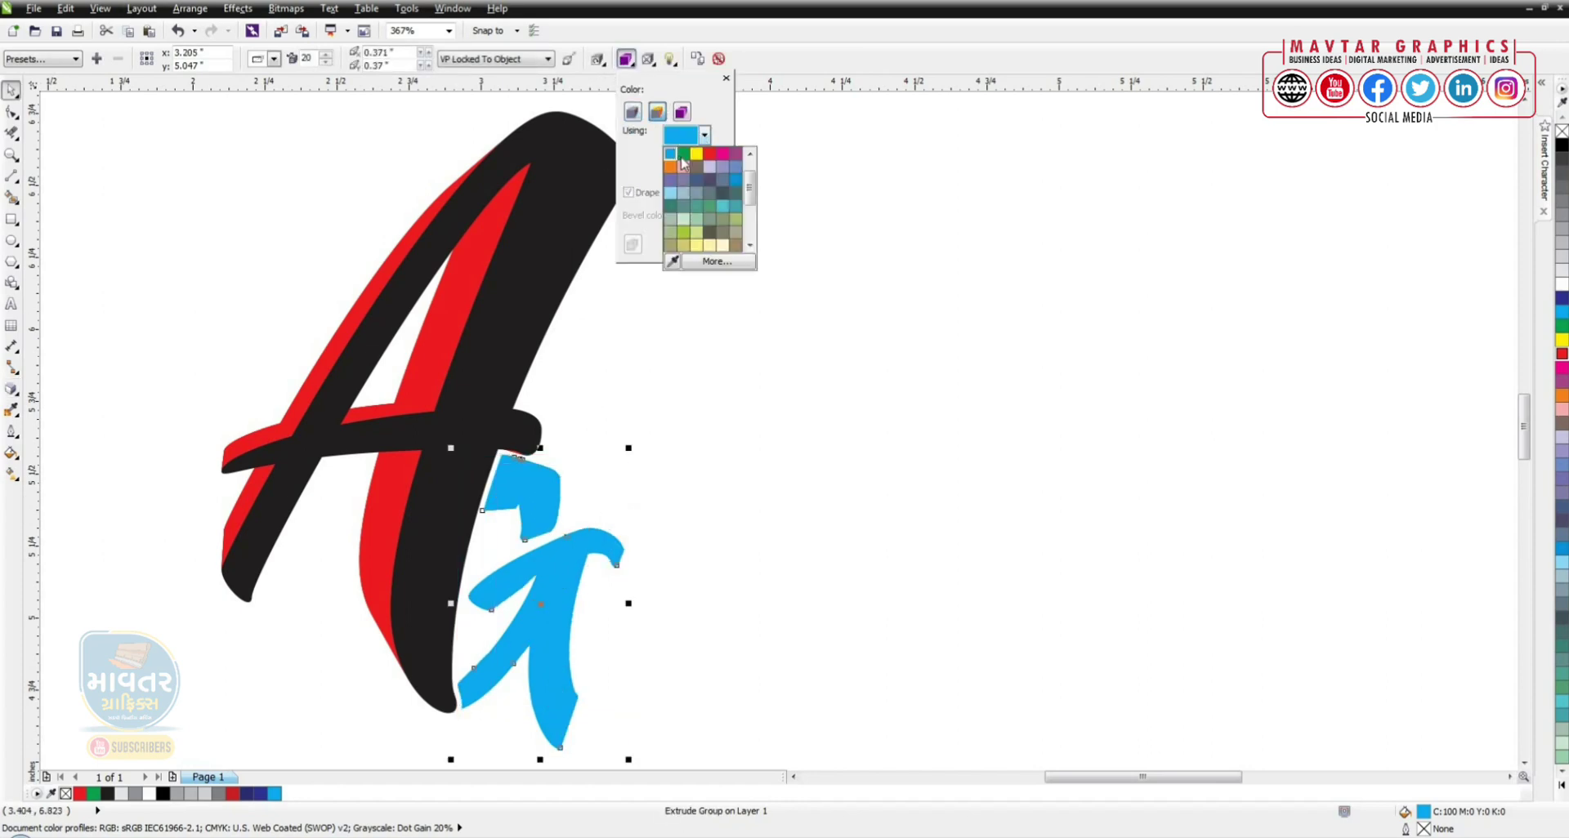
{"action": "left_click", "coordinate": [738, 196]}
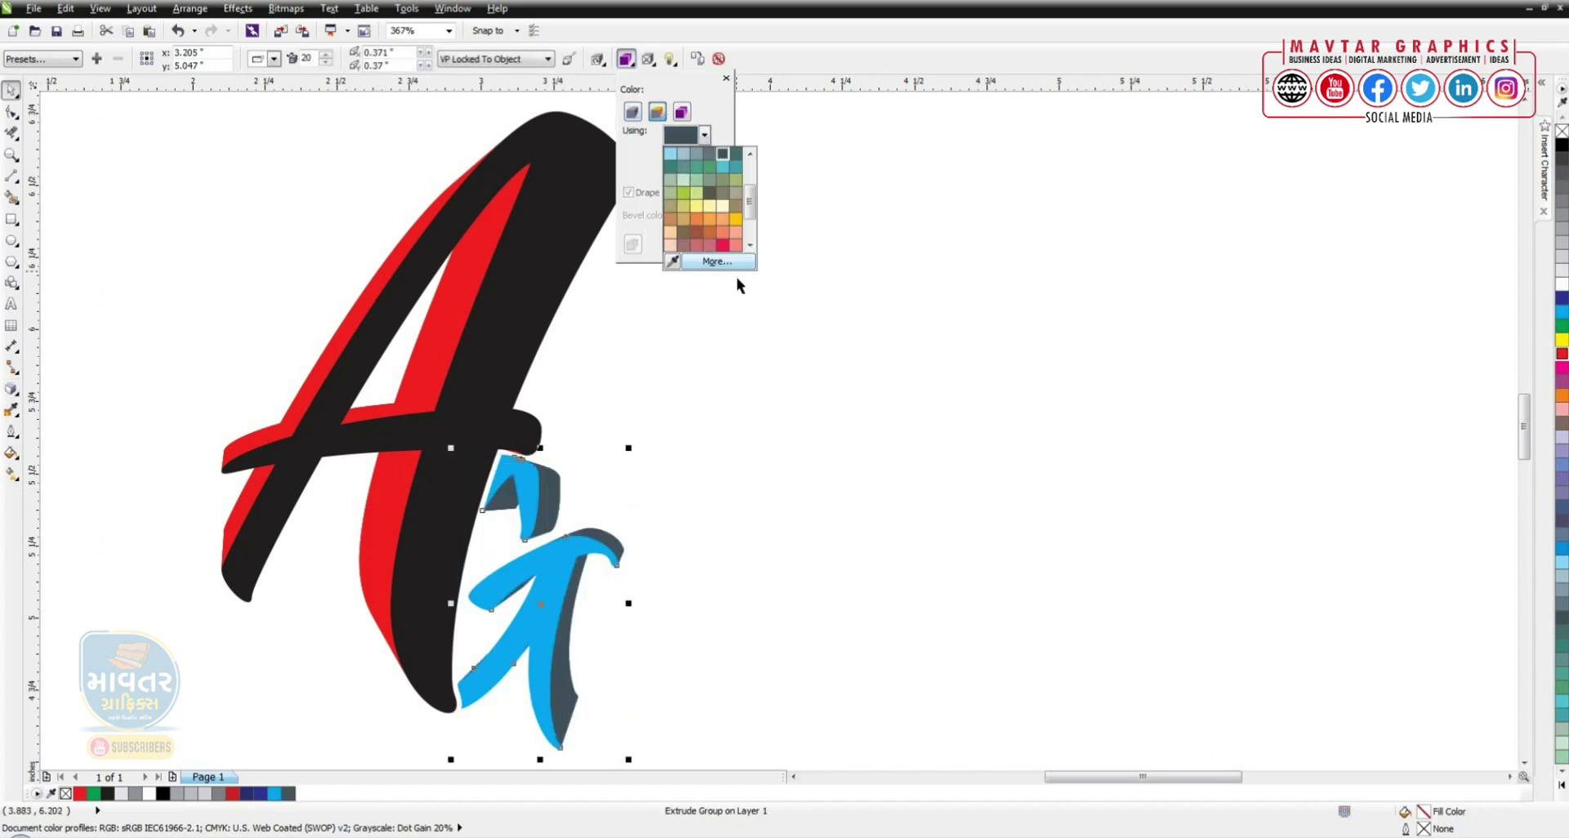
{"action": "left_click", "coordinate": [728, 295]}
{"action": "scroll", "coordinate": [433, 380], "scroll_direction": "left", "scroll_amount": 3}
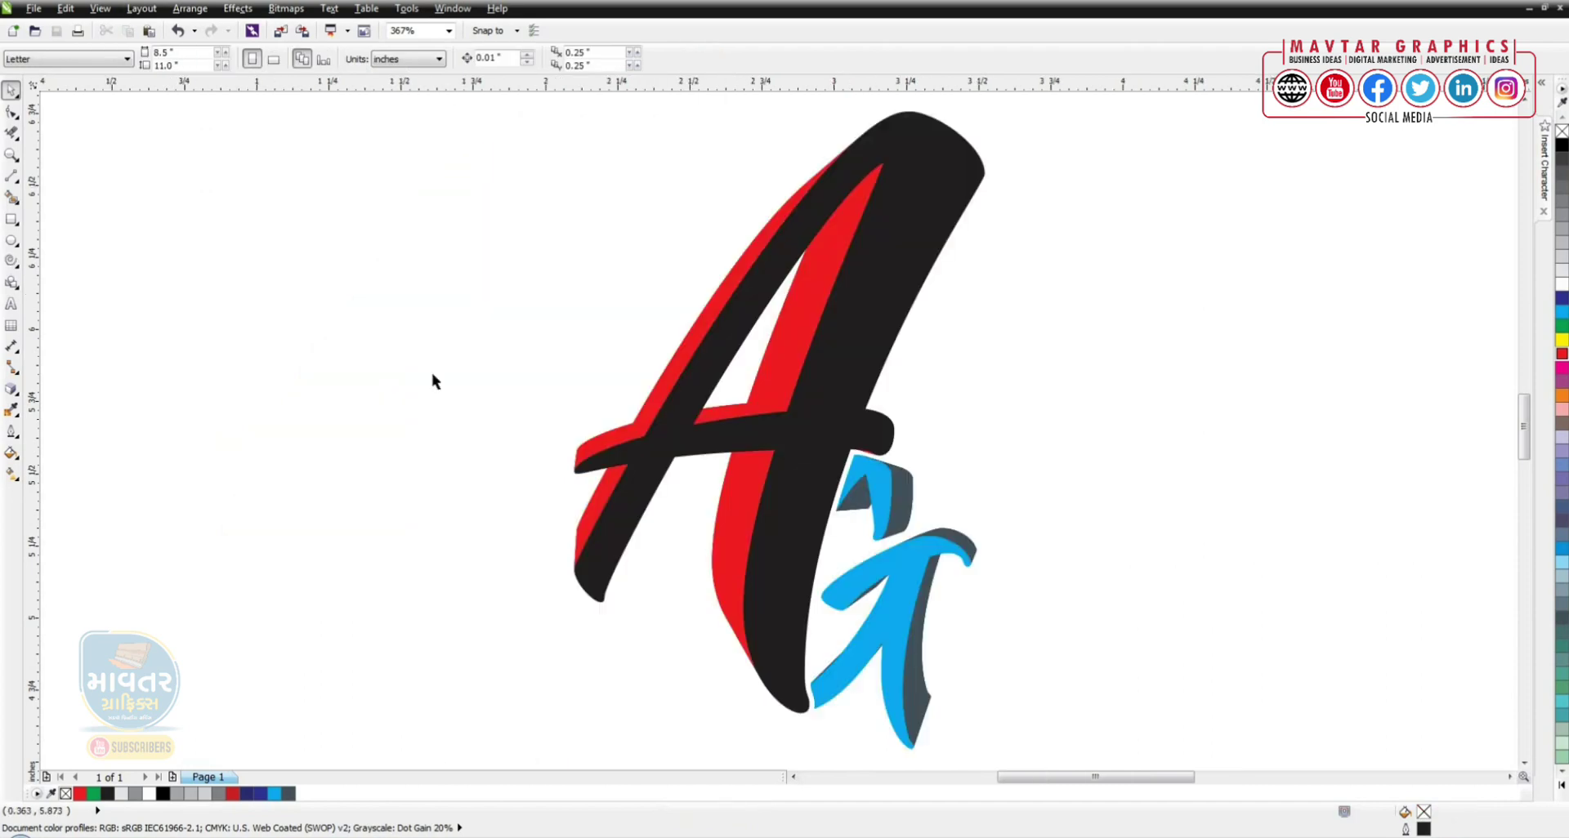
{"action": "left_click", "coordinate": [907, 282]}
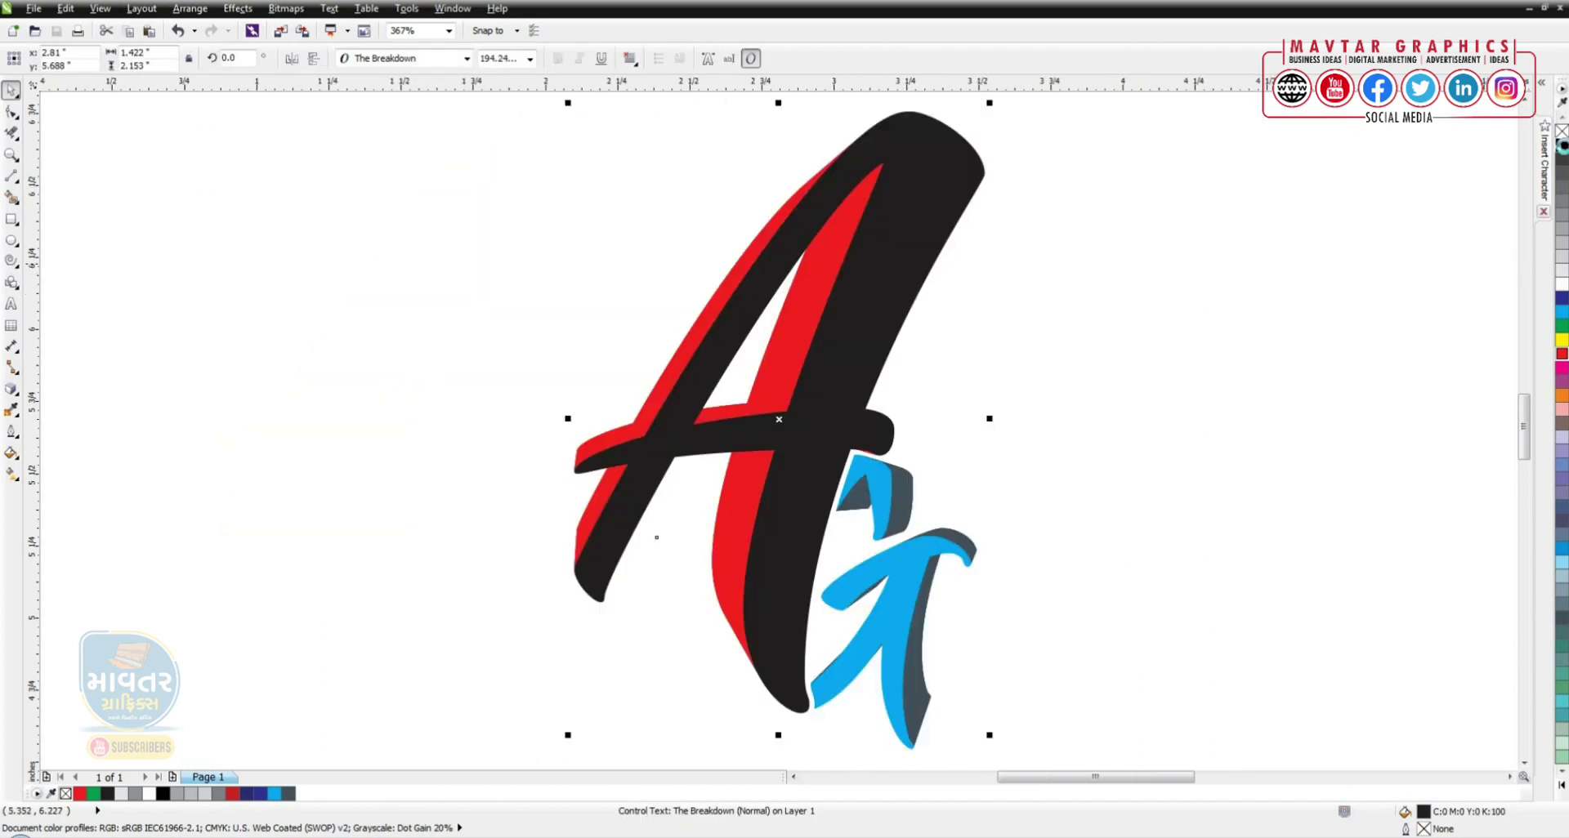
- Rotate the A-and-G group upright by its corner handle, then zoom in on it
{"action": "left_click", "coordinate": [1148, 286]}
{"action": "scroll", "coordinate": [1149, 286], "scroll_direction": "down", "scroll_amount": 3}
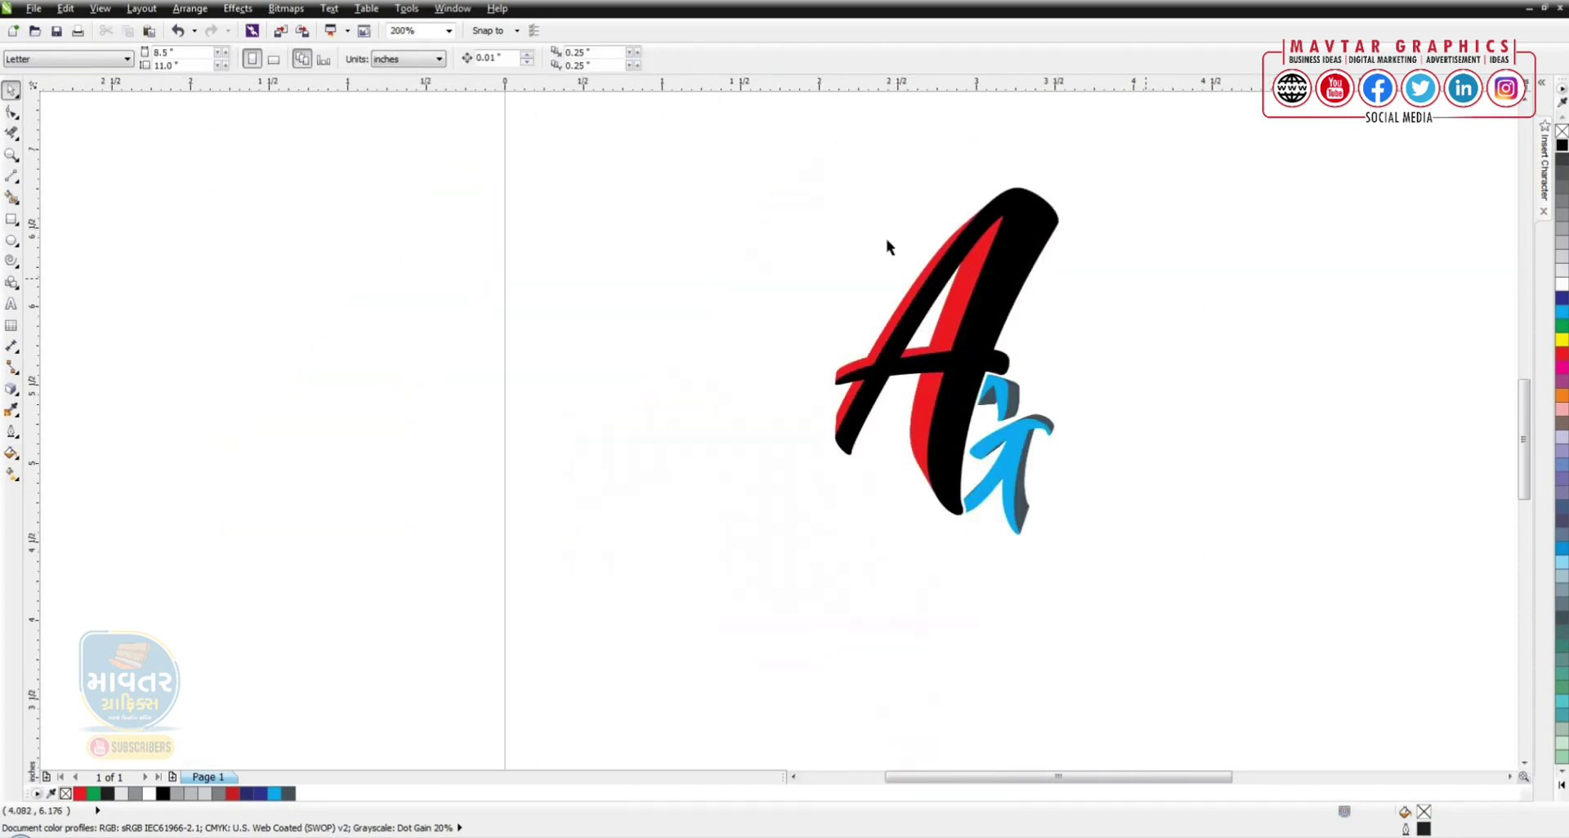
{"action": "left_click", "coordinate": [989, 318]}
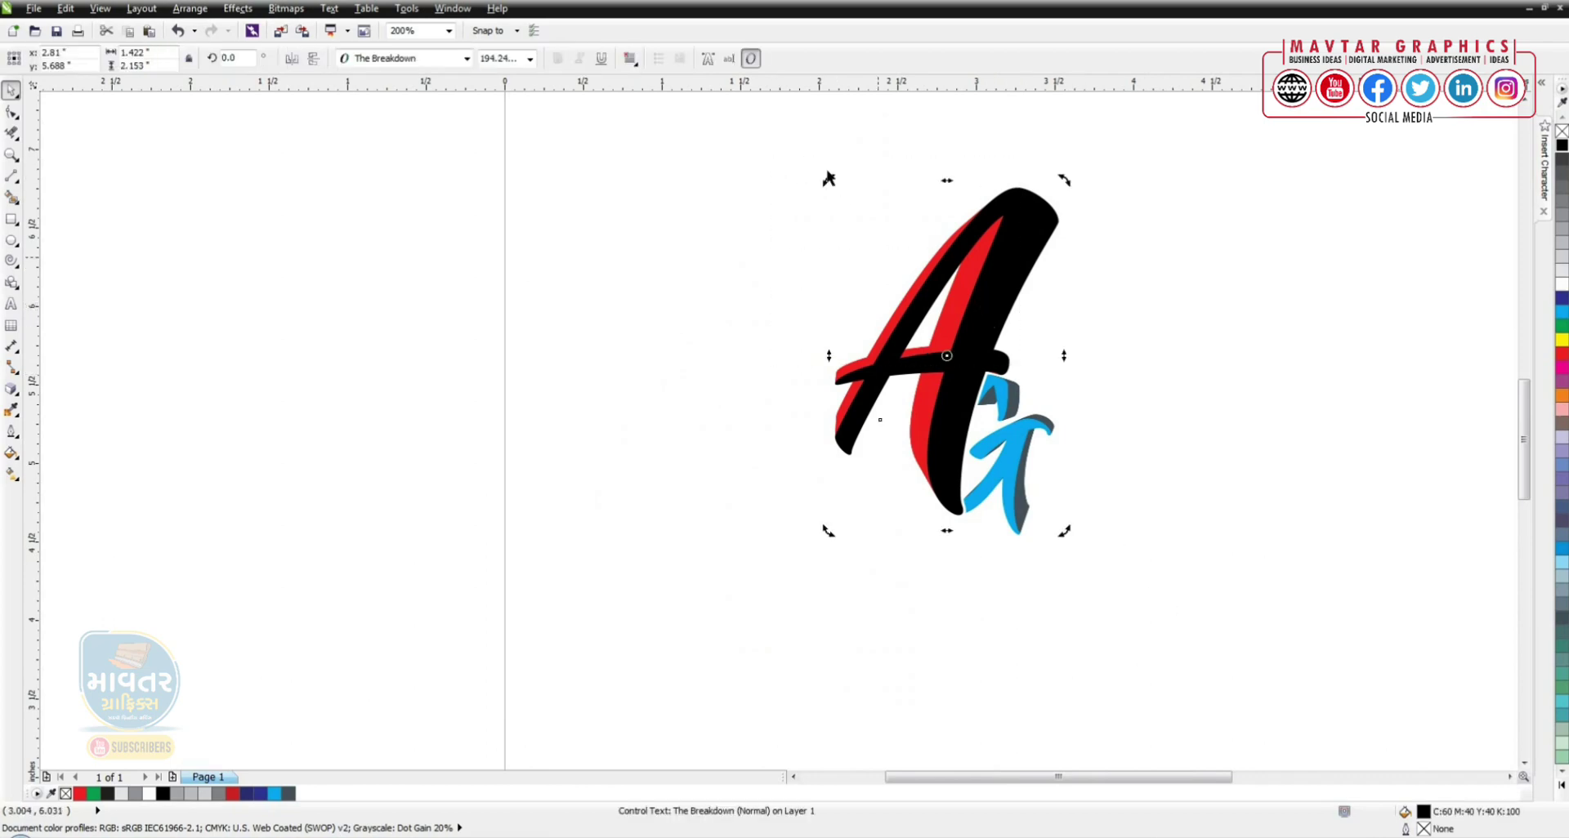
{"action": "left_click_drag", "start_coordinate": [827, 176], "coordinate": [801, 256]}
{"action": "key", "text": "Escape"}
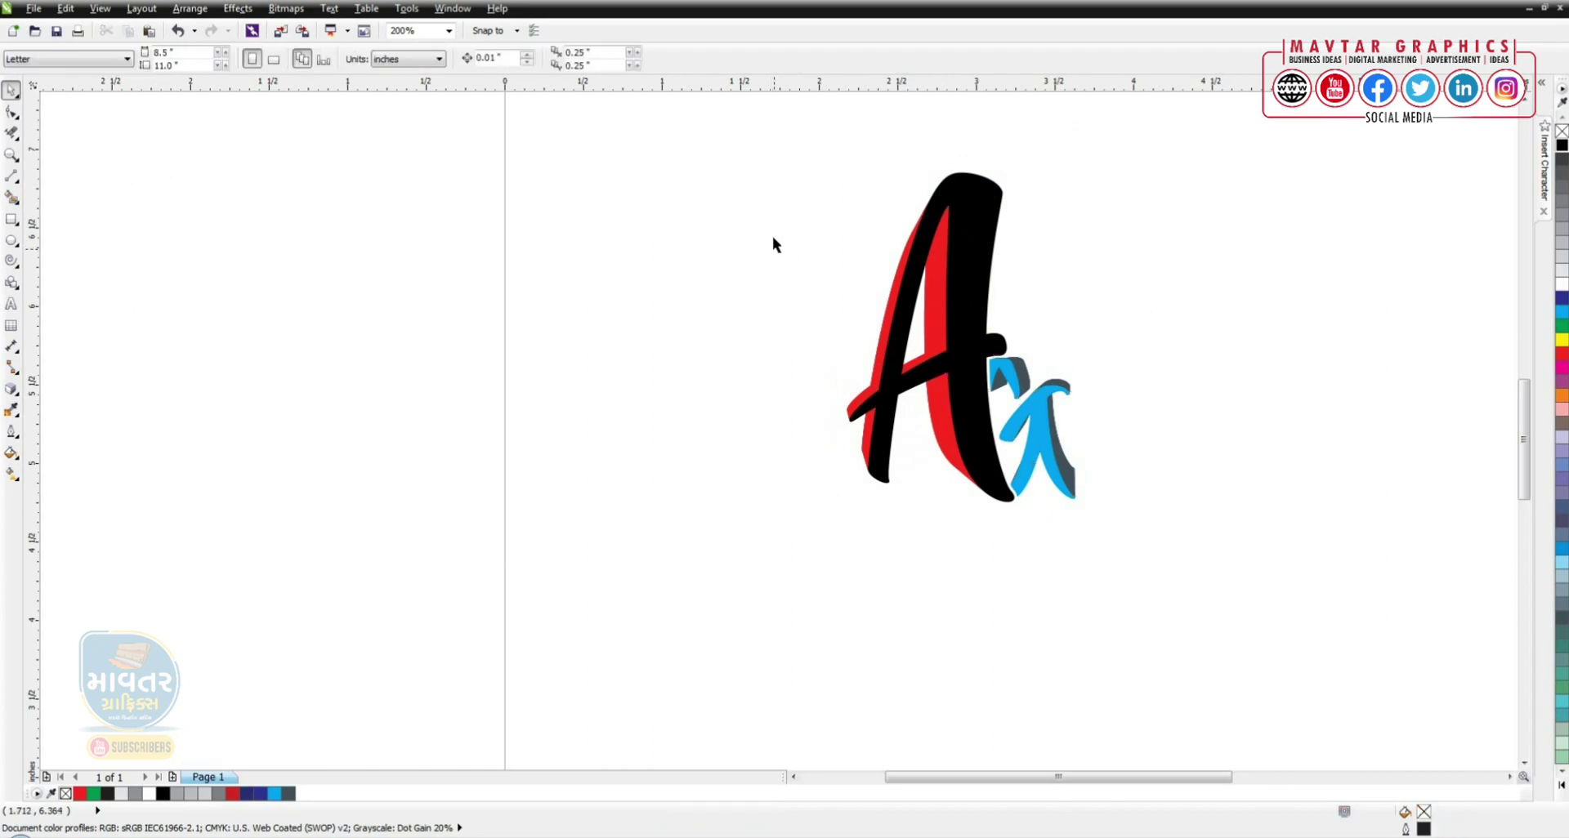
{"action": "key", "text": "z"}
{"action": "left_click_drag", "start_coordinate": [771, 130], "coordinate": [1290, 545]}
{"action": "key", "text": "space"}
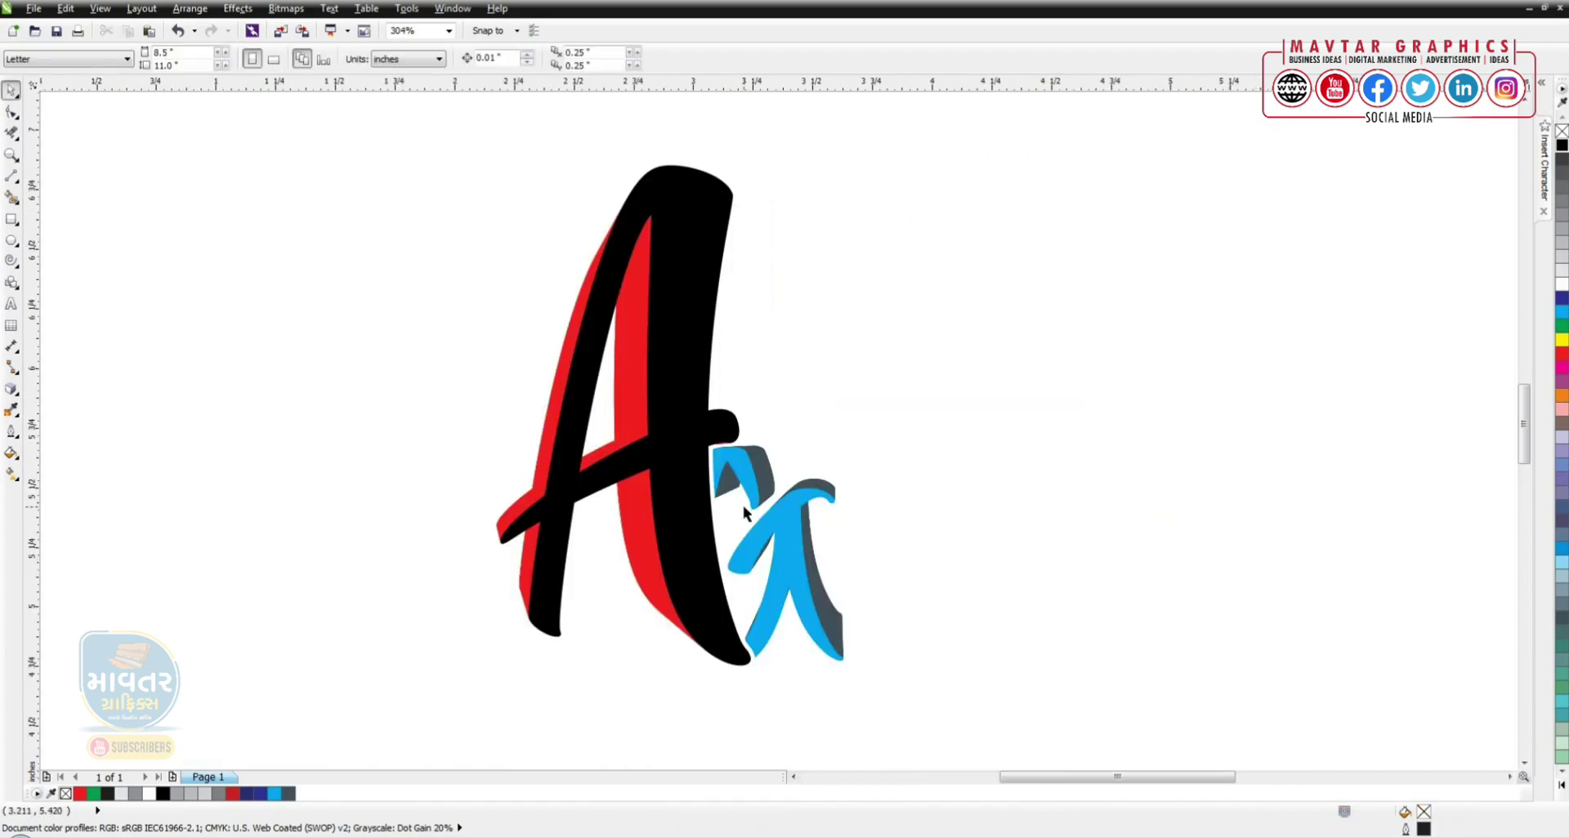
- Cast a drop shadow from the lettering's base and pull it down beneath the letters
{"action": "left_click", "coordinate": [675, 509]}
{"action": "left_click", "coordinate": [6, 391]}
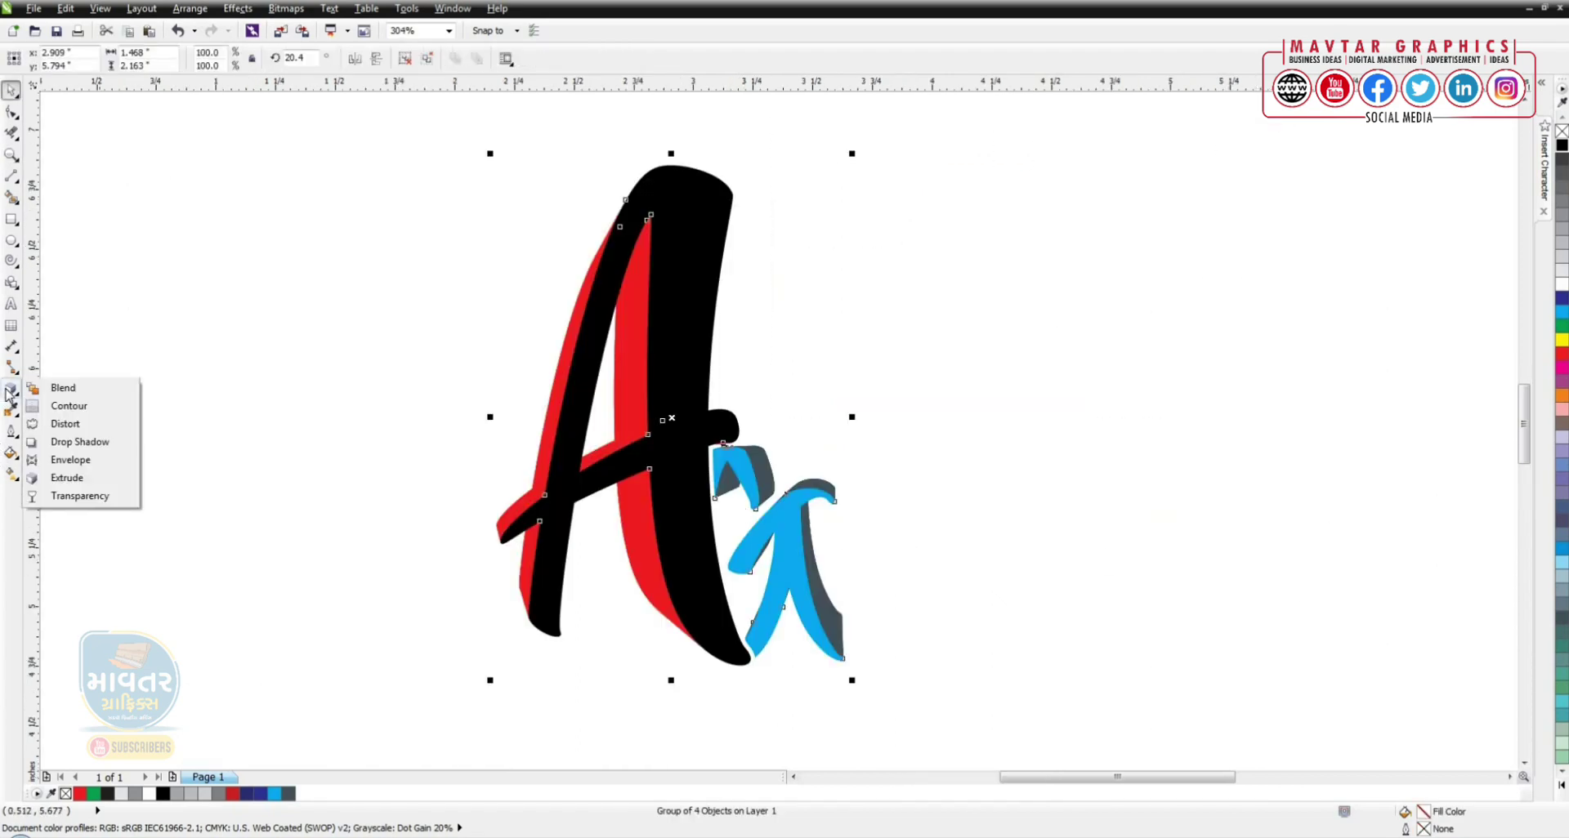
{"action": "left_click", "coordinate": [58, 442]}
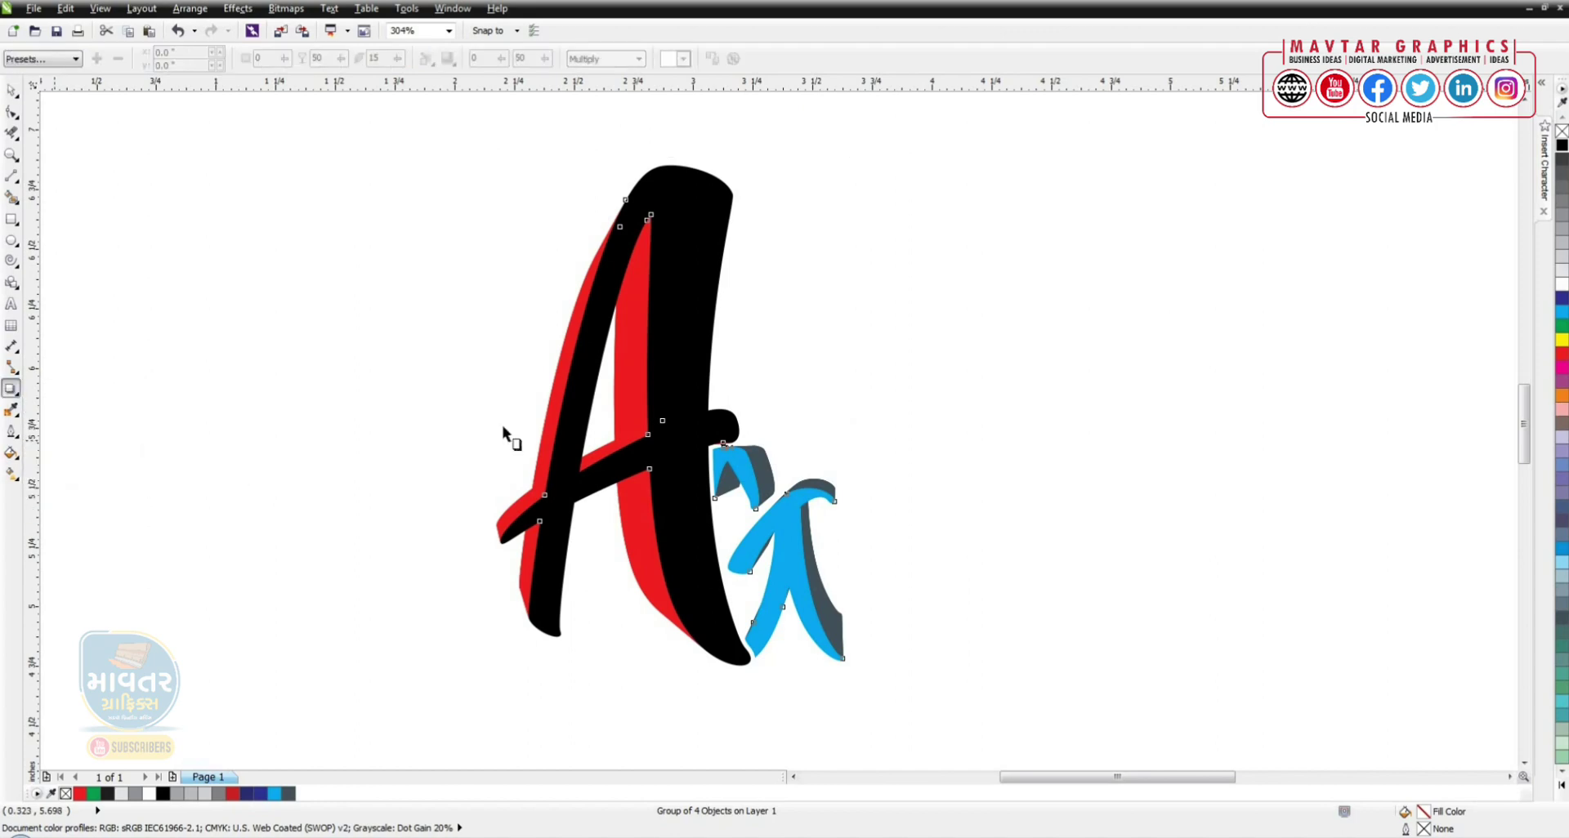
{"action": "left_click_drag", "start_coordinate": [681, 541], "coordinate": [726, 377]}
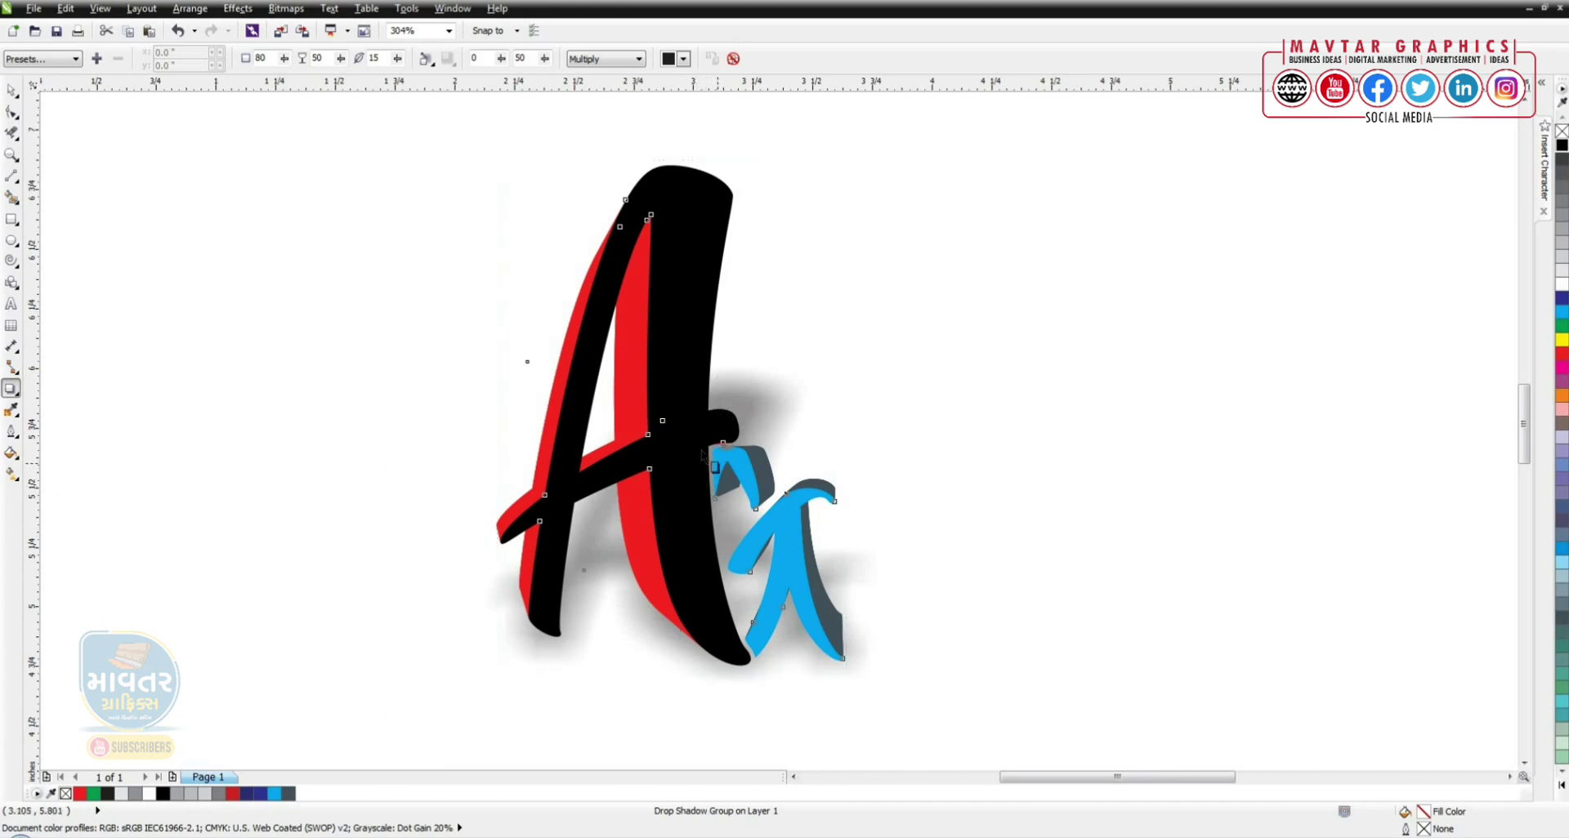
{"action": "left_click_drag", "start_coordinate": [725, 377], "coordinate": [716, 463]}
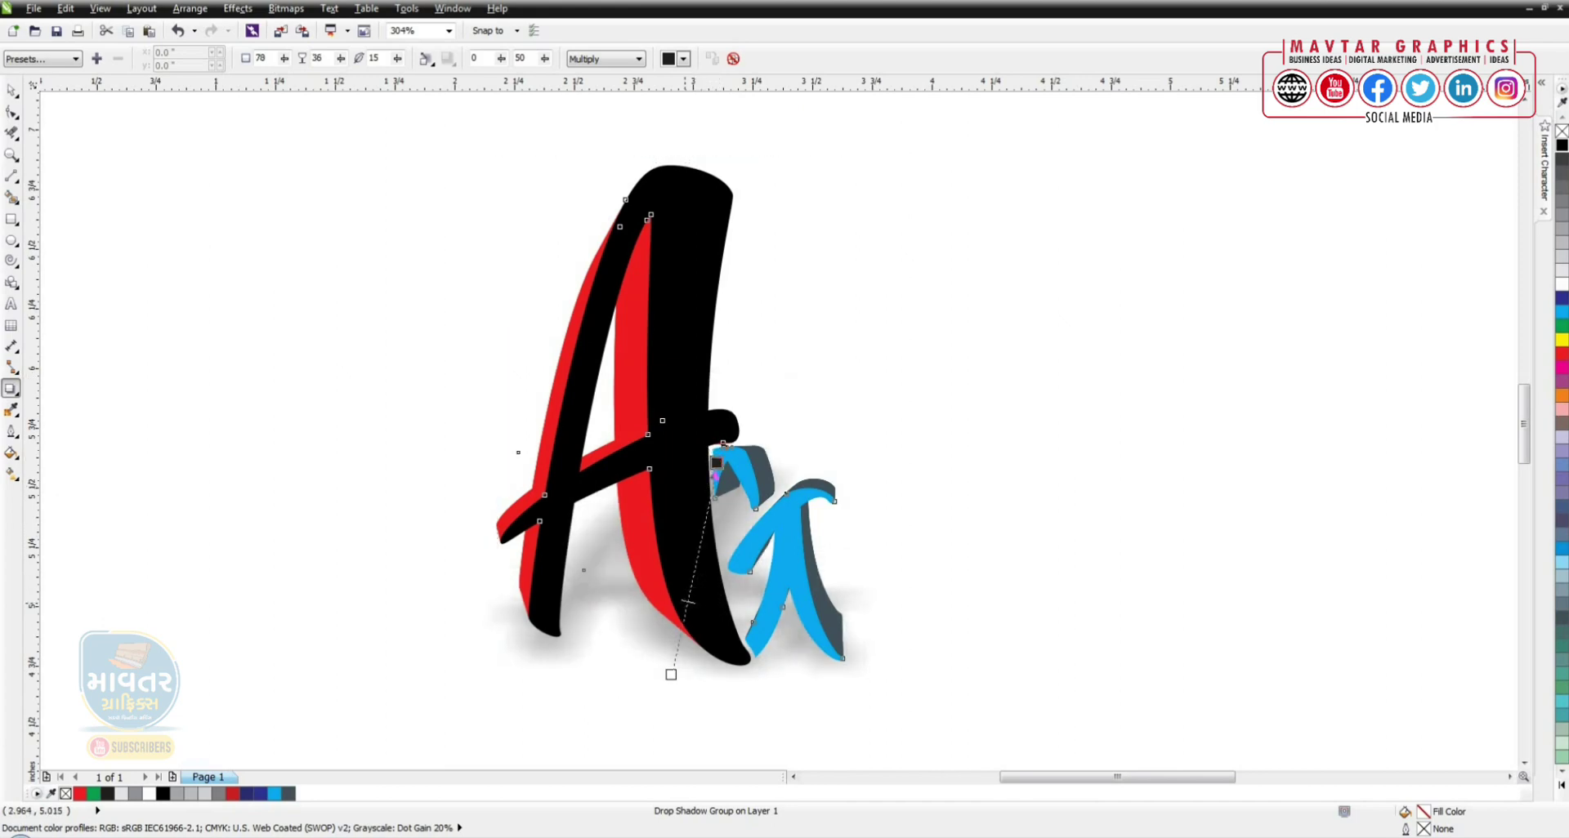
{"action": "left_click_drag", "start_coordinate": [716, 462], "coordinate": [709, 525]}
- Draw a square frame around the lettering, round its corners, and zoom to fit
{"action": "left_click", "coordinate": [1150, 517]}
{"action": "scroll", "coordinate": [1106, 508], "scroll_direction": "down", "scroll_amount": 2}
{"action": "left_click", "coordinate": [11, 219]}
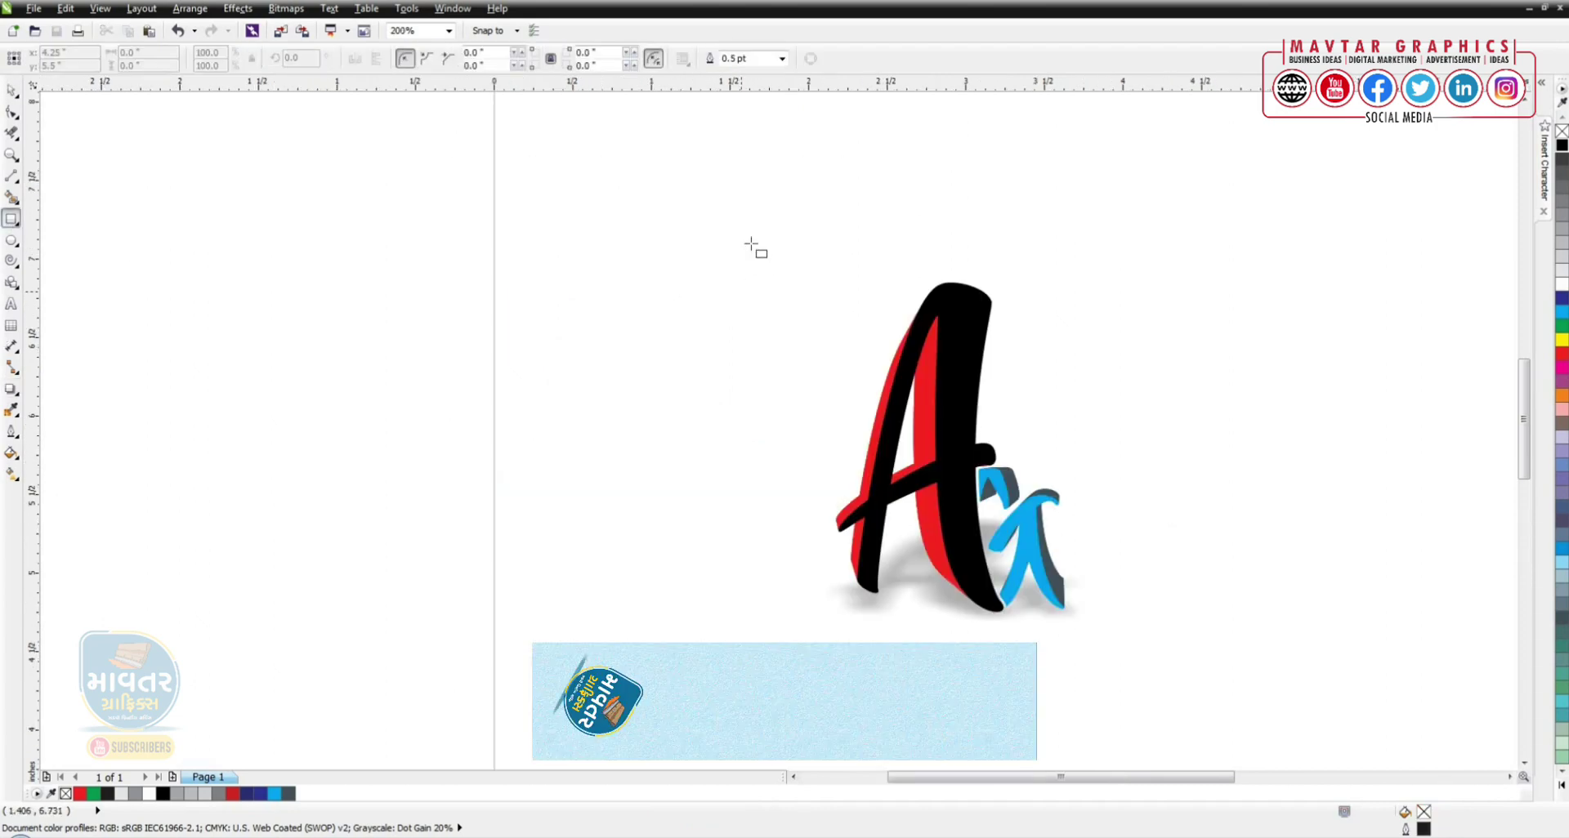
{"action": "left_click_drag", "start_coordinate": [761, 218], "coordinate": [1196, 654]}
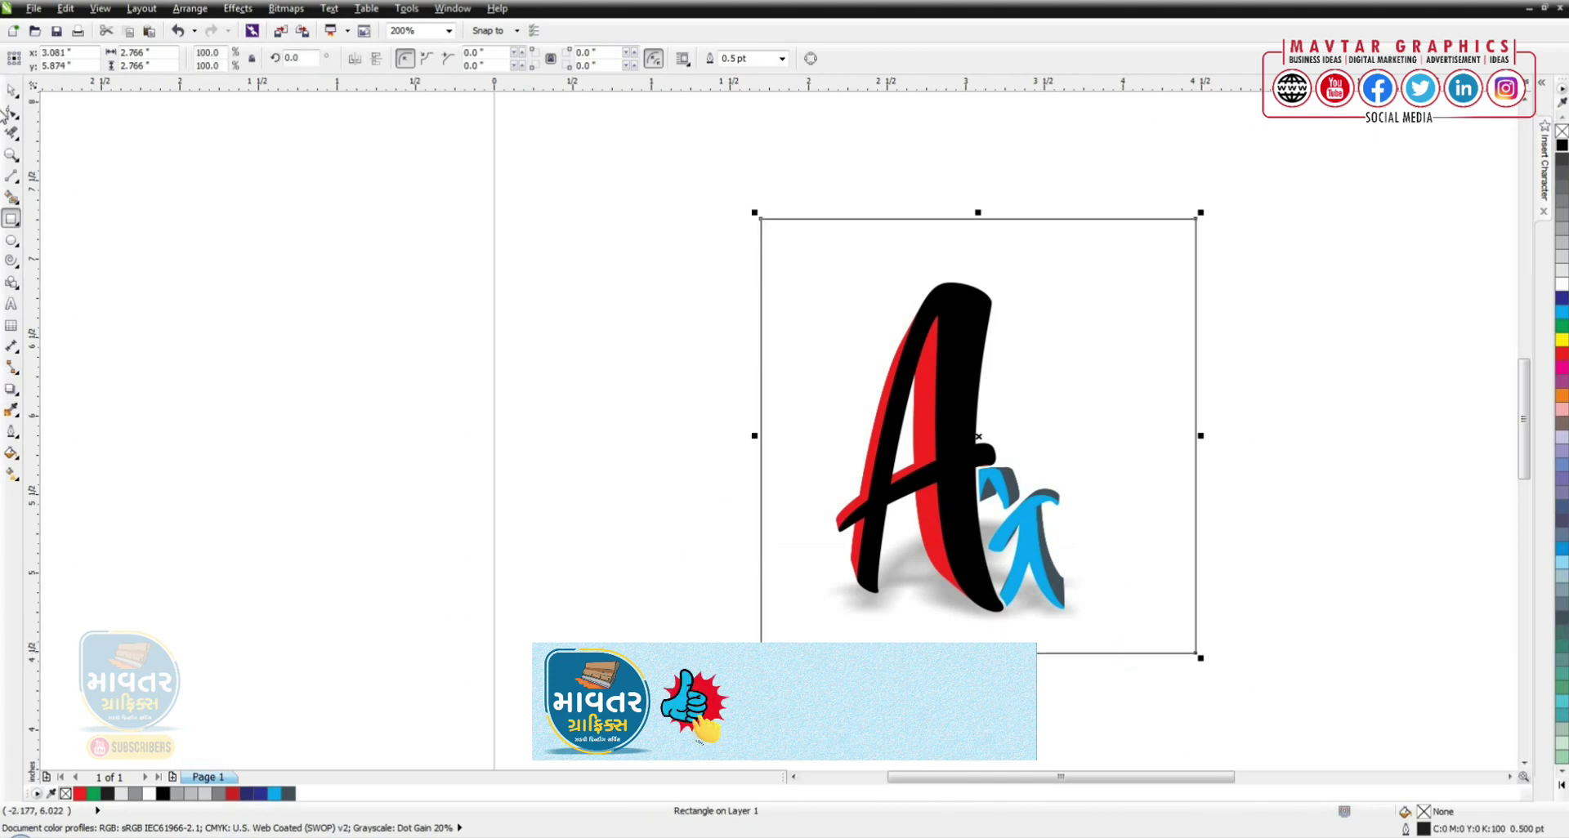
{"action": "left_click", "coordinate": [11, 112]}
{"action": "mouse_move", "coordinate": [761, 218]}
{"action": "left_mouse_down"}
{"action": "mouse_move", "coordinate": [763, 255]}
{"action": "mouse_move", "coordinate": [750, 223]}
{"action": "mouse_move", "coordinate": [707, 219]}
{"action": "left_mouse_up"}
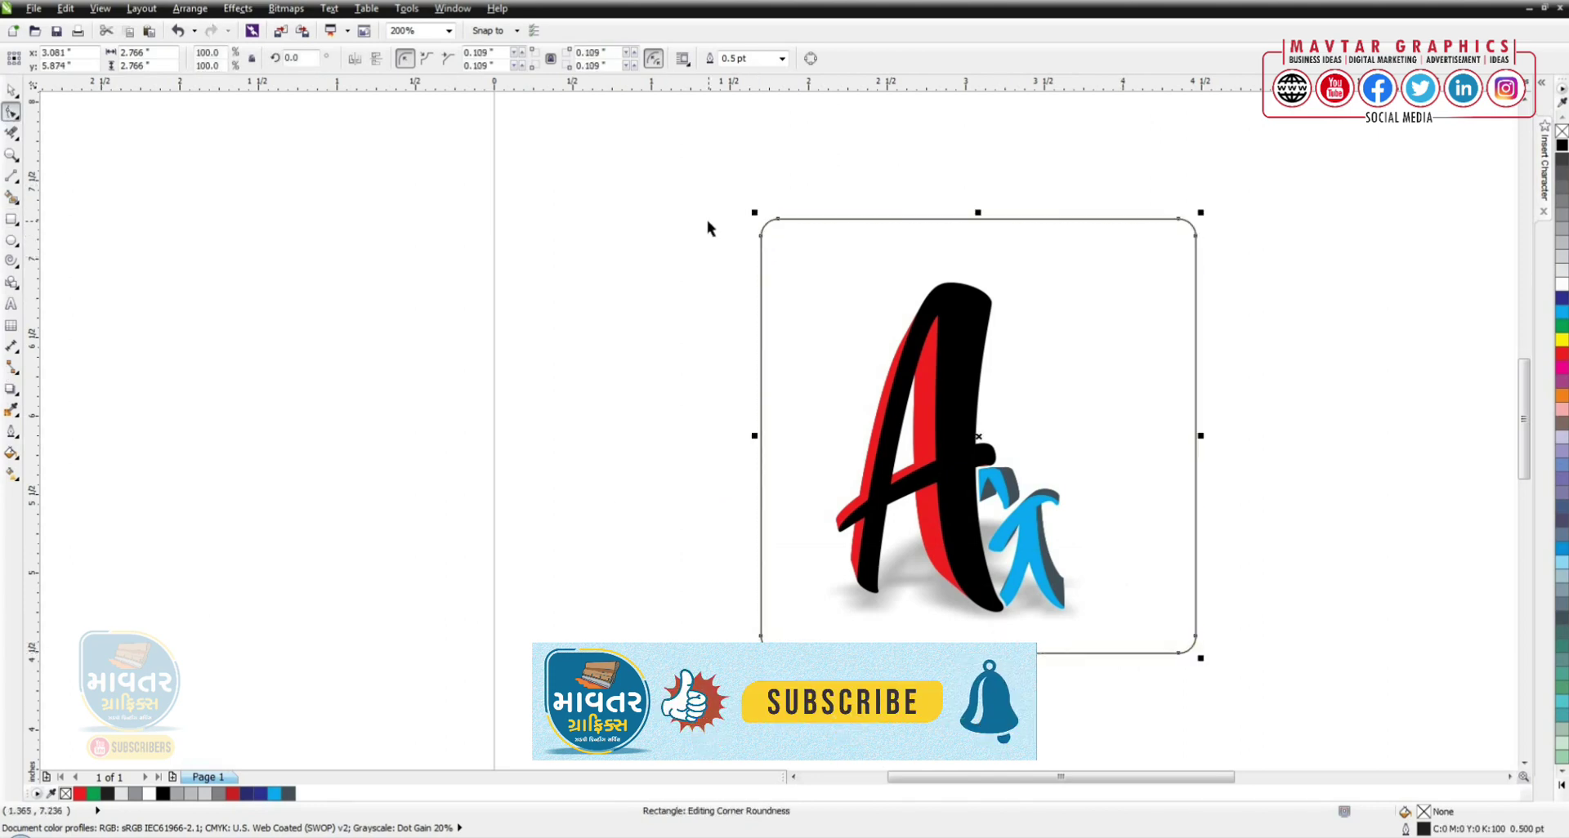
{"action": "key", "text": "space"}
{"action": "key", "text": "shift+F2"}
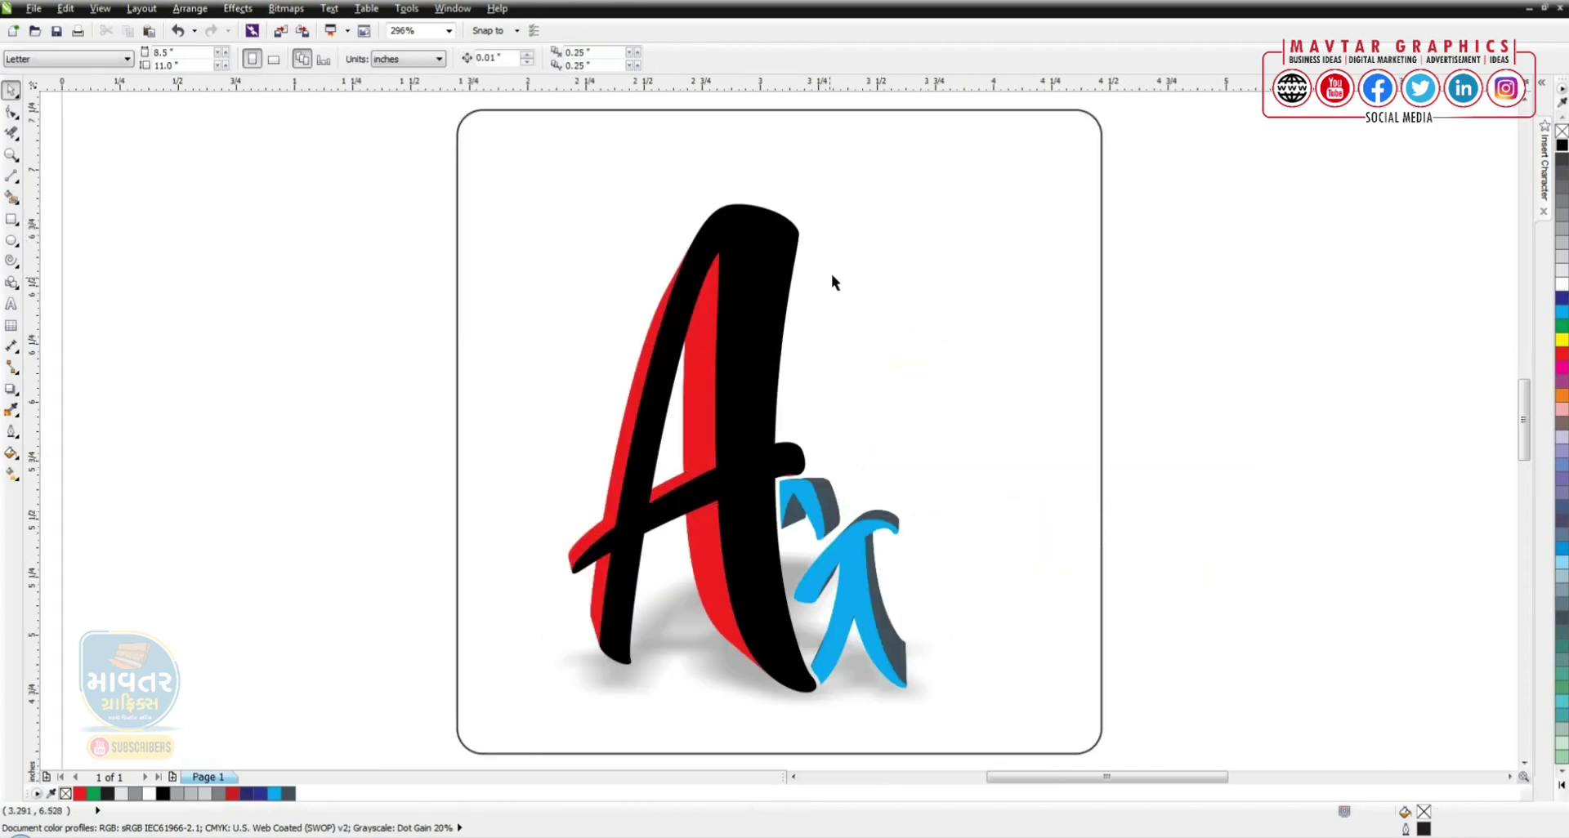
- Centre the letters in a pale cream, outline-free frame and duplicate the whole badge sideways
{"action": "left_click", "coordinate": [1560, 339]}
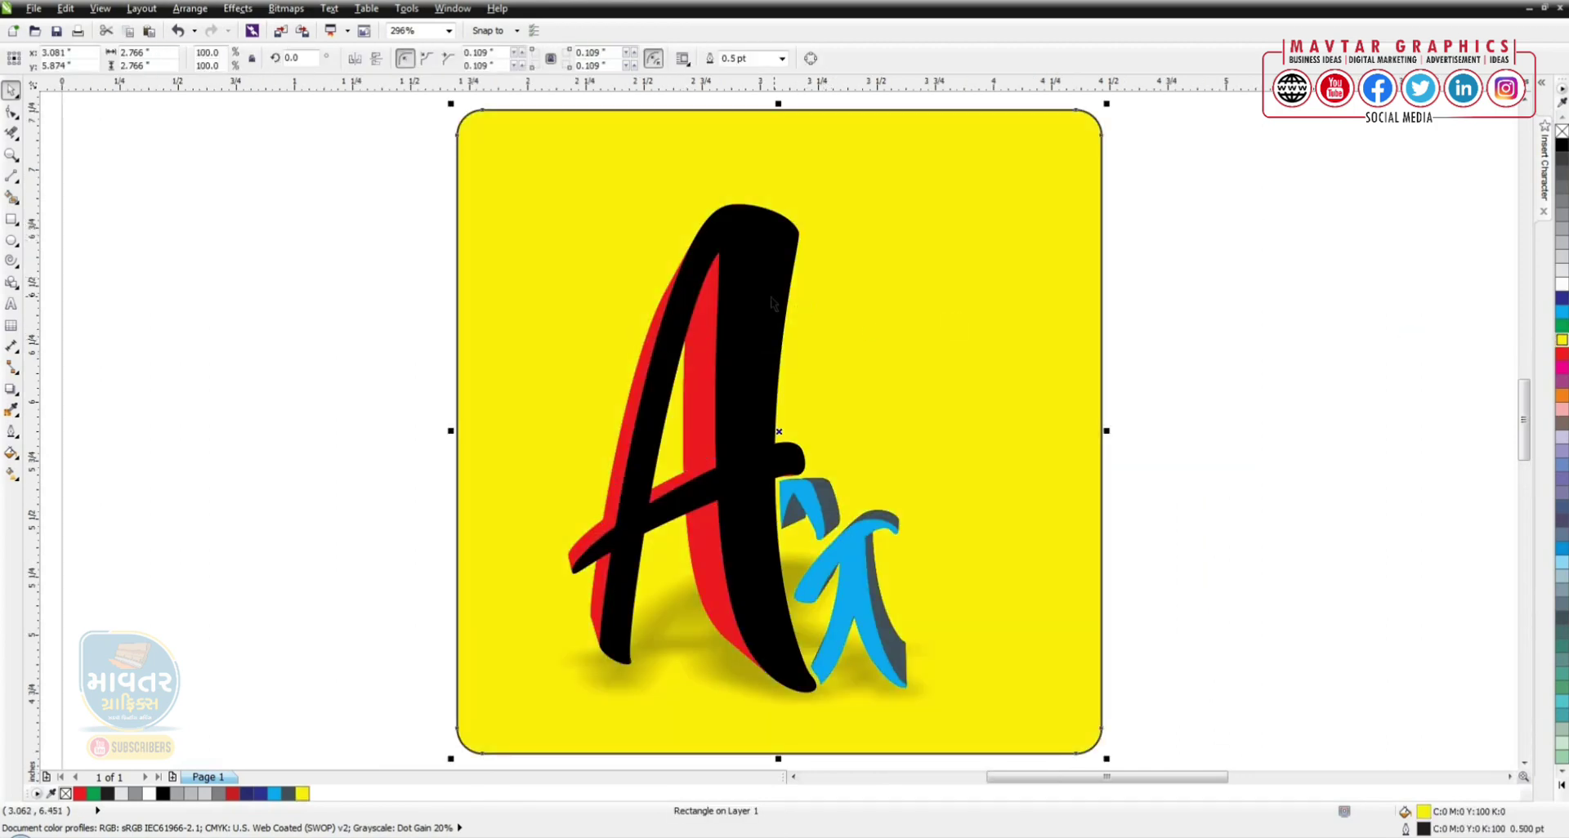
{"action": "key", "text": "ctrl+a"}
{"action": "left_click", "coordinate": [994, 270], "text": "shift"}
{"action": "key", "text": "p"}
{"action": "left_click", "coordinate": [1032, 315]}
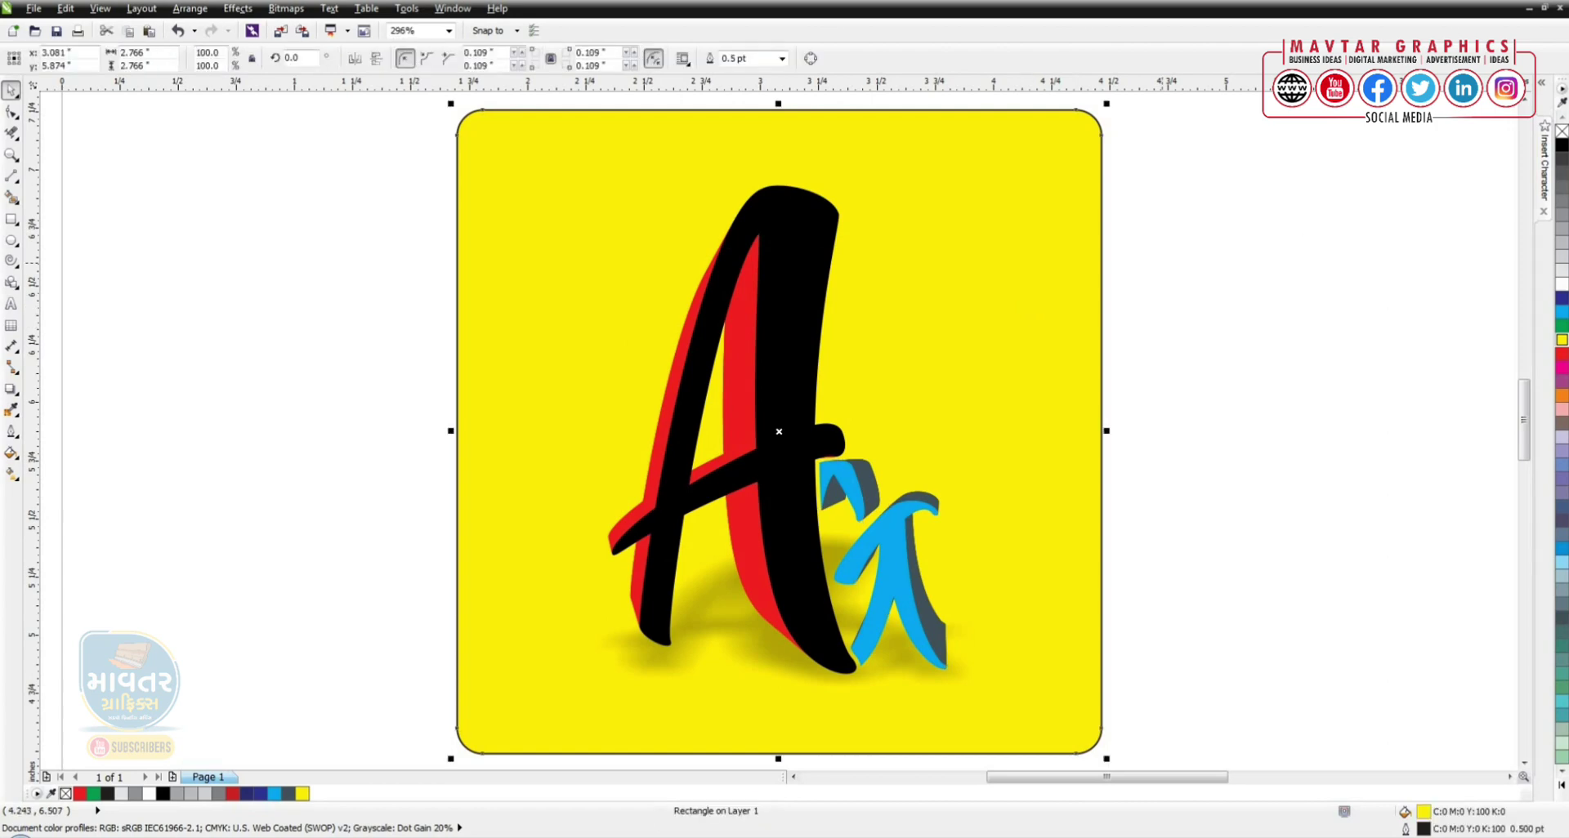
{"action": "right_click", "coordinate": [1561, 132]}
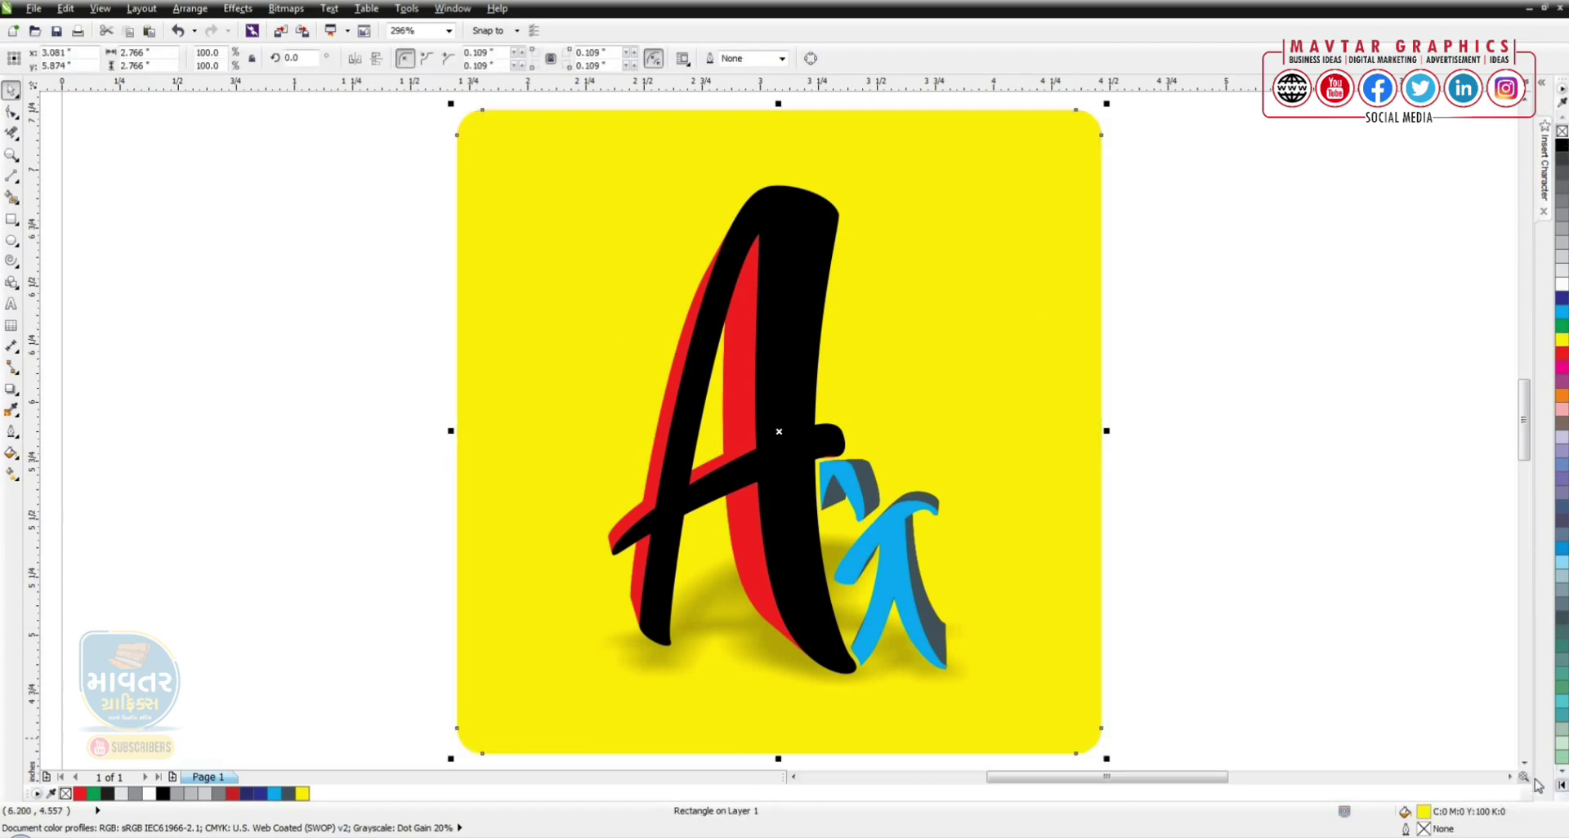
{"action": "left_click", "coordinate": [1560, 784]}
{"action": "left_click", "coordinate": [1555, 215]}
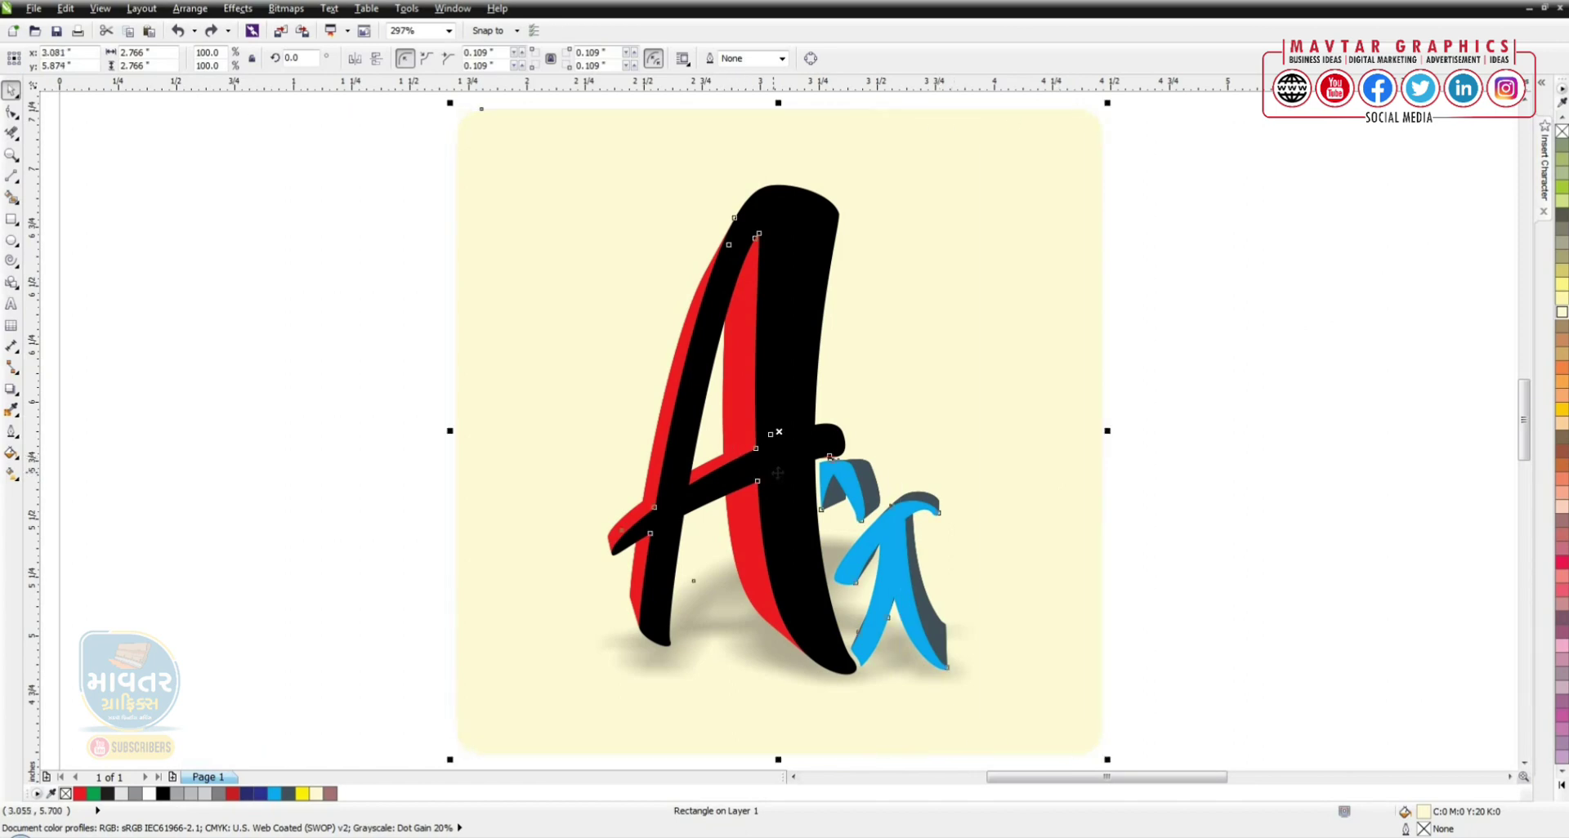
{"action": "key", "text": "ctrl+a"}
{"action": "mouse_move", "coordinate": [782, 460]}
{"action": "left_mouse_down"}
{"action": "mouse_move", "coordinate": [502, 460]}
{"action": "mouse_move", "coordinate": [1213, 460]}
{"action": "left_mouse_up"}
- Ungroup the right-hand A and combine its pieces into one shape
{"action": "left_click", "coordinate": [189, 8]}
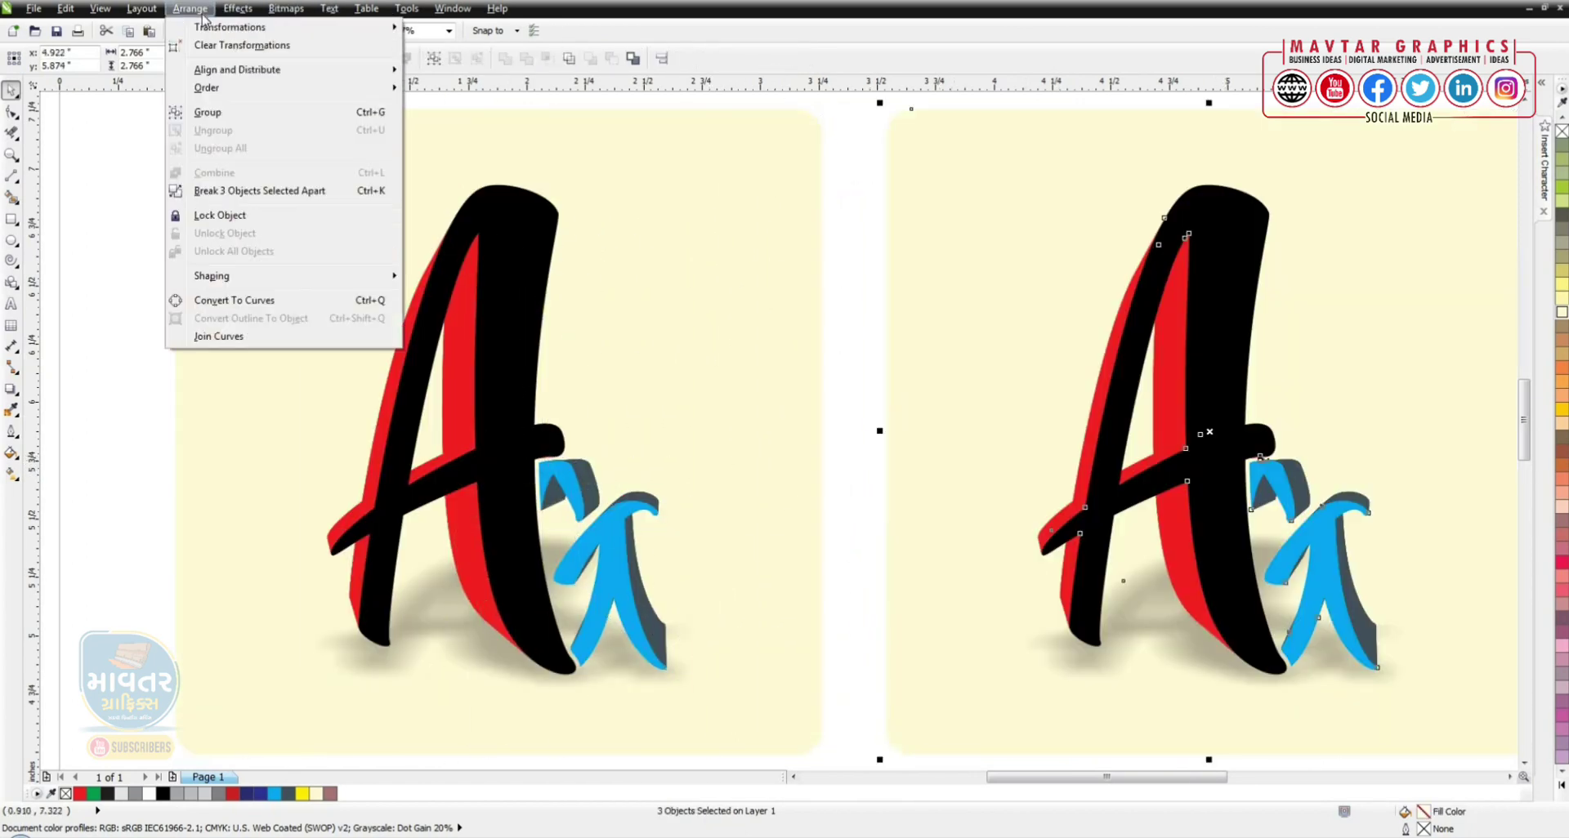
{"action": "left_click", "coordinate": [595, 236]}
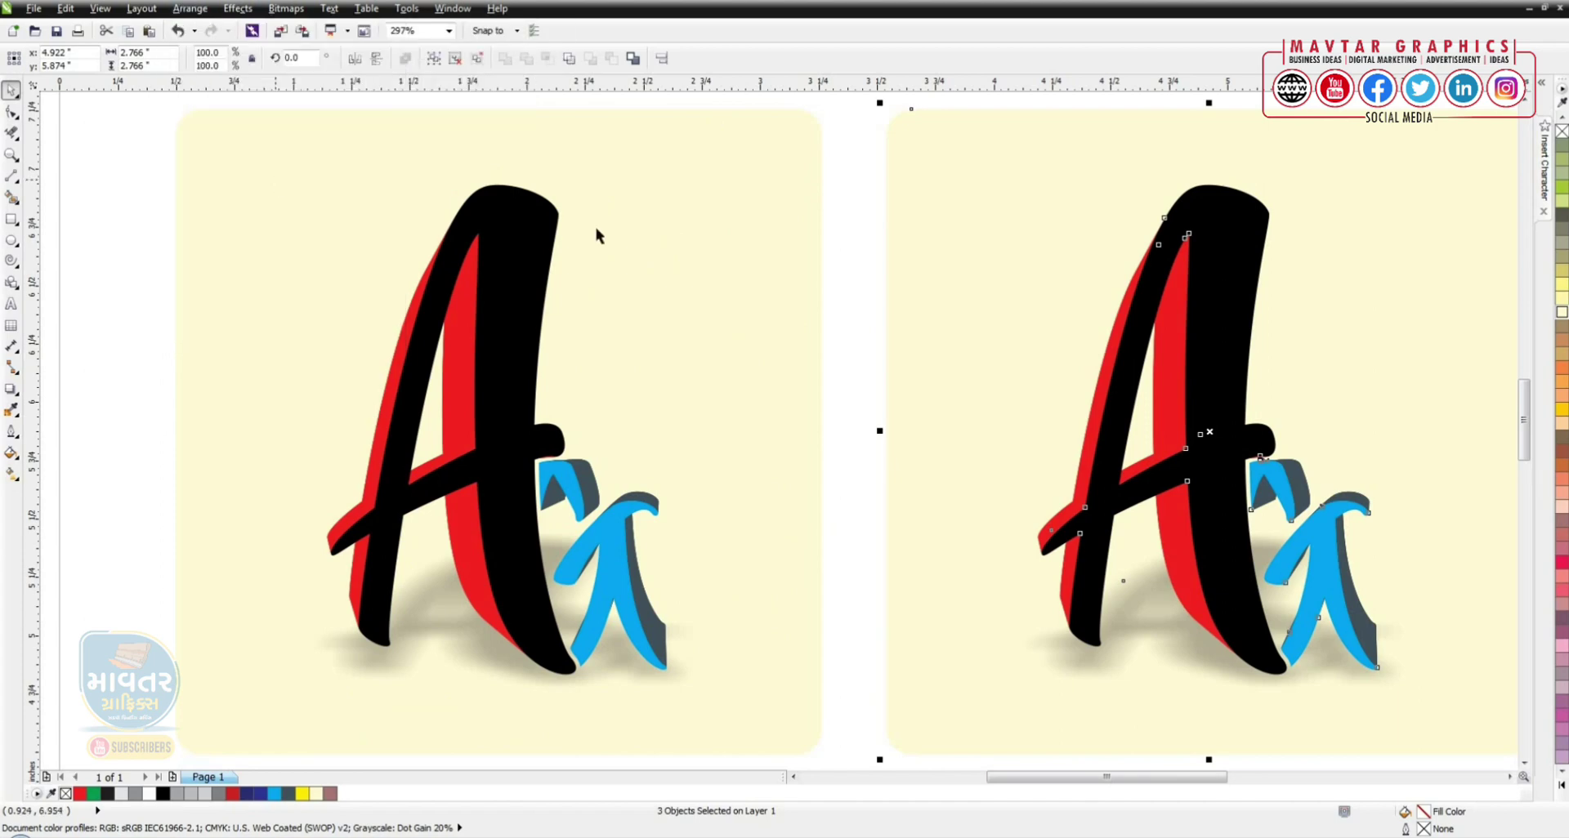
{"action": "left_click", "coordinate": [189, 8]}
{"action": "left_click", "coordinate": [729, 203]}
{"action": "left_click", "coordinate": [855, 284]}
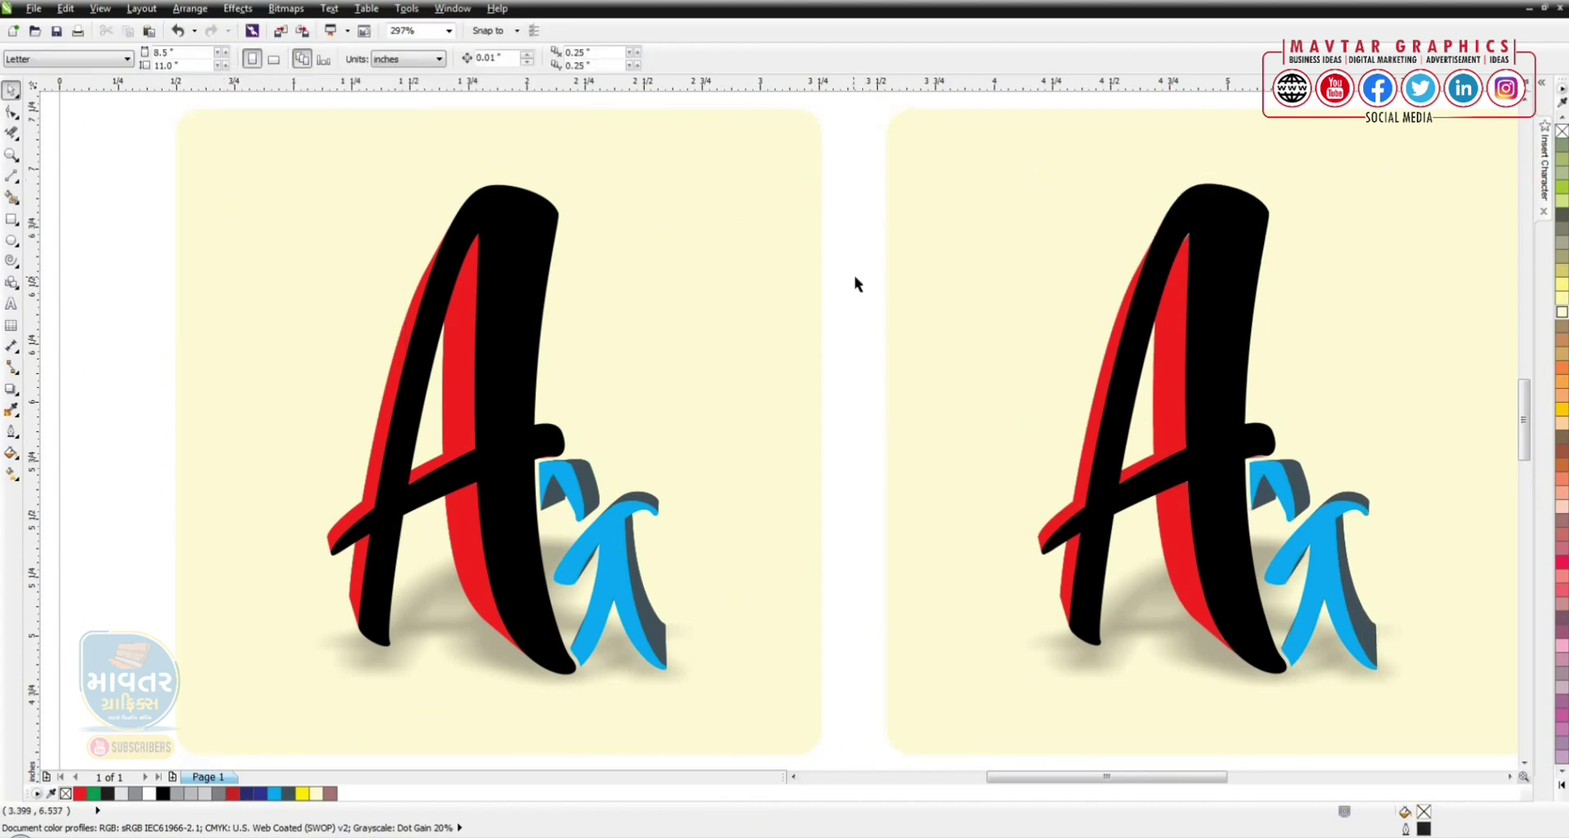
{"action": "left_click", "coordinate": [1170, 441]}
{"action": "left_click", "coordinate": [429, 60]}
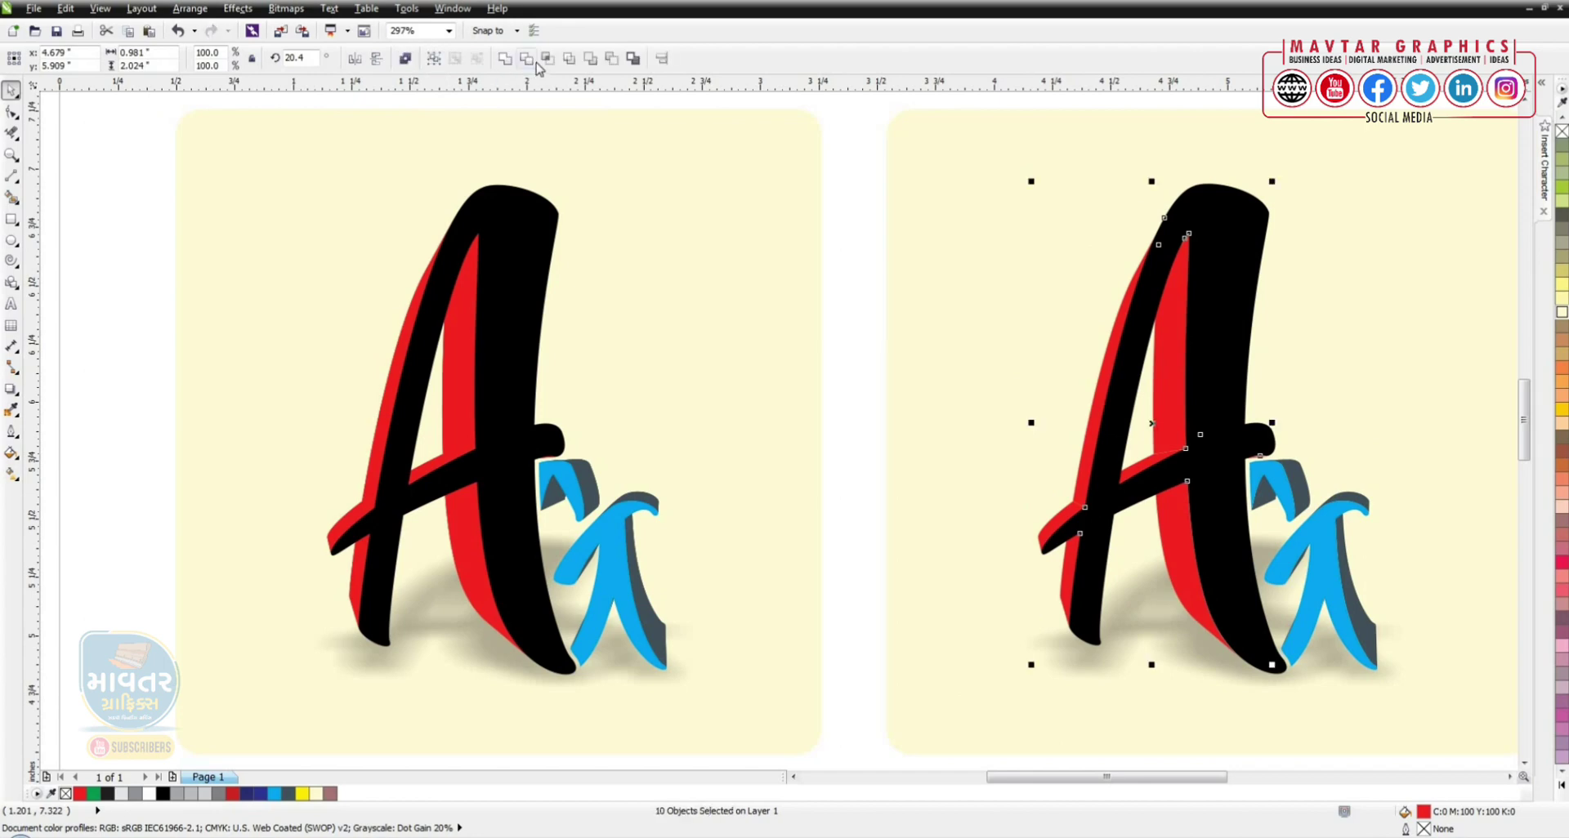
{"action": "left_click", "coordinate": [507, 59]}
- Combine the right G's pieces, then group all five right-hand lettering objects
{"action": "left_click", "coordinate": [1297, 488]}
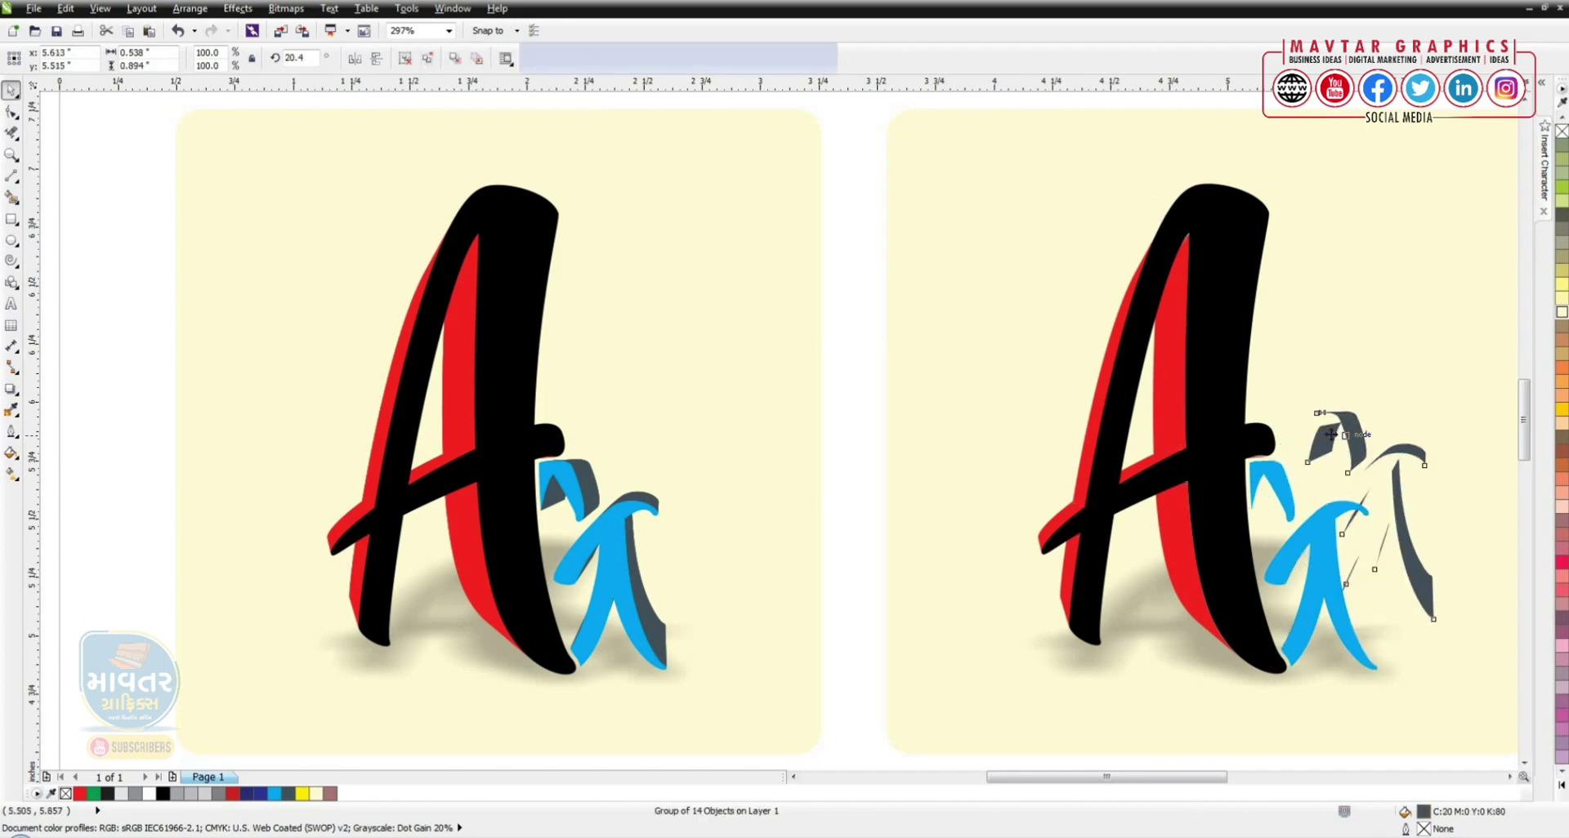
{"action": "left_click", "coordinate": [413, 63]}
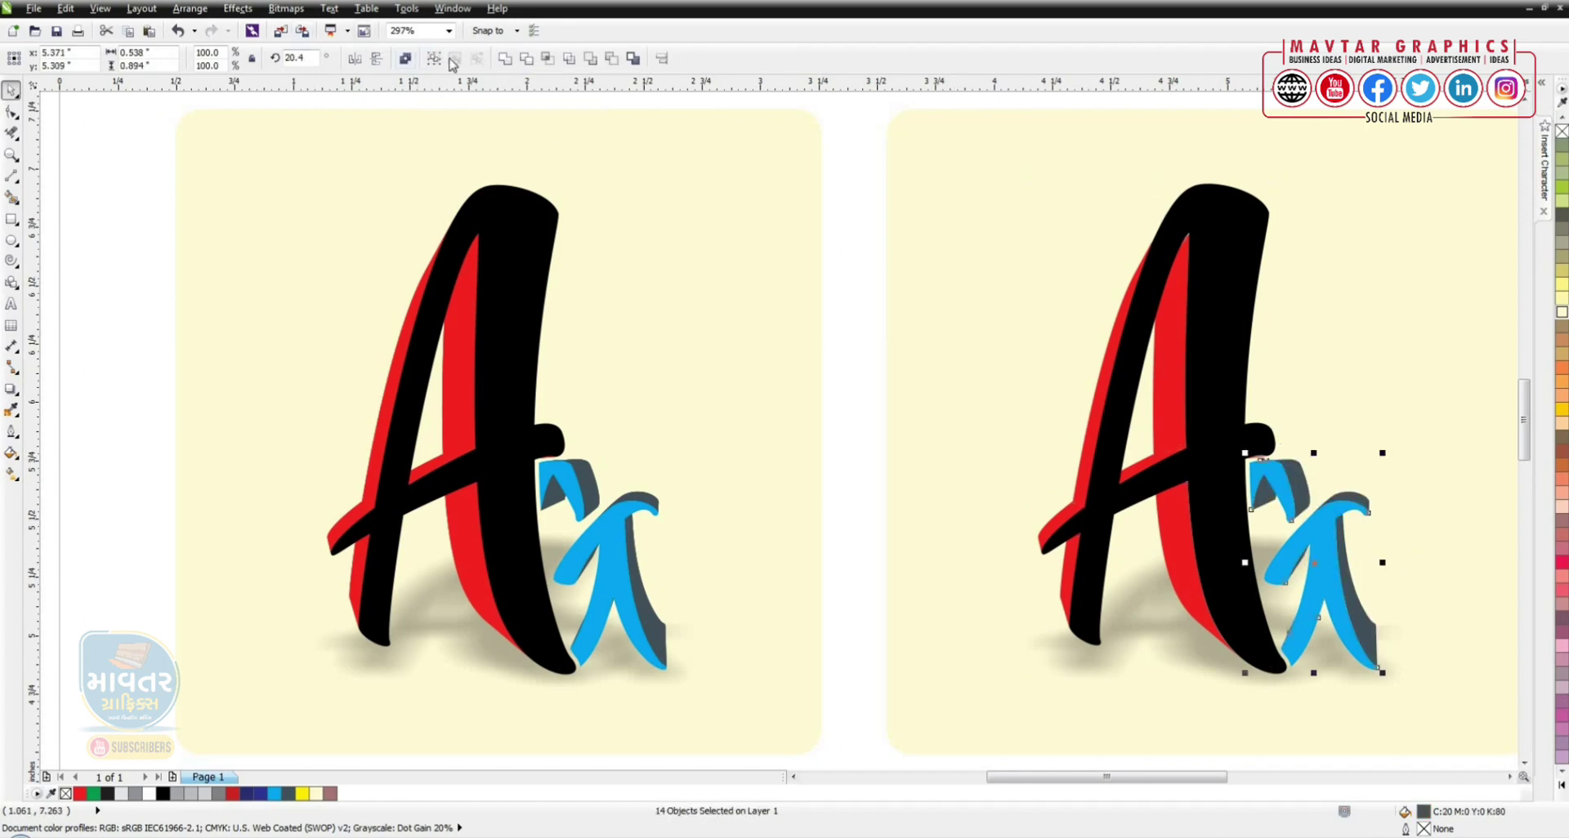
{"action": "left_click", "coordinate": [503, 58]}
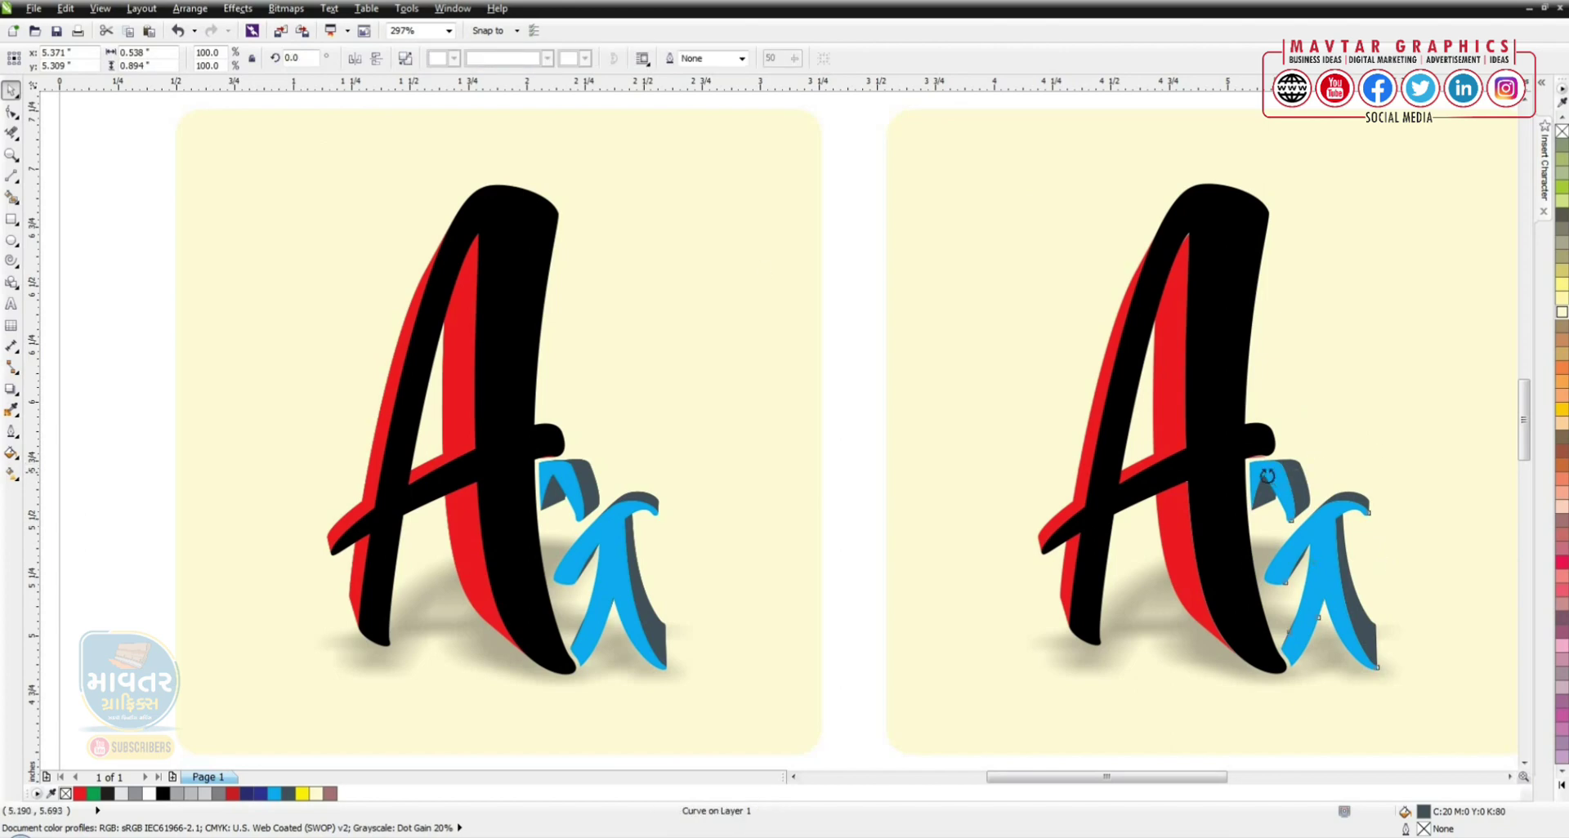
{"action": "left_click", "coordinate": [1295, 478]}
{"action": "key", "text": "ctrl+z"}
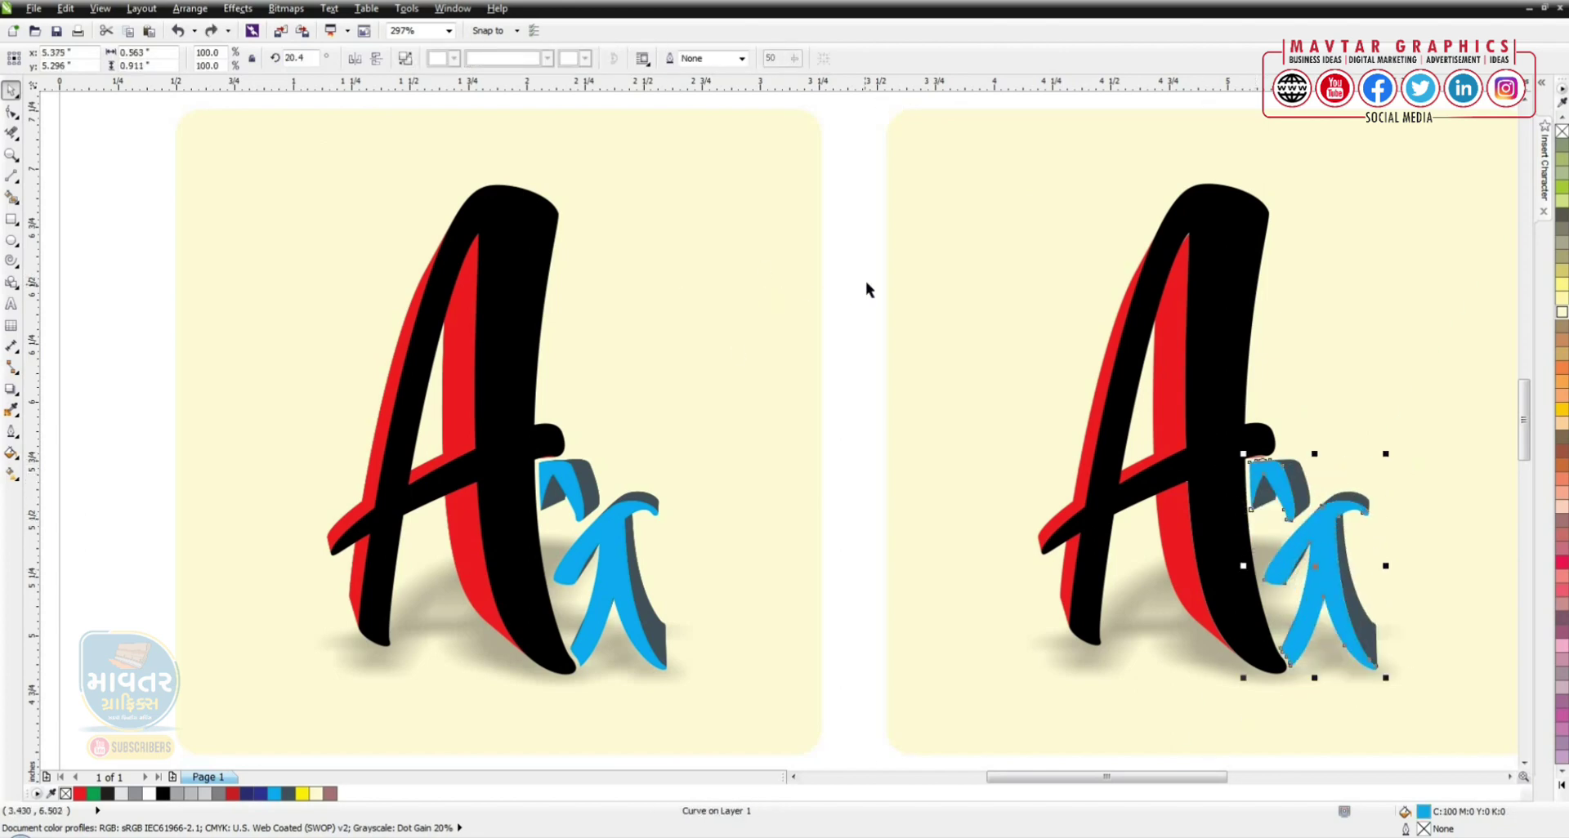
{"action": "left_click", "coordinate": [873, 176]}
{"action": "left_click_drag", "start_coordinate": [855, 112], "coordinate": [1486, 692]}
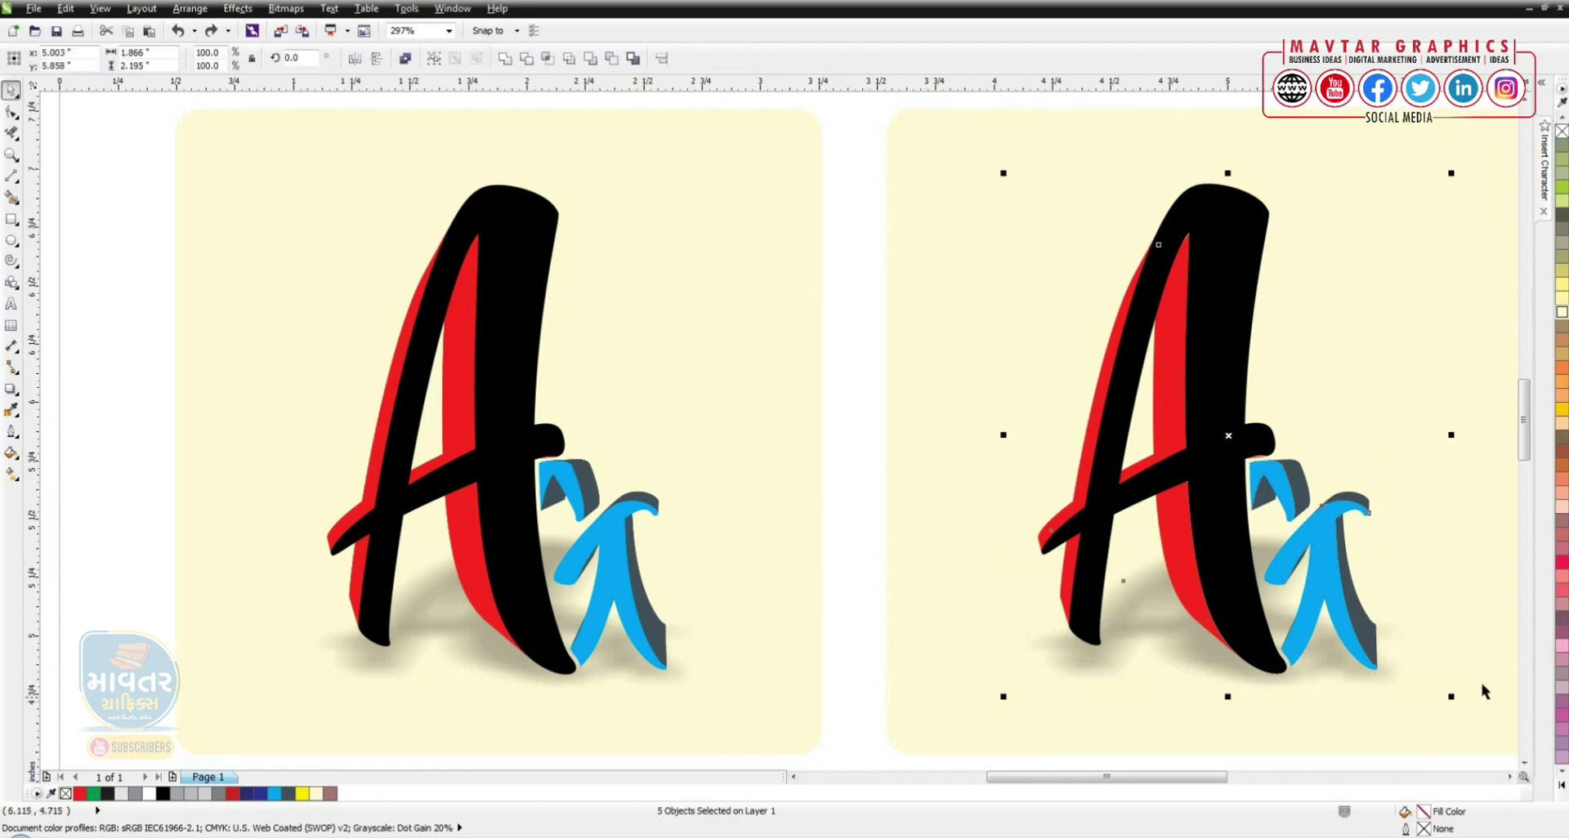
{"action": "key", "text": "ctrl+g"}
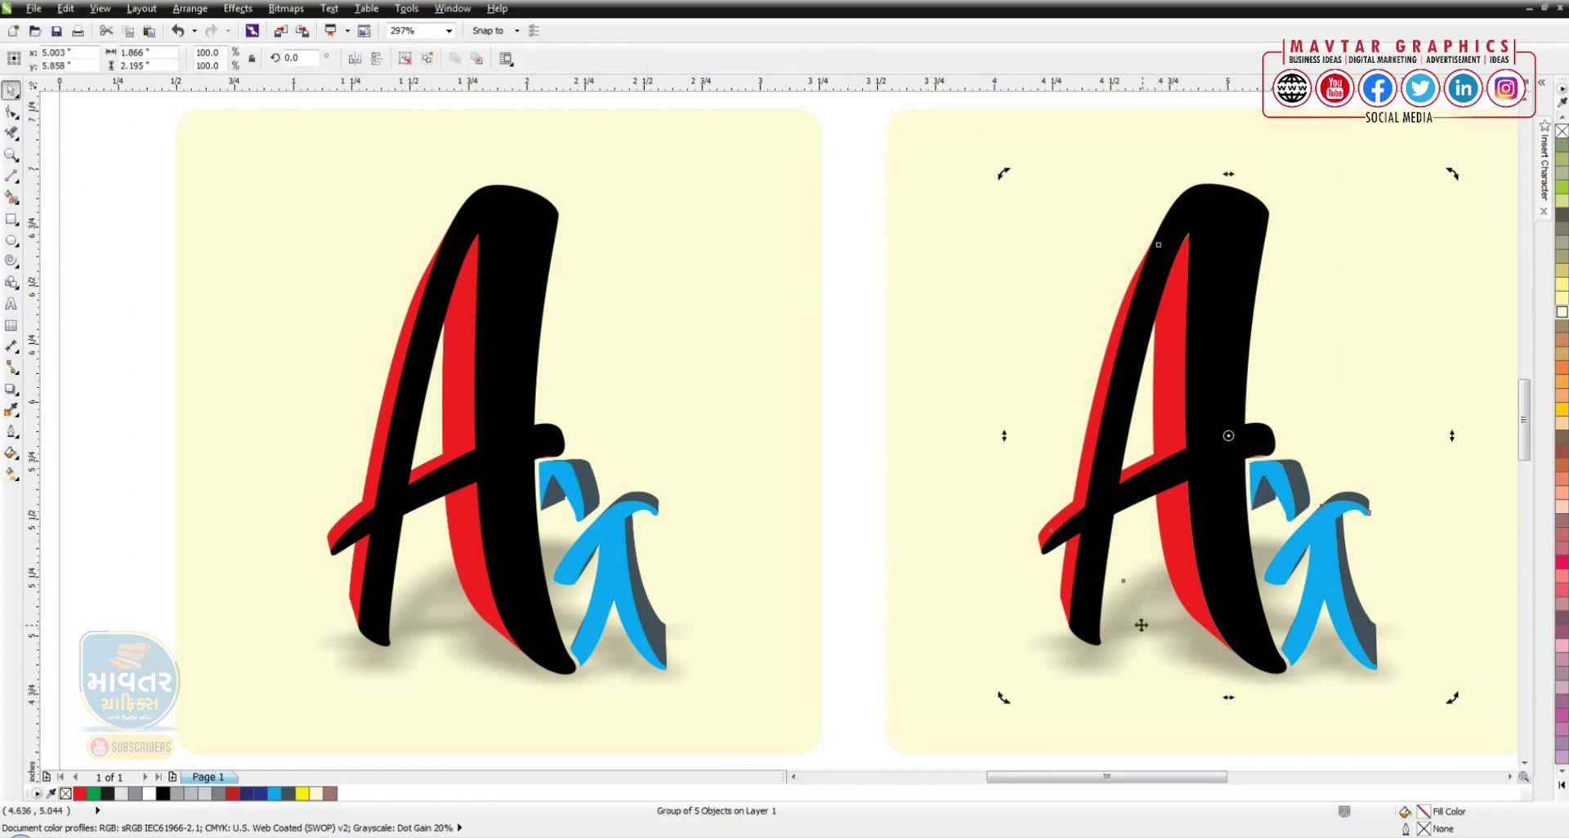
{"action": "left_click_drag", "start_coordinate": [1141, 620], "coordinate": [1146, 656]}
{"action": "key", "text": "ctrl+z"}
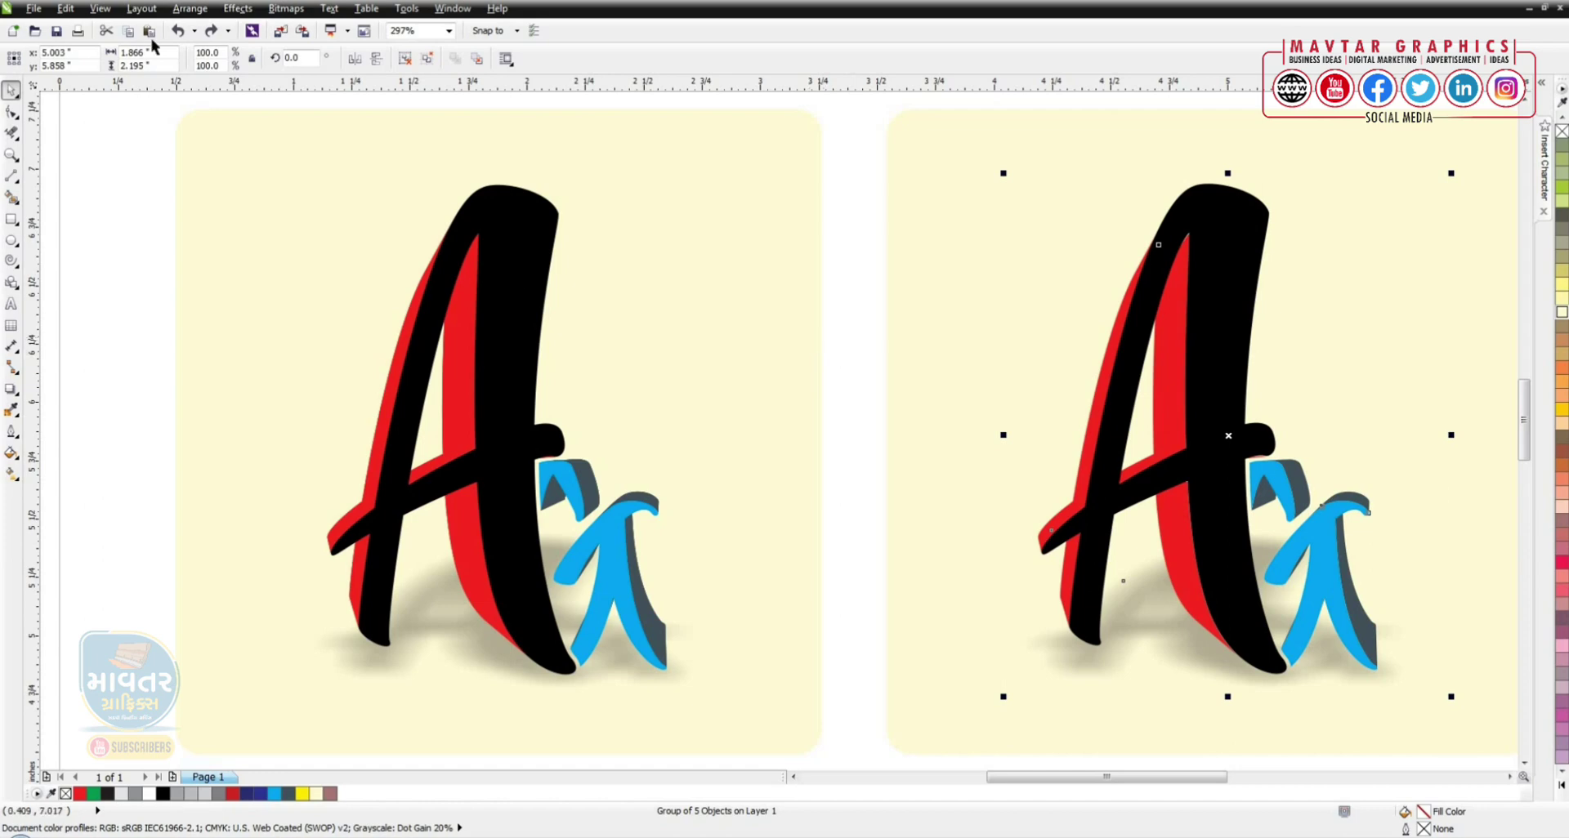
- Break the right artwork apart and delete the soft shadow under the A
{"action": "left_click", "coordinate": [189, 8]}
{"action": "left_click", "coordinate": [214, 145]}
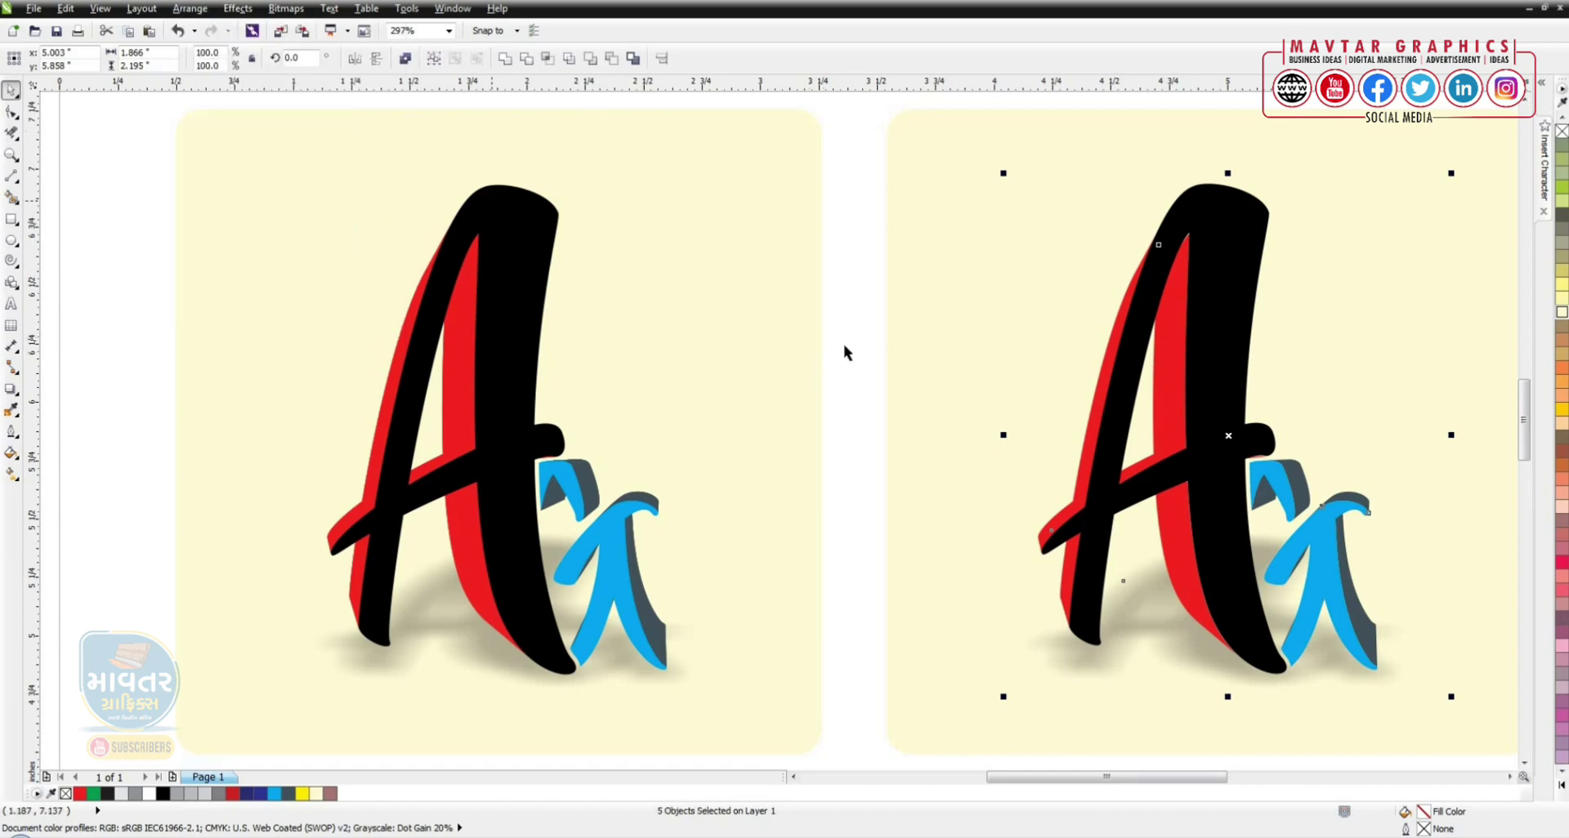
{"action": "left_click", "coordinate": [1296, 392]}
{"action": "left_click", "coordinate": [1223, 400]}
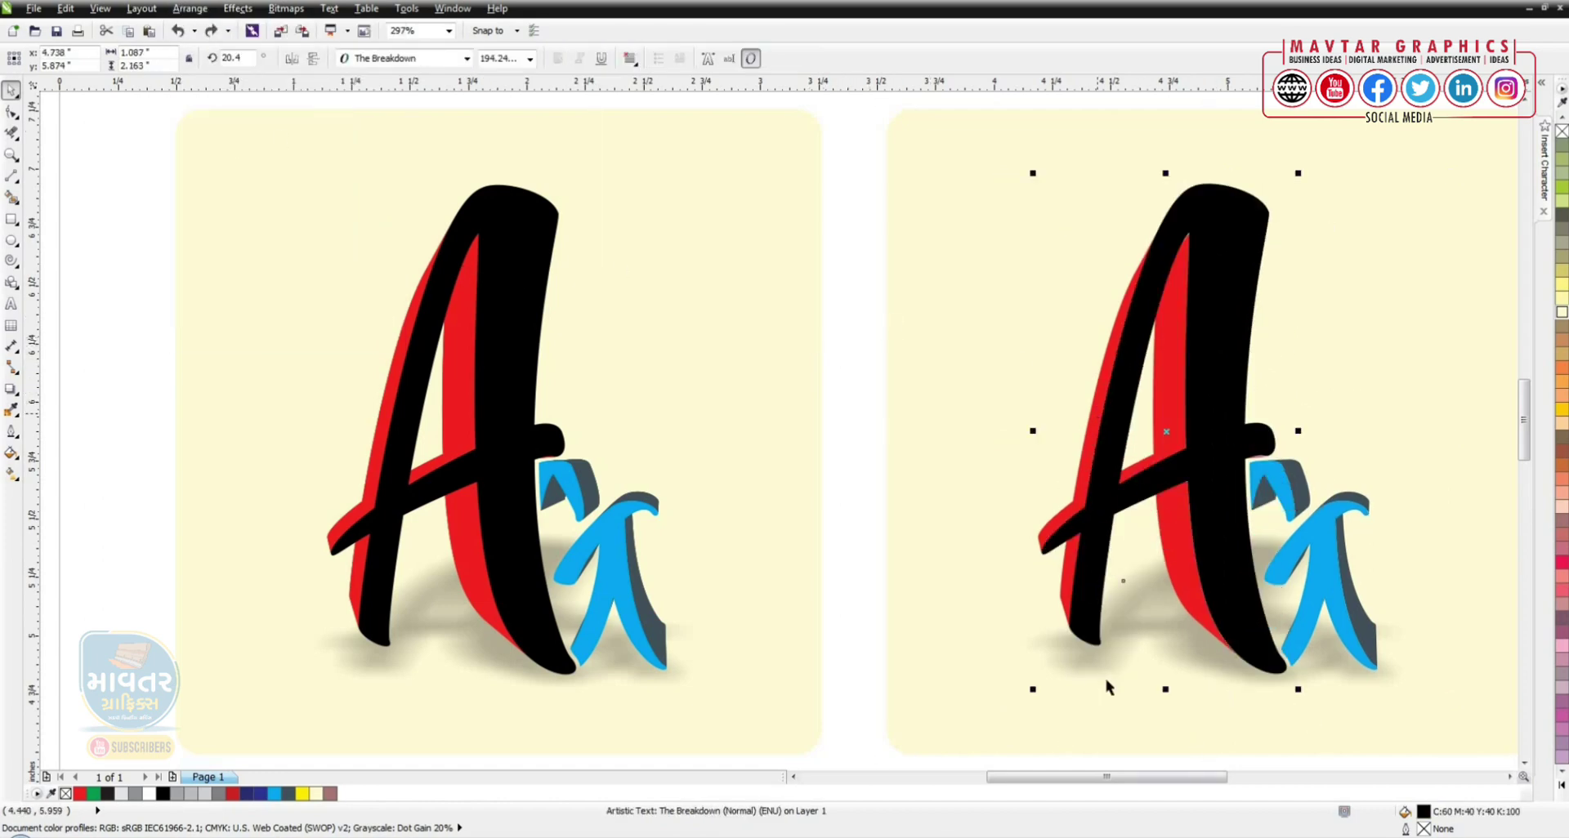
{"action": "left_click", "coordinate": [1138, 593]}
{"action": "key", "text": "Delete"}
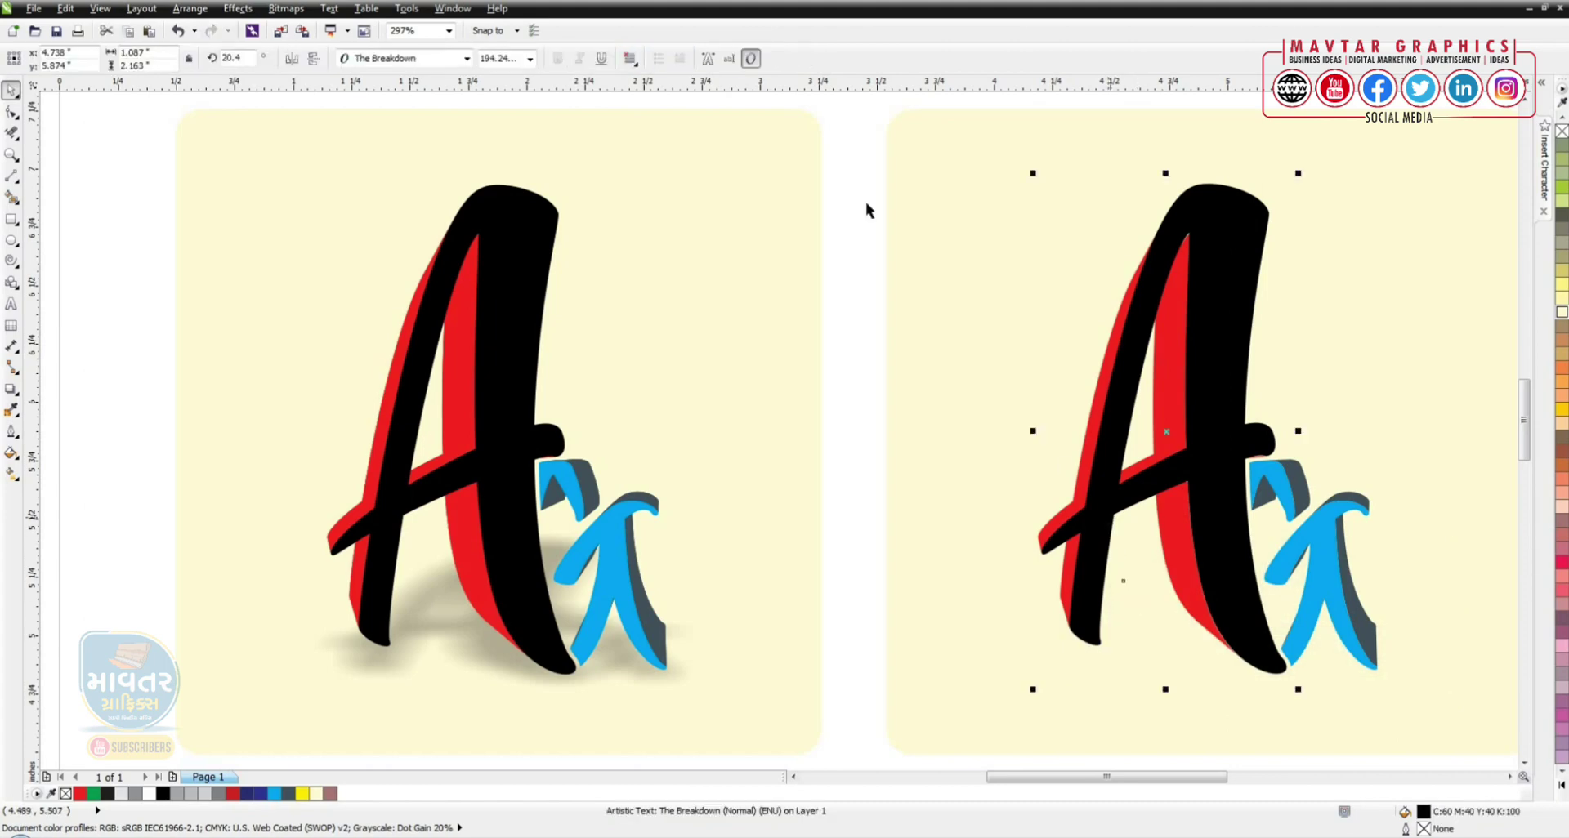
- Draw a wide rectangle across the bottom of the right-hand letters
{"action": "left_click_drag", "start_coordinate": [1360, 587], "coordinate": [1394, 723]}
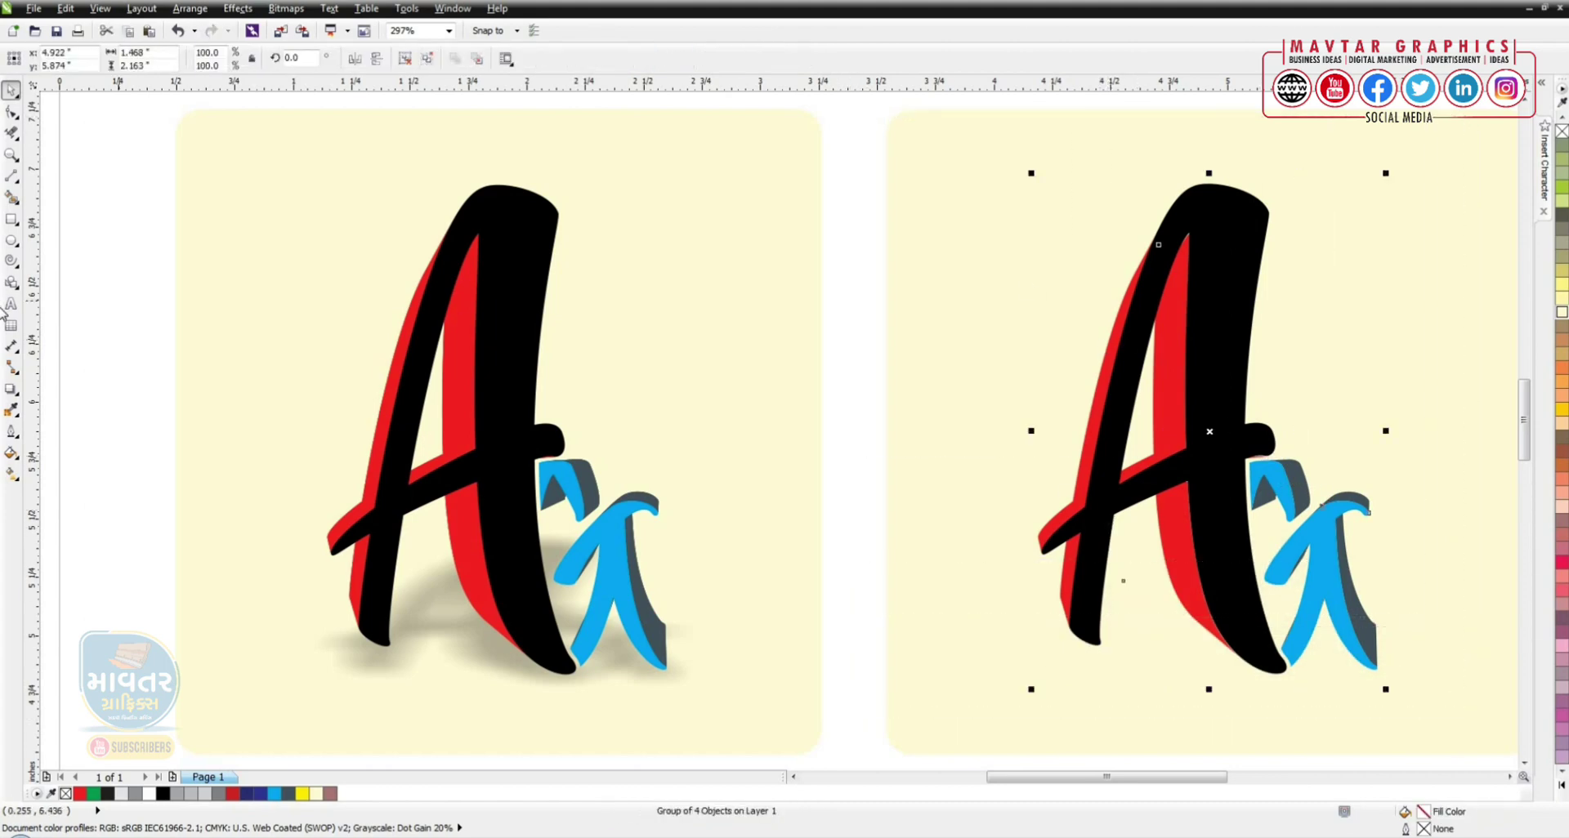
{"action": "left_click", "coordinate": [12, 219]}
{"action": "mouse_move", "coordinate": [959, 617]}
{"action": "left_mouse_down"}
{"action": "mouse_move", "coordinate": [1494, 728]}
{"action": "mouse_move", "coordinate": [1445, 727]}
{"action": "left_mouse_up"}
- Tilt the right letter group slightly
{"action": "key", "text": "space"}
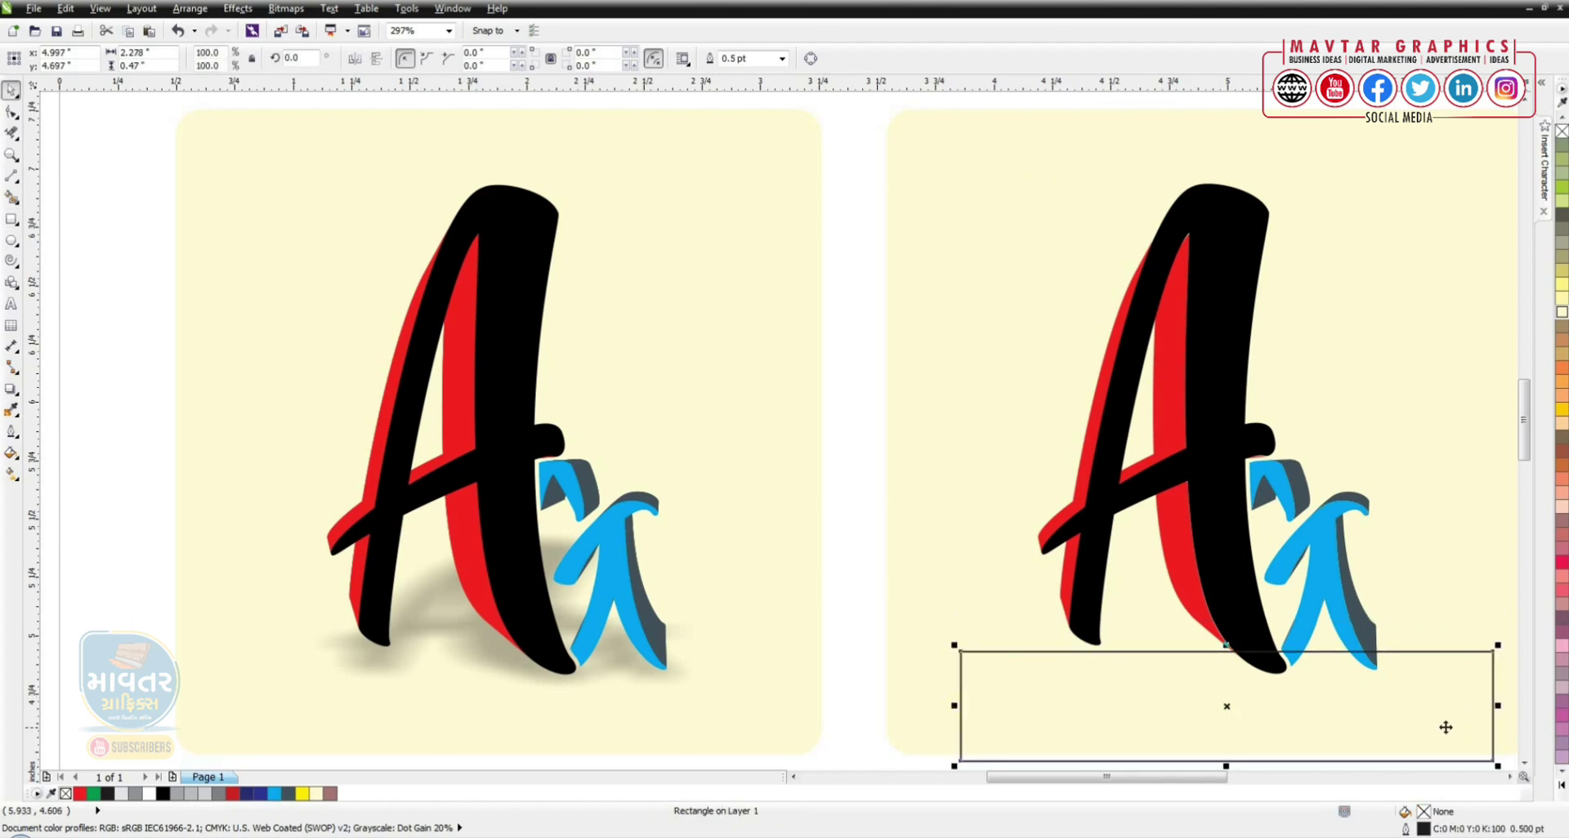
{"action": "left_click", "coordinate": [1101, 539]}
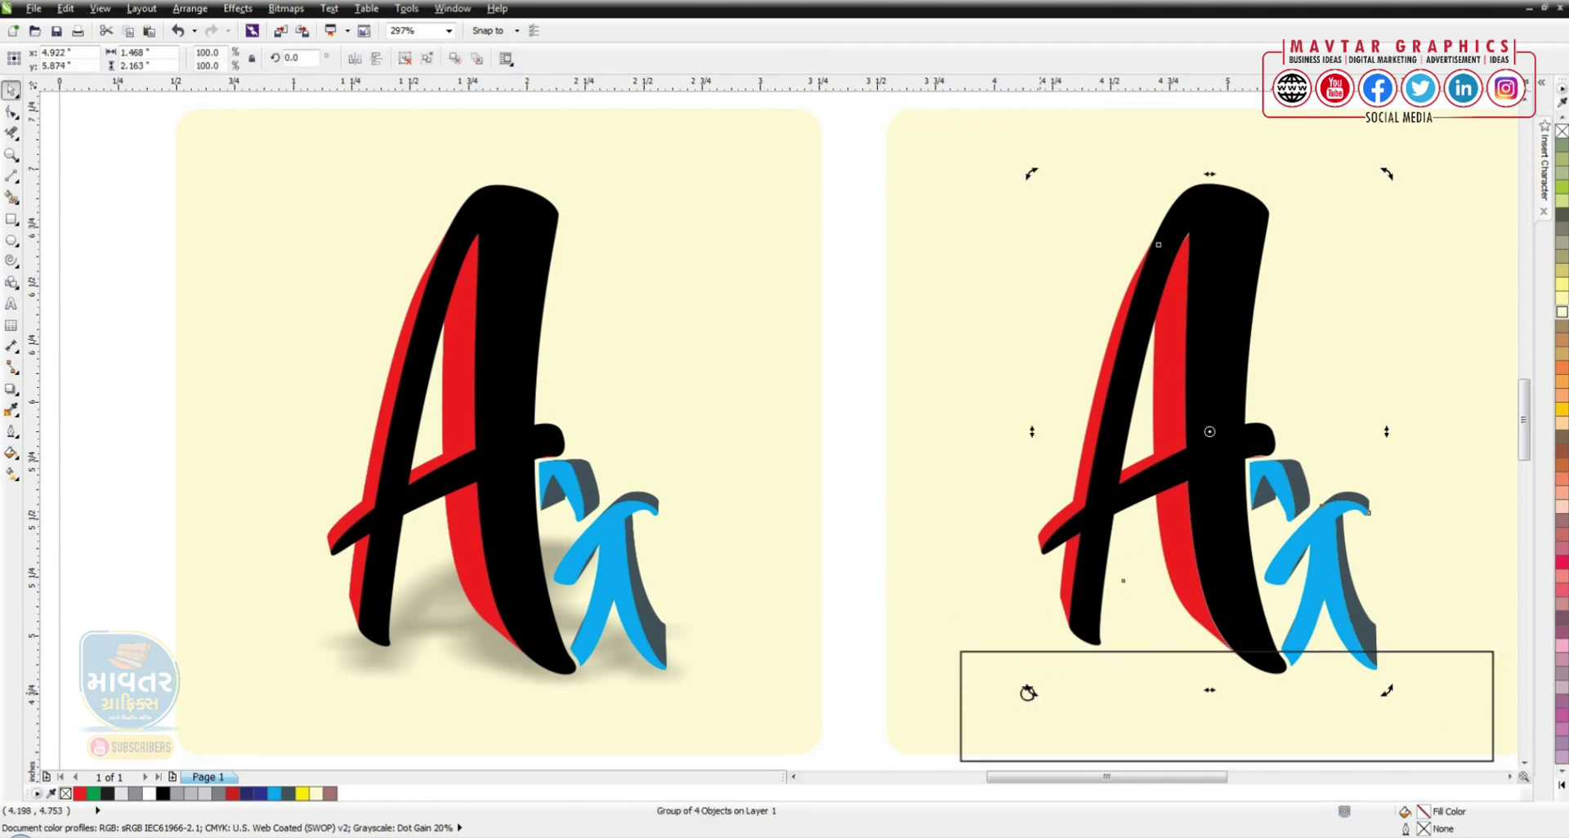
{"action": "left_click_drag", "start_coordinate": [1030, 695], "coordinate": [1042, 708]}
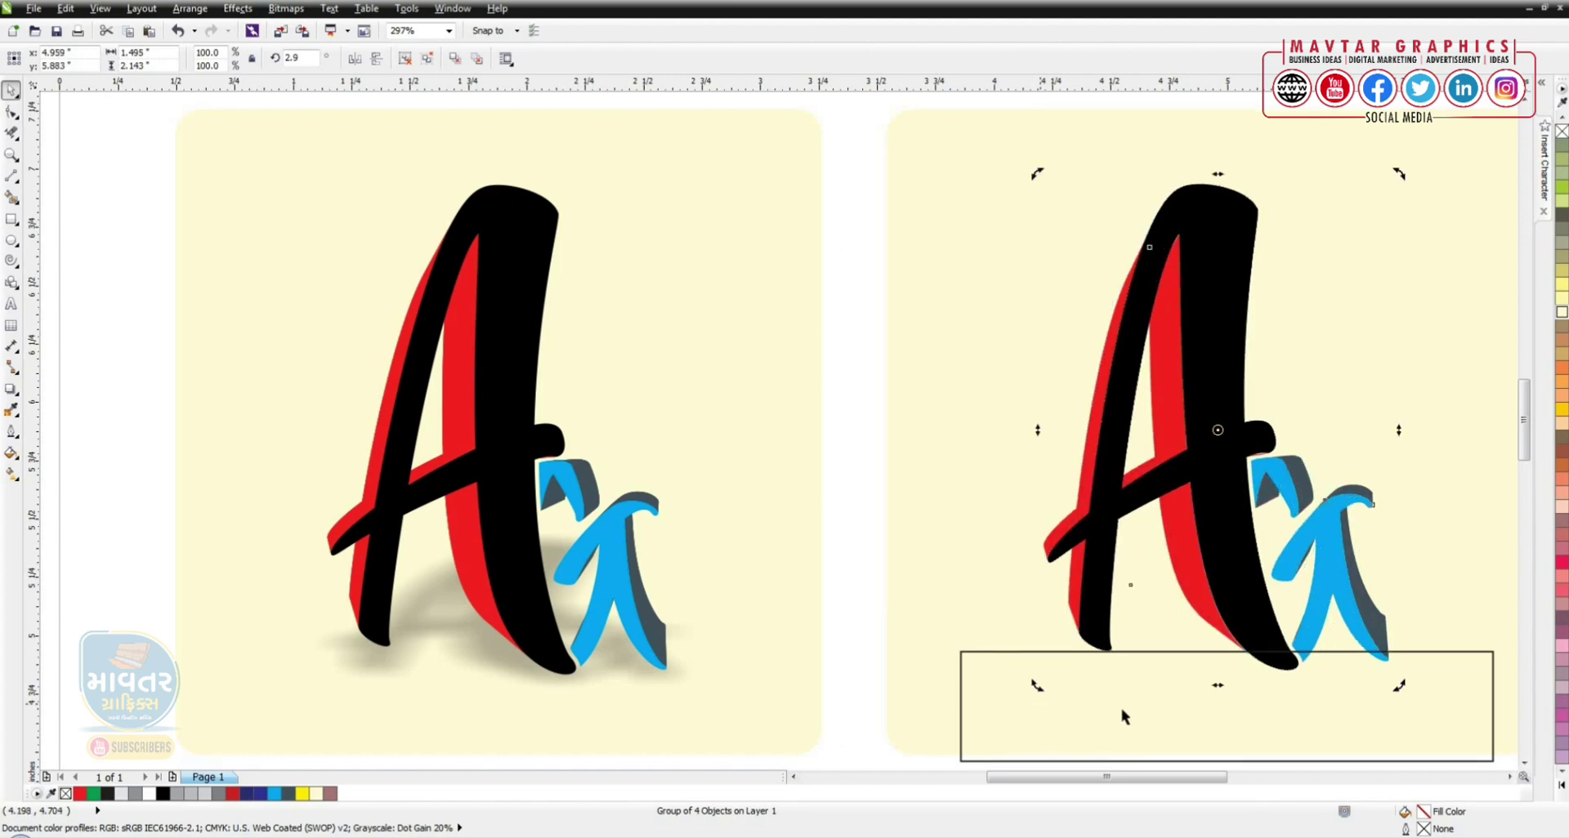
- Trim the letter artwork with the bottom rectangle using Back Minus Front
{"action": "left_click", "coordinate": [1142, 712]}
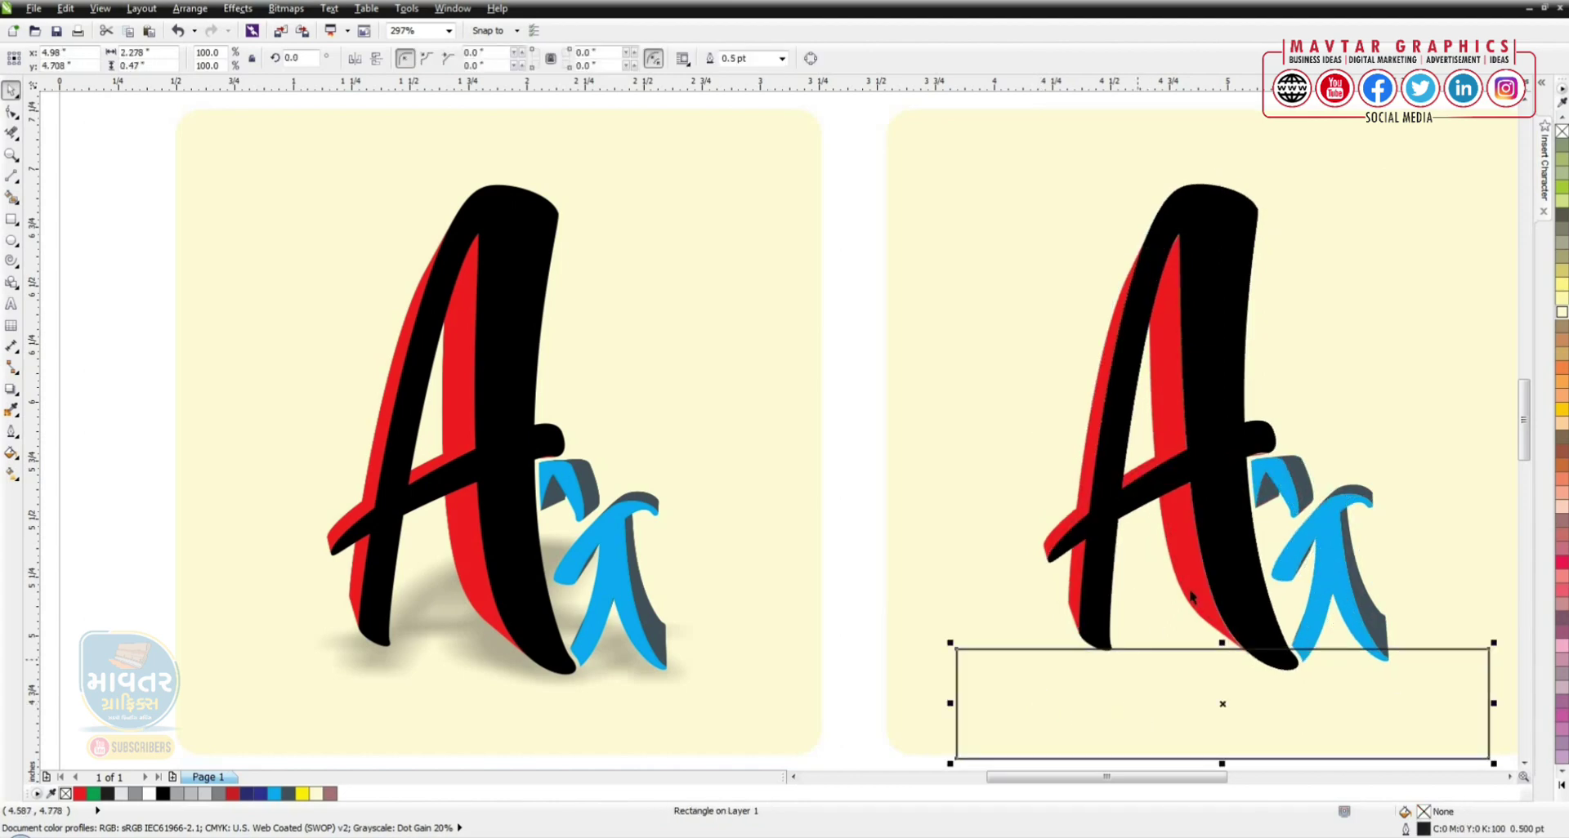
{"action": "left_click", "coordinate": [1203, 545], "text": "shift"}
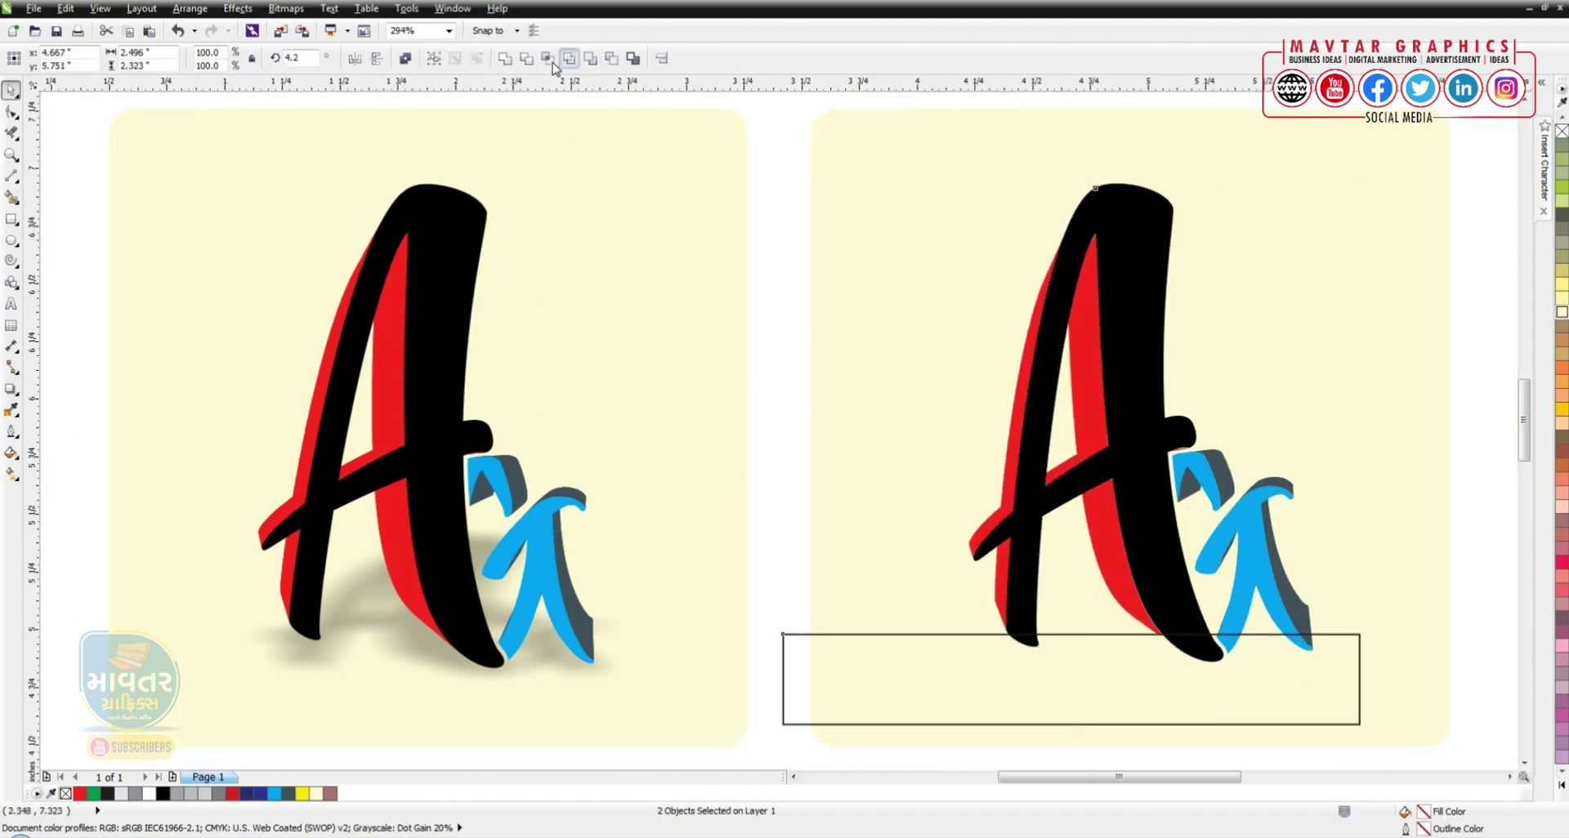
{"action": "left_click", "coordinate": [1071, 670]}
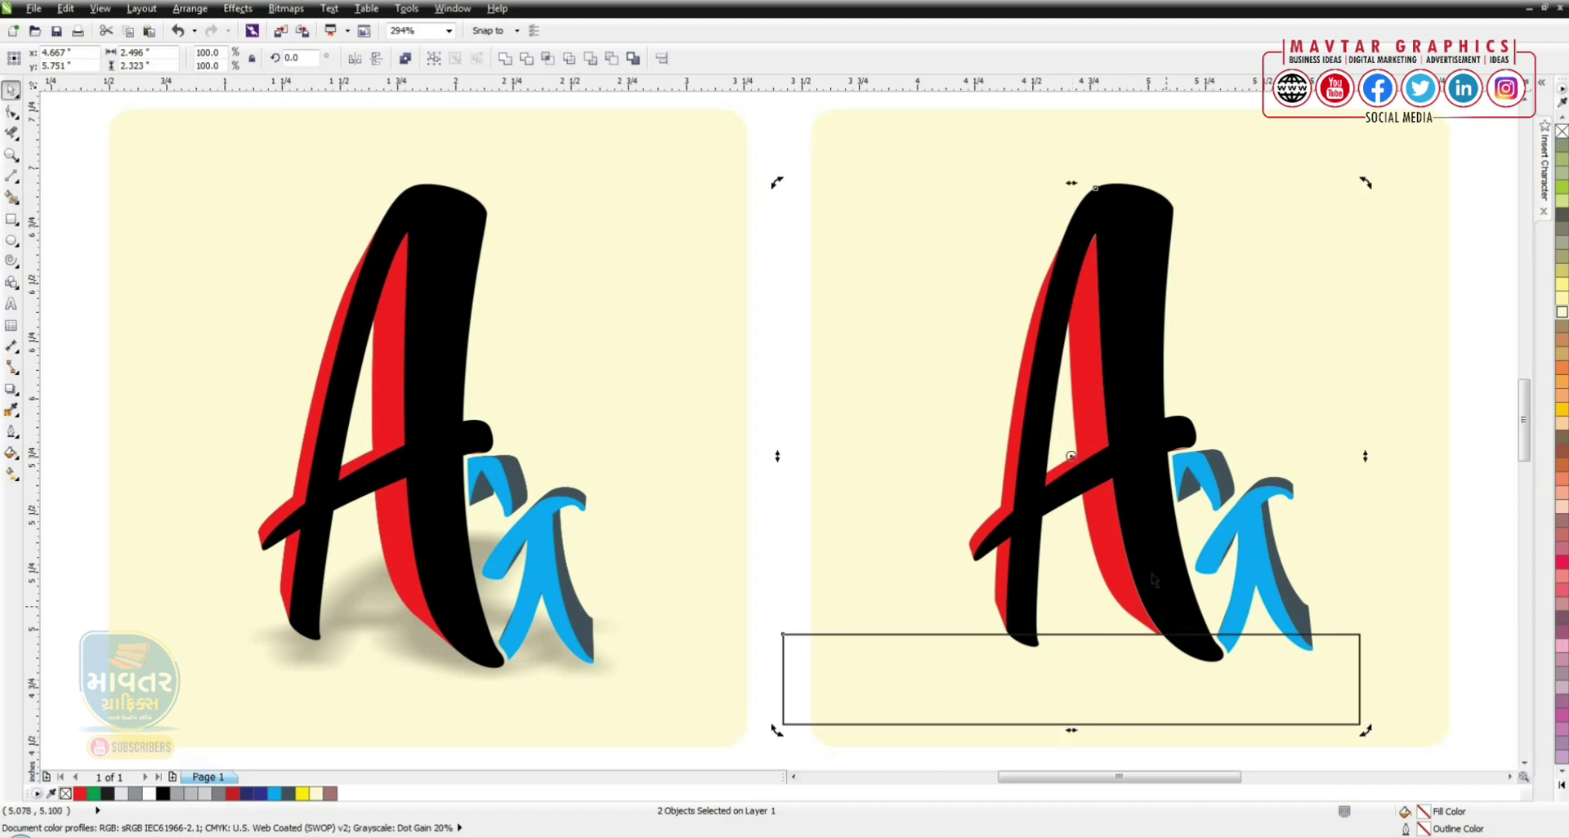
{"action": "left_click", "coordinate": [766, 431]}
{"action": "left_click", "coordinate": [1185, 635]}
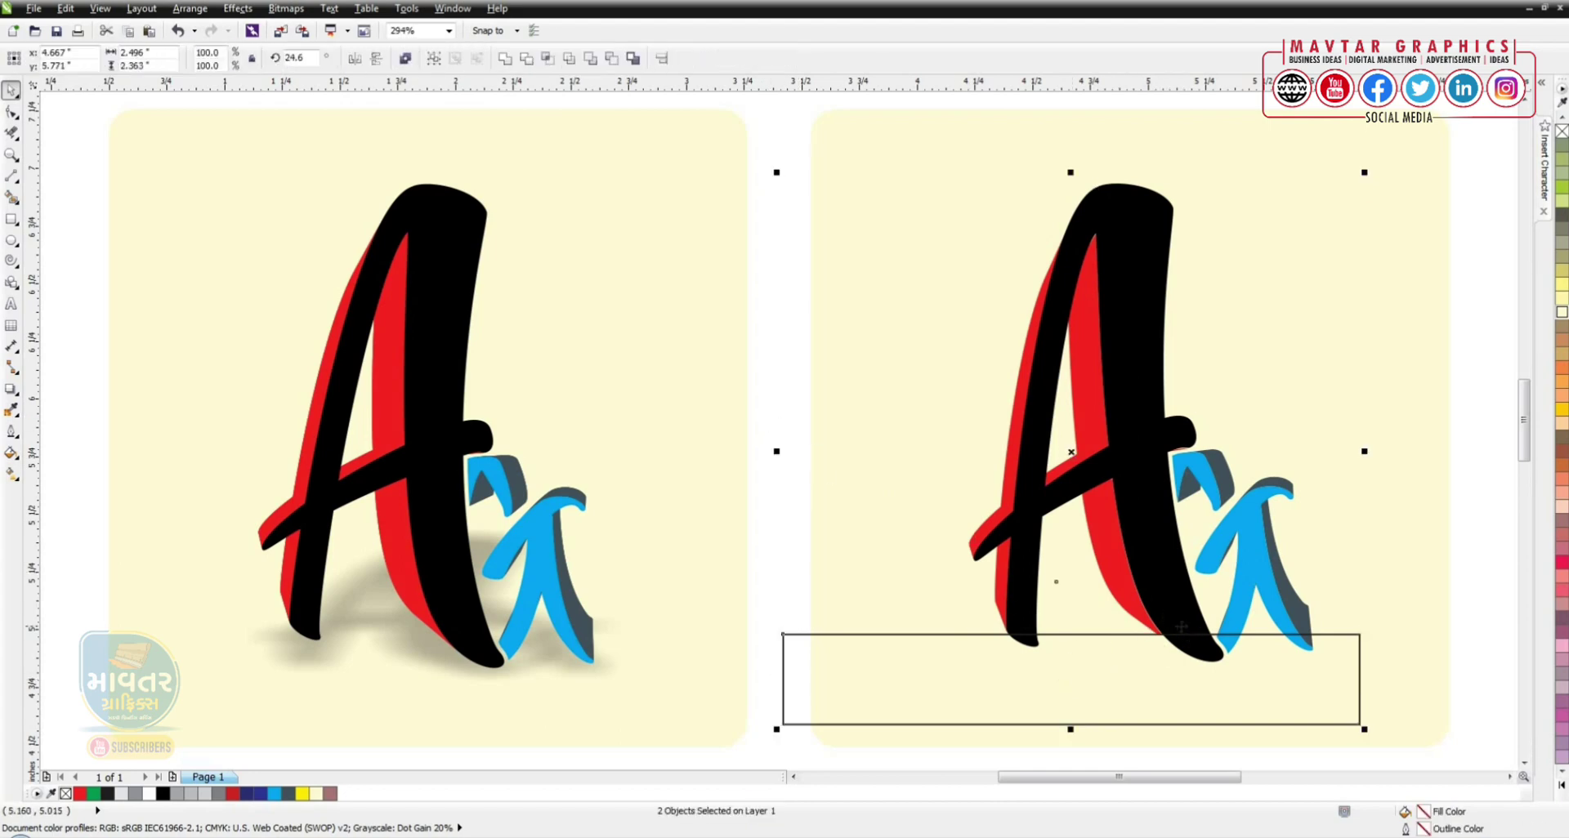
{"action": "left_click", "coordinate": [546, 59]}
{"action": "left_click", "coordinate": [785, 353]}
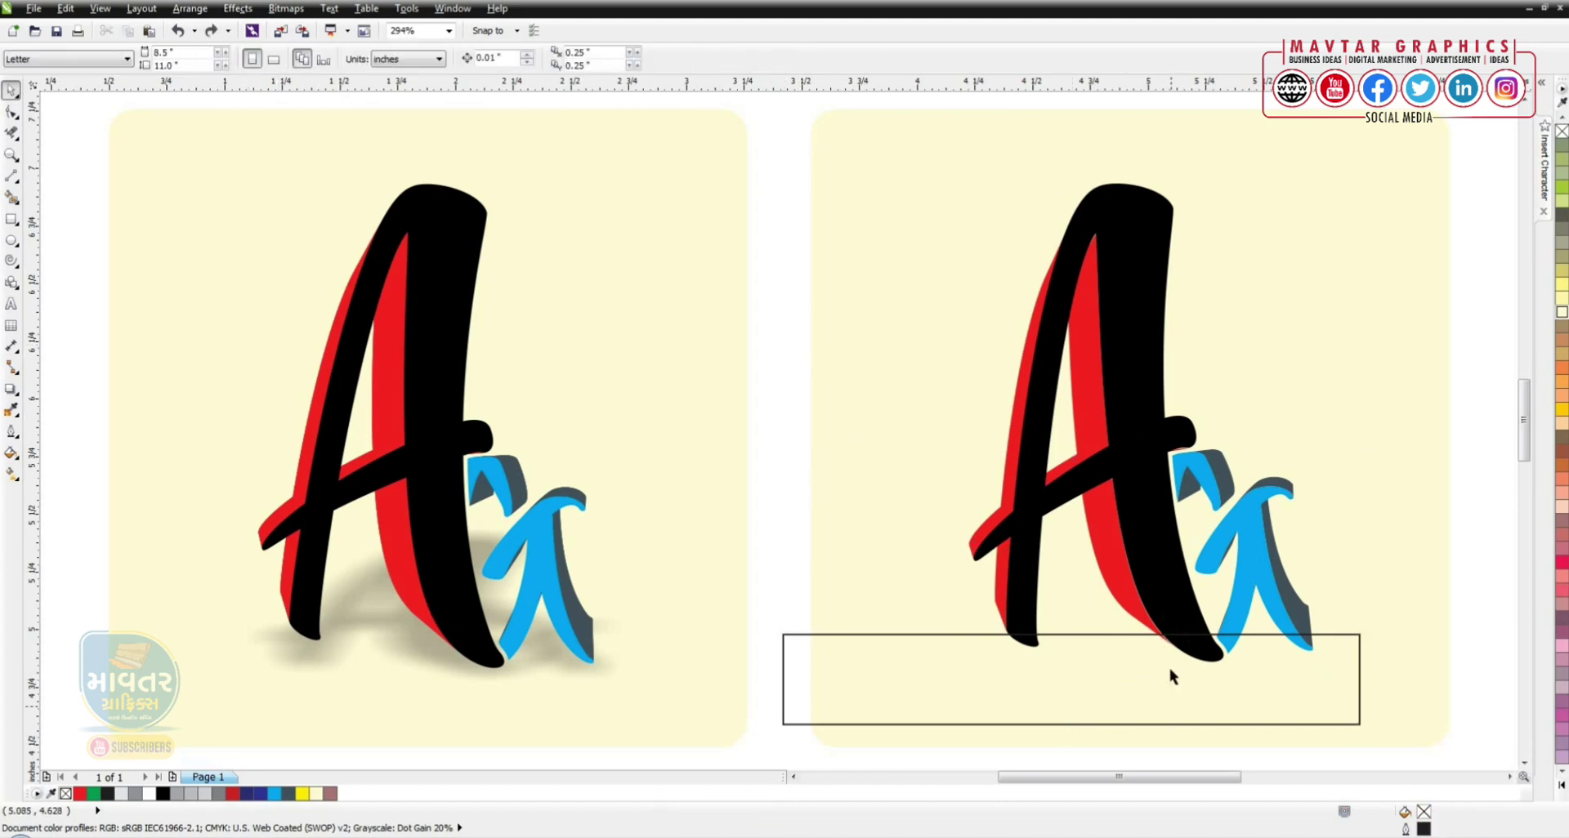
{"action": "left_click", "coordinate": [1177, 634]}
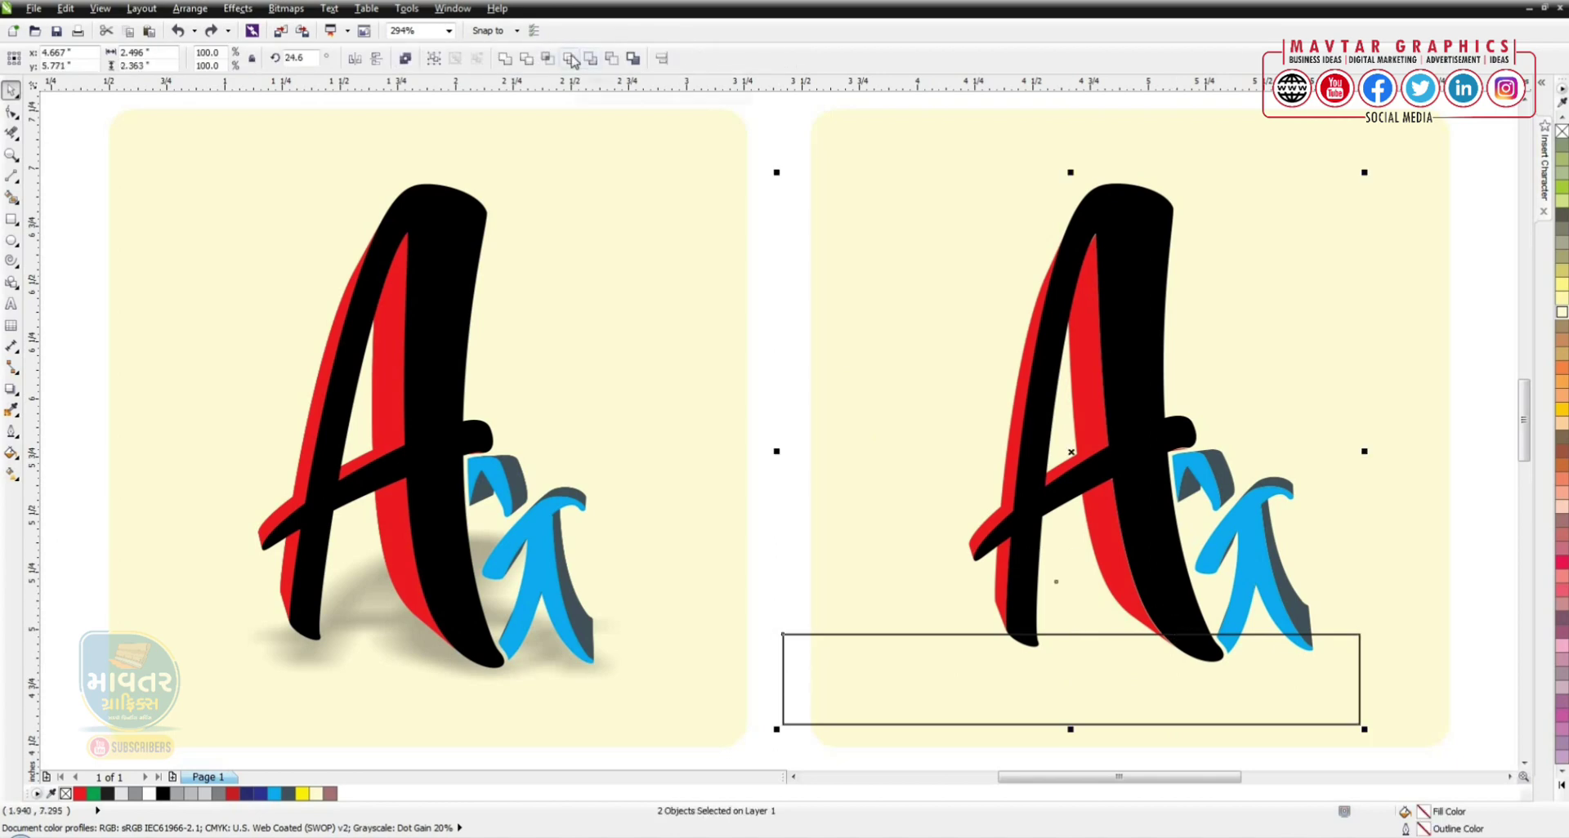
{"action": "left_click", "coordinate": [569, 58]}
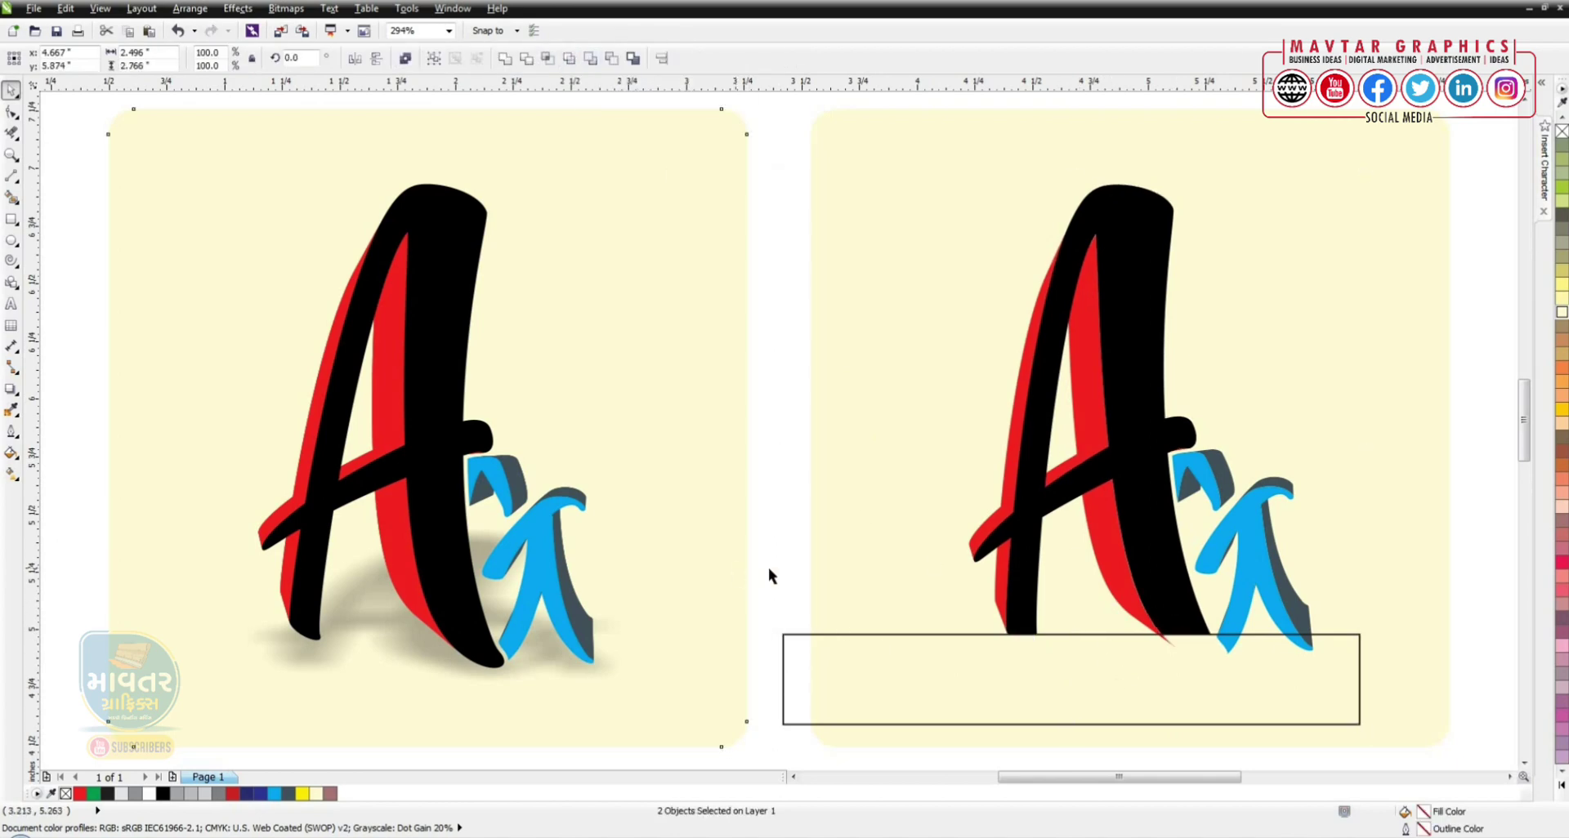
- Cut the red tail and the blue stroke's tail off at the rectangle's edge
{"action": "left_click", "coordinate": [991, 691]}
{"action": "left_click", "coordinate": [1107, 572], "text": "shift"}
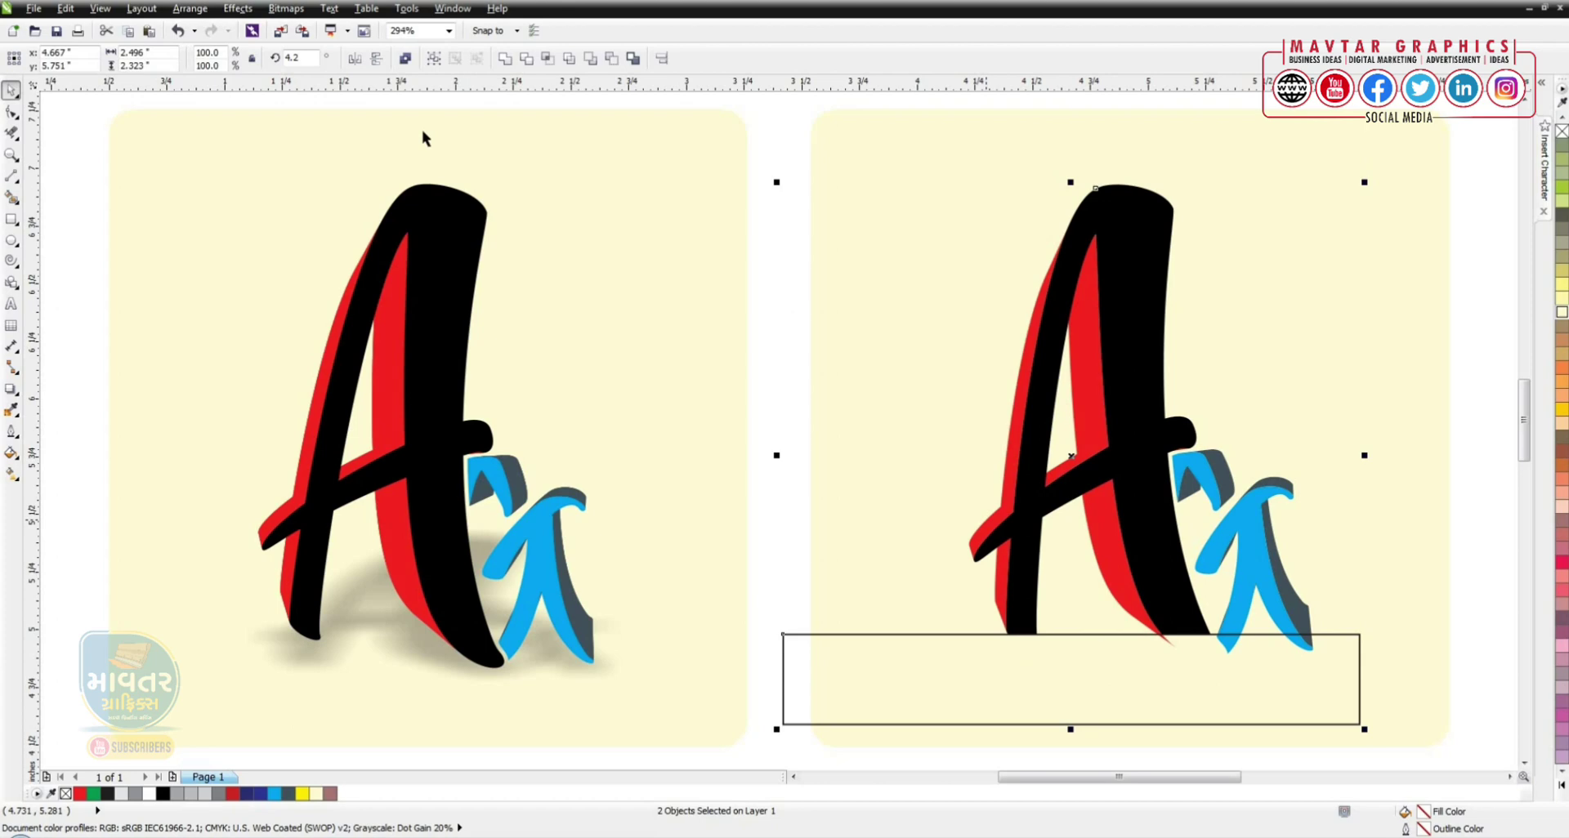
{"action": "left_click", "coordinate": [562, 64]}
{"action": "left_click", "coordinate": [1213, 686]}
{"action": "left_click", "coordinate": [570, 59]}
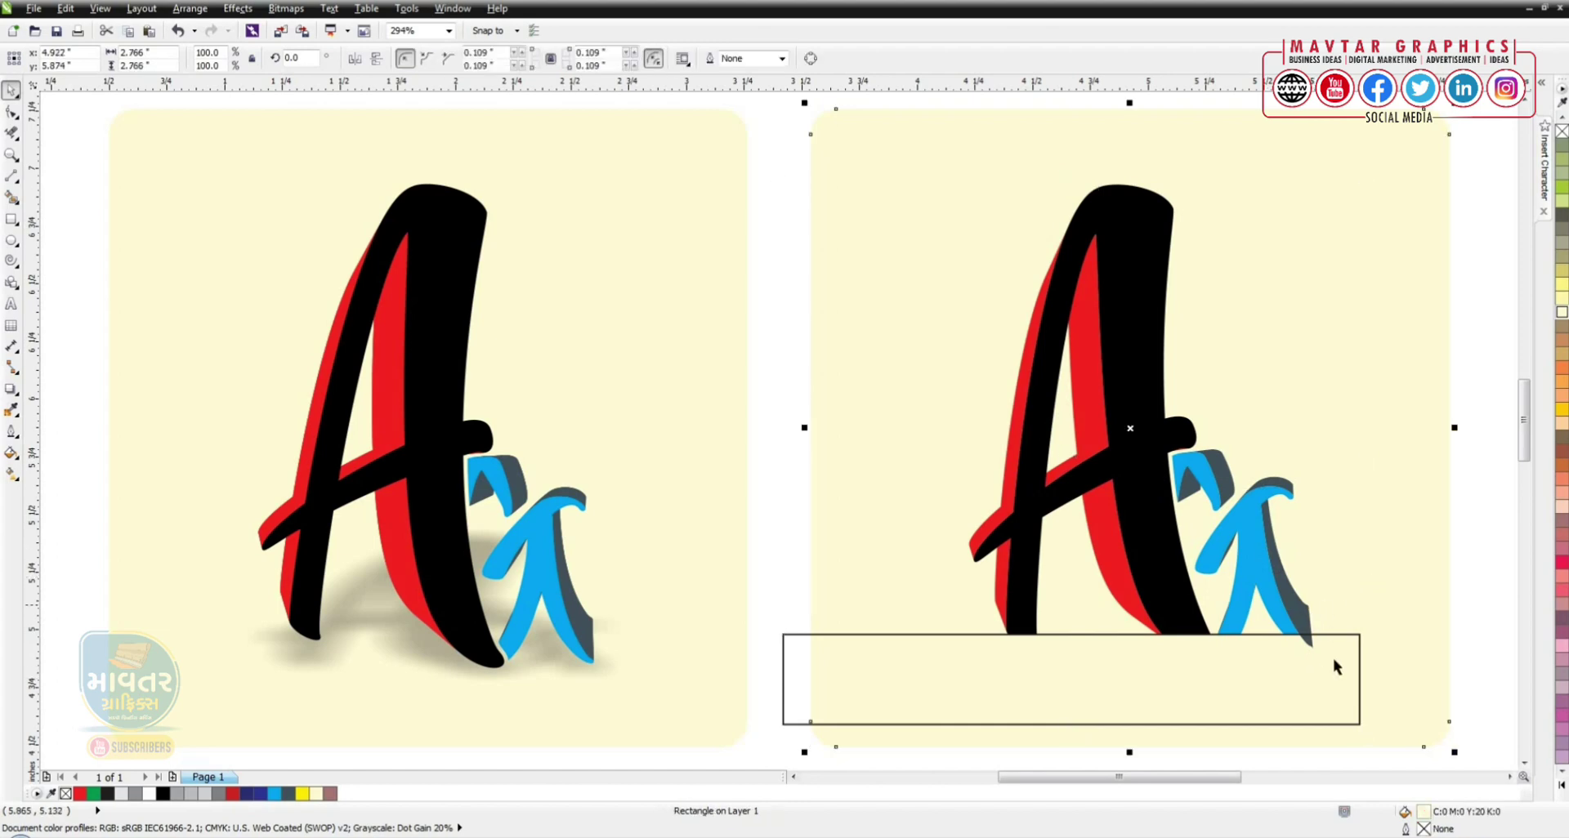
{"action": "left_click", "coordinate": [1359, 654]}
{"action": "left_click", "coordinate": [1294, 495], "text": "shift"}
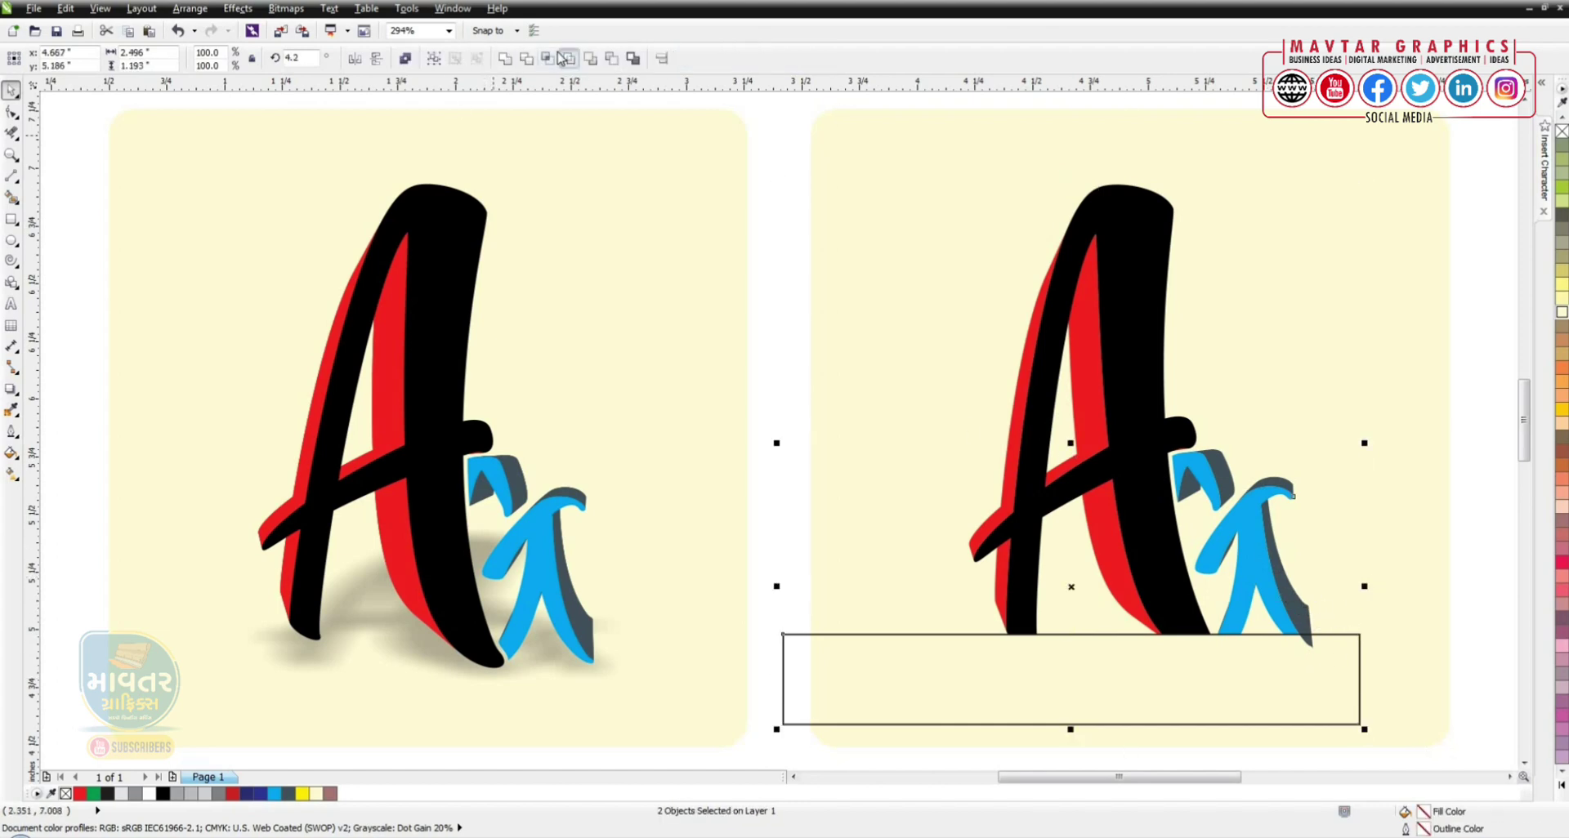
{"action": "left_click", "coordinate": [1303, 687]}
- Delete the cutting rectangle and marquee-select the whole right artwork
{"action": "key", "text": "Delete"}
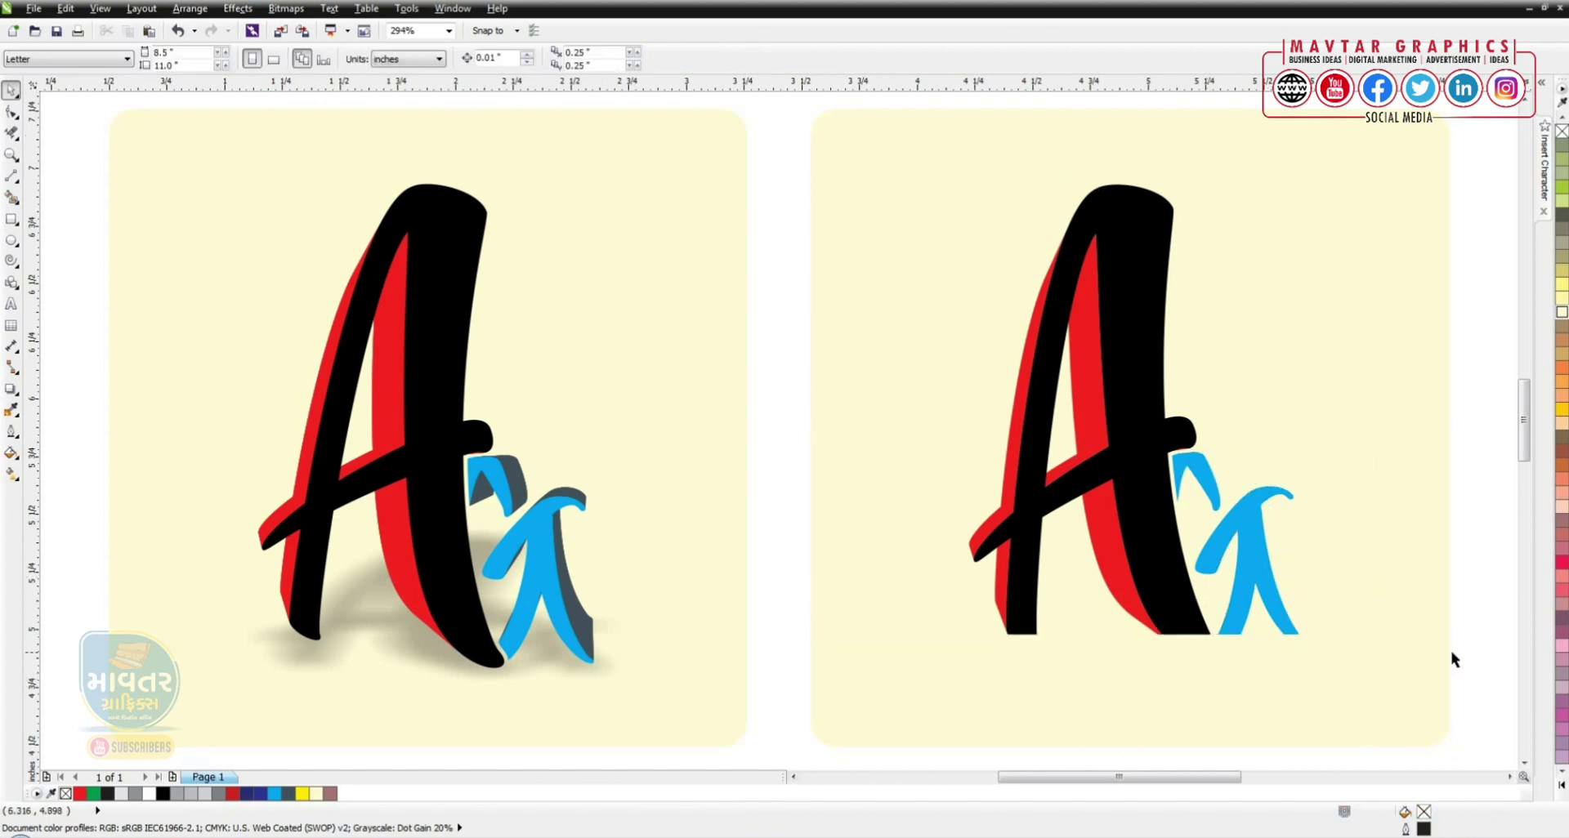
{"action": "key", "text": "ctrl+z"}
{"action": "left_click", "coordinate": [1283, 645]}
{"action": "key", "text": "Delete"}
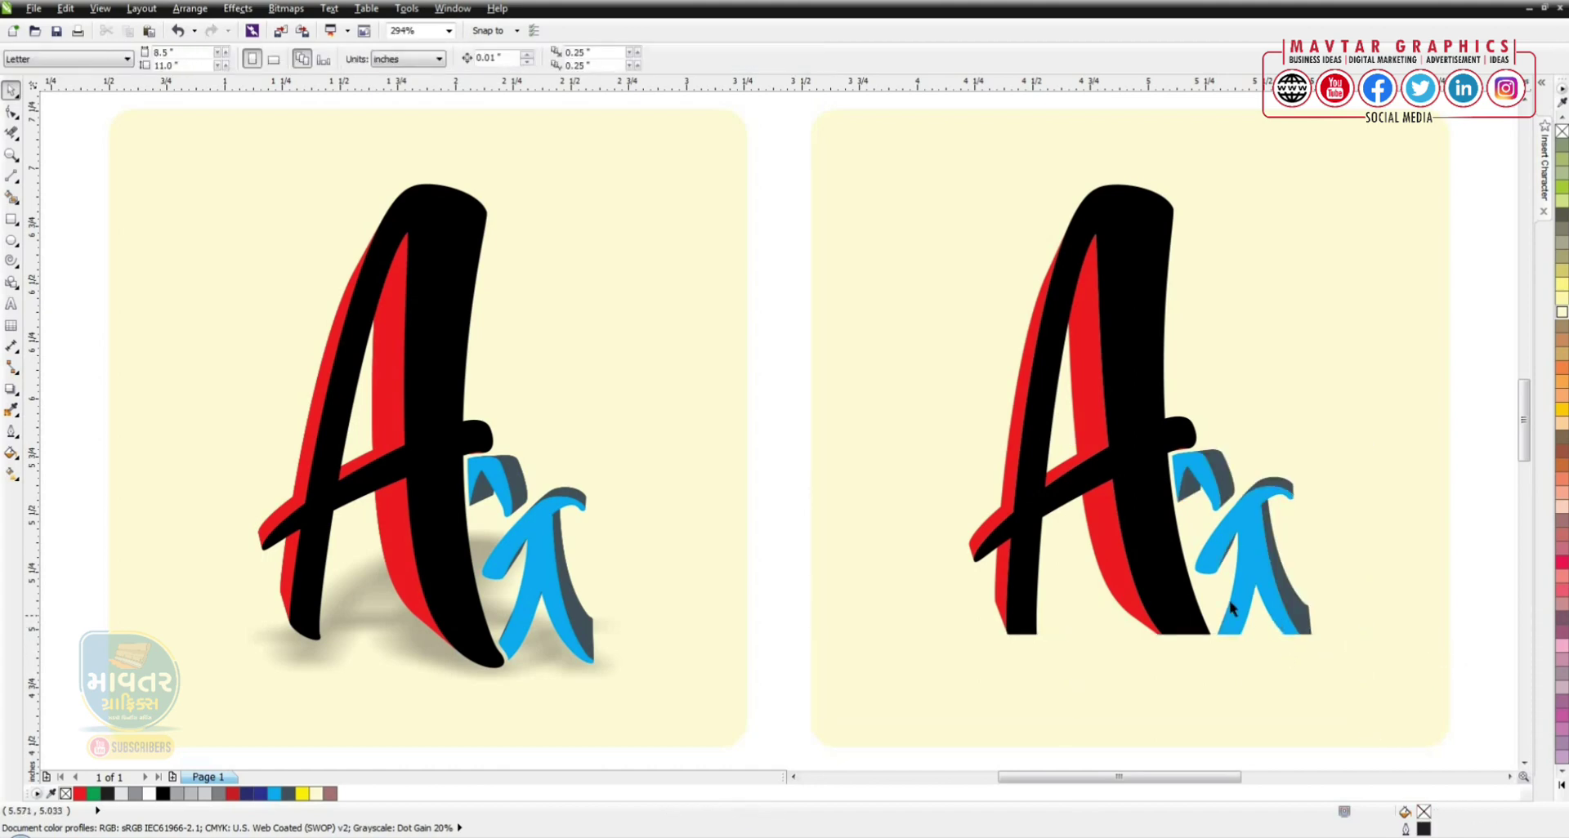
{"action": "scroll", "coordinate": [1283, 646], "scroll_direction": "down", "scroll_amount": 2}
{"action": "left_click_drag", "start_coordinate": [1012, 223], "coordinate": [1375, 649]}
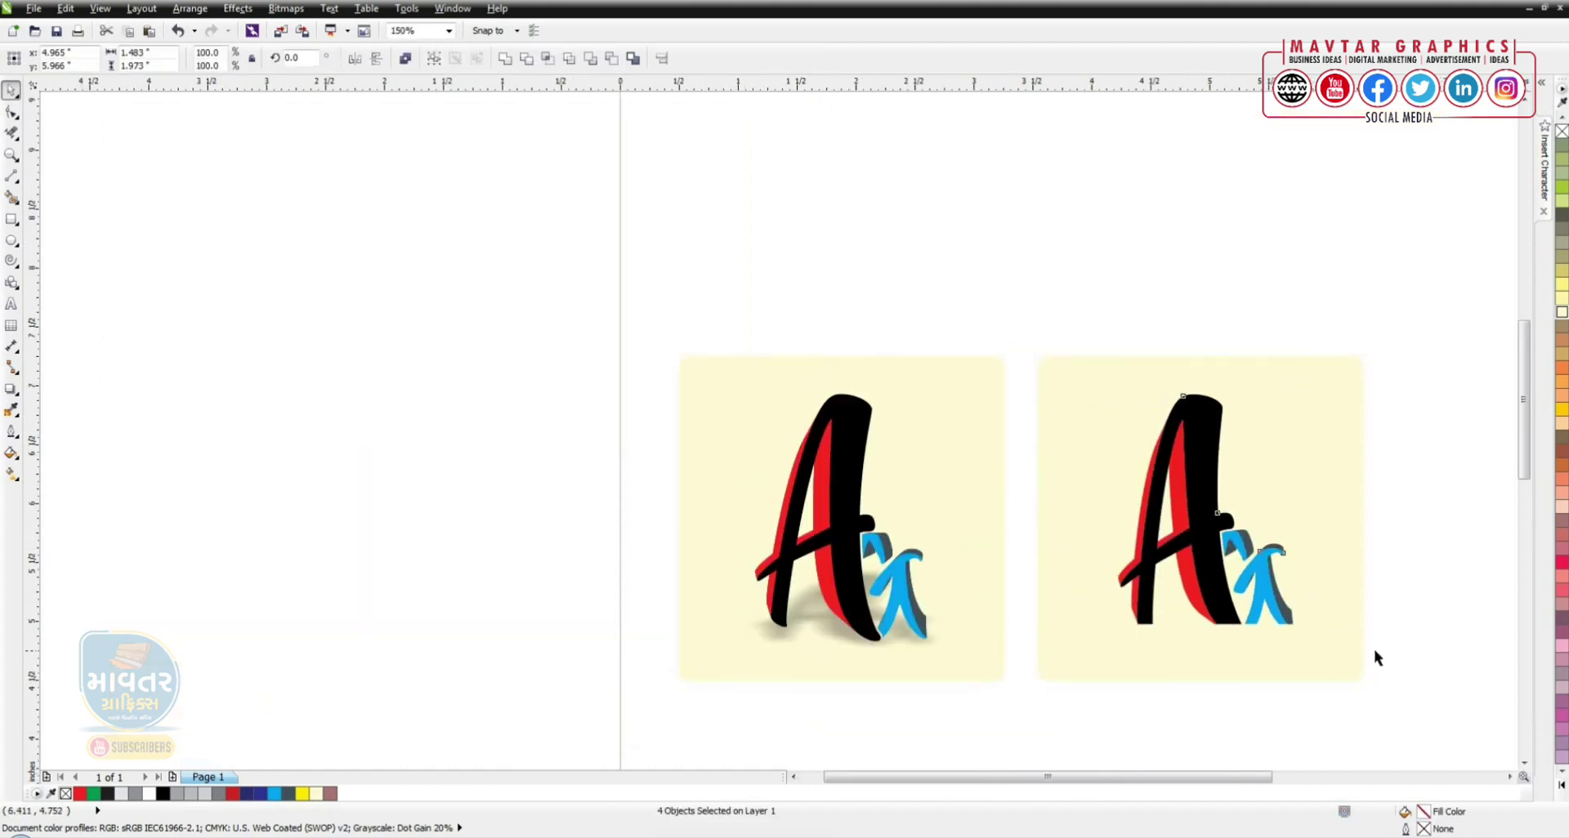
- Cast a soft drop shadow from the right lettering's base, then fit both artworks into view
{"action": "left_click", "coordinate": [12, 391]}
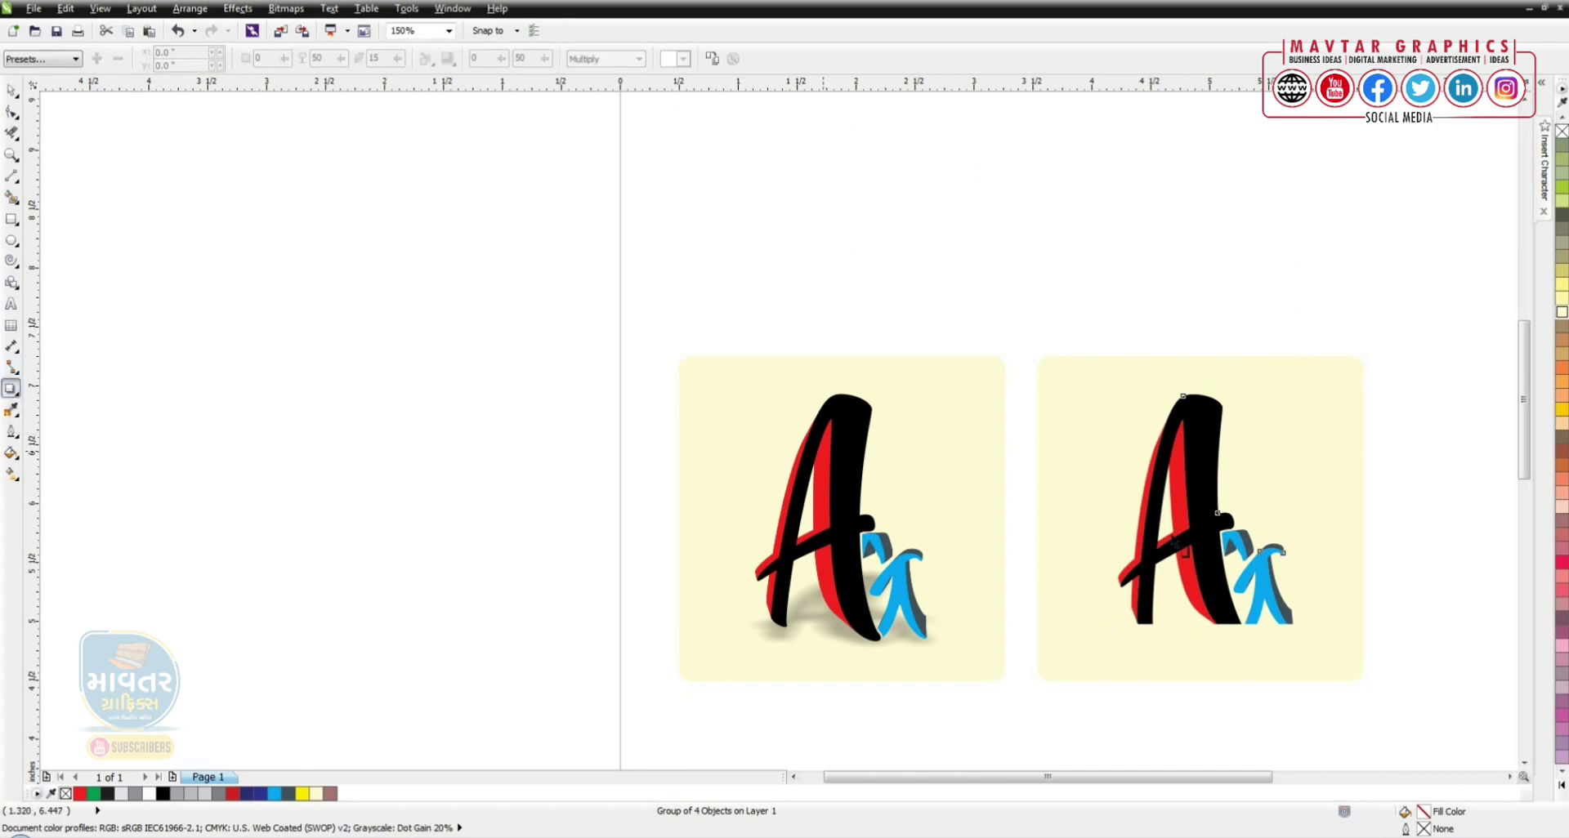
{"action": "mouse_move", "coordinate": [1226, 631]}
{"action": "left_mouse_down"}
{"action": "mouse_move", "coordinate": [1217, 585]}
{"action": "mouse_move", "coordinate": [1211, 601]}
{"action": "left_mouse_up"}
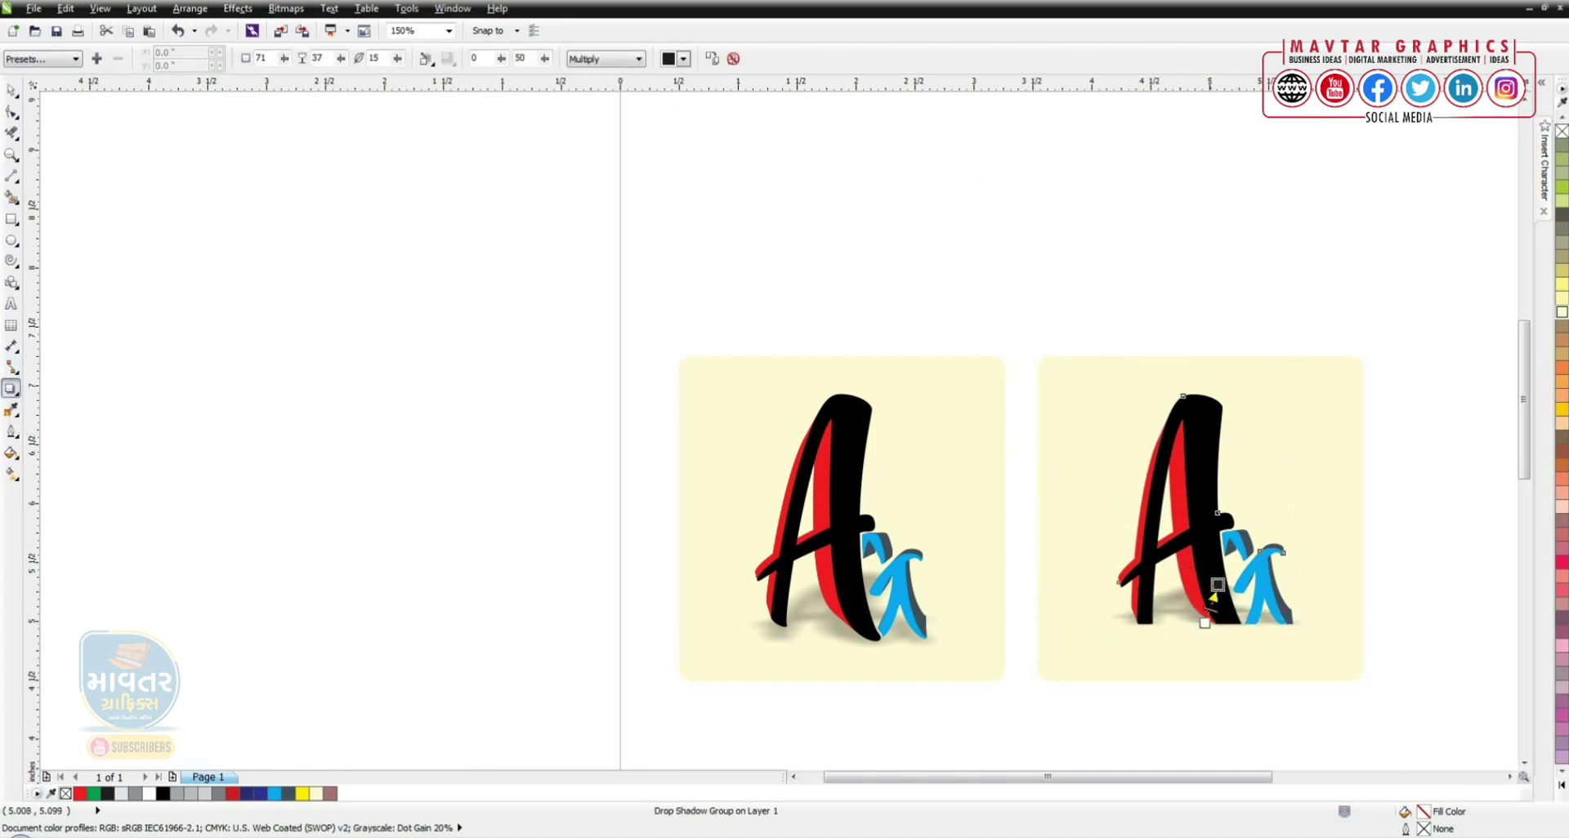
{"action": "key", "text": "space"}
{"action": "left_click", "coordinate": [967, 263]}
{"action": "key", "text": "F4"}
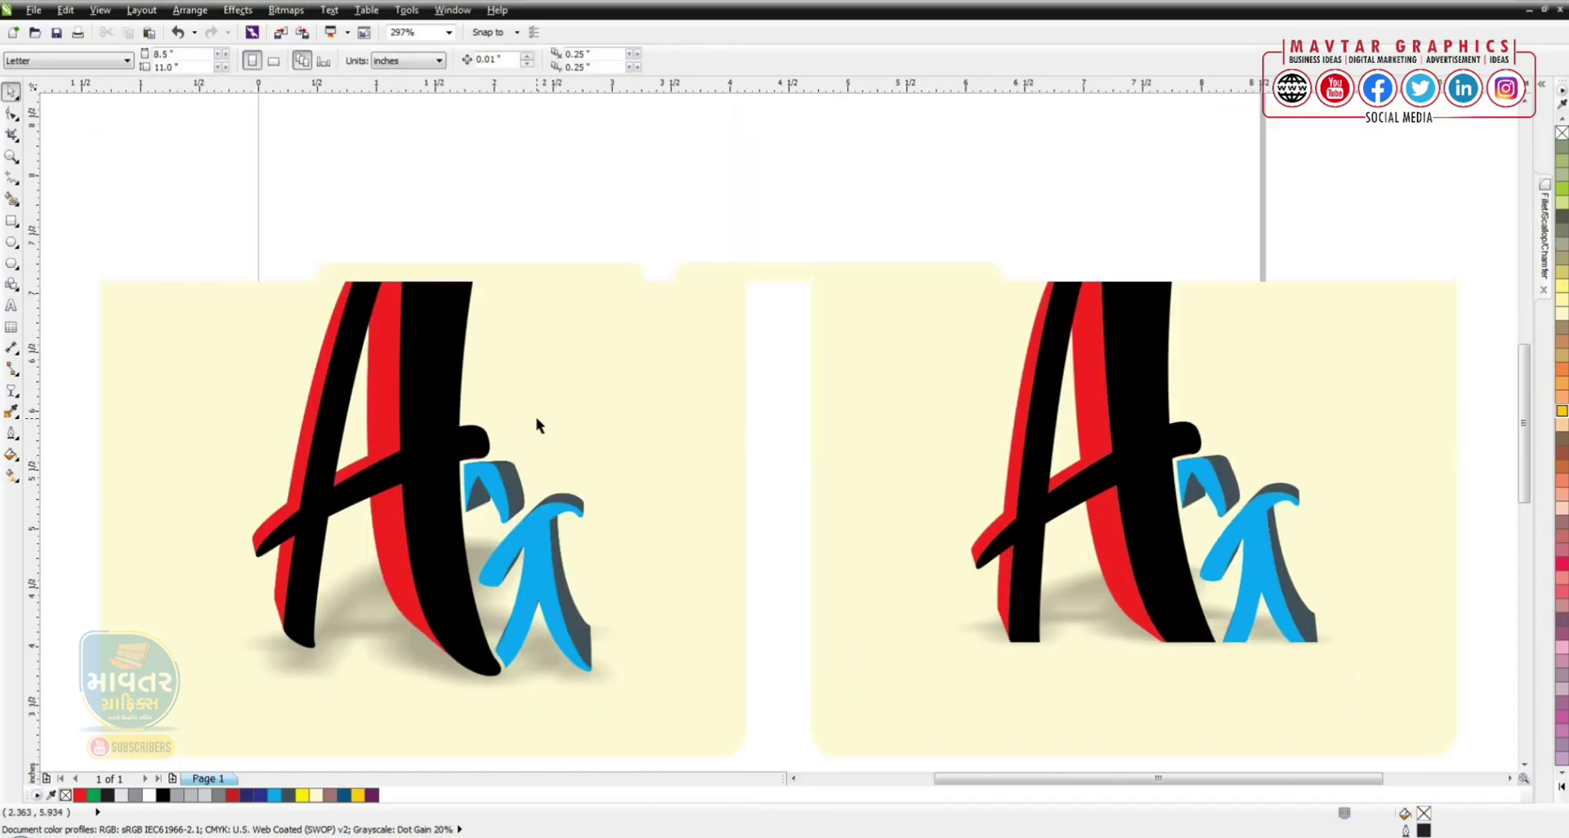
{"action": "key", "text": "shift+F4"}
- Resize the background rectangle to 4 × 3 inches
{"action": "left_click", "coordinate": [613, 482]}
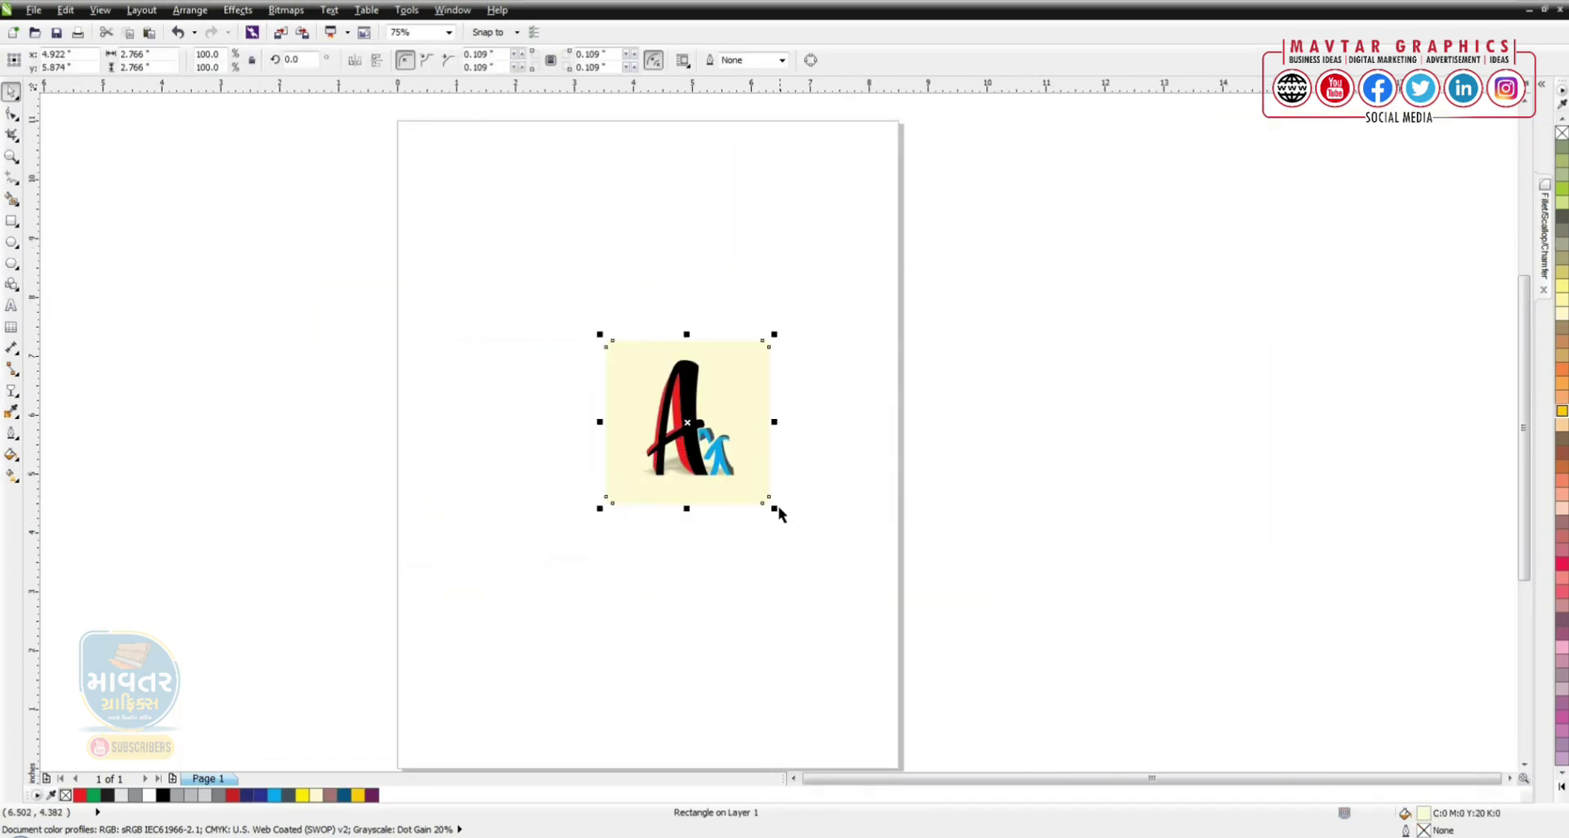
{"action": "left_click", "coordinate": [777, 507]}
{"action": "type", "text": "4"}
{"action": "key", "text": "Tab"}
{"action": "type", "text": "3"}
{"action": "key", "text": "Return"}
- Widen the background rectangle to 6 inches and fill it dark blue
{"action": "key", "text": "shift+F2"}
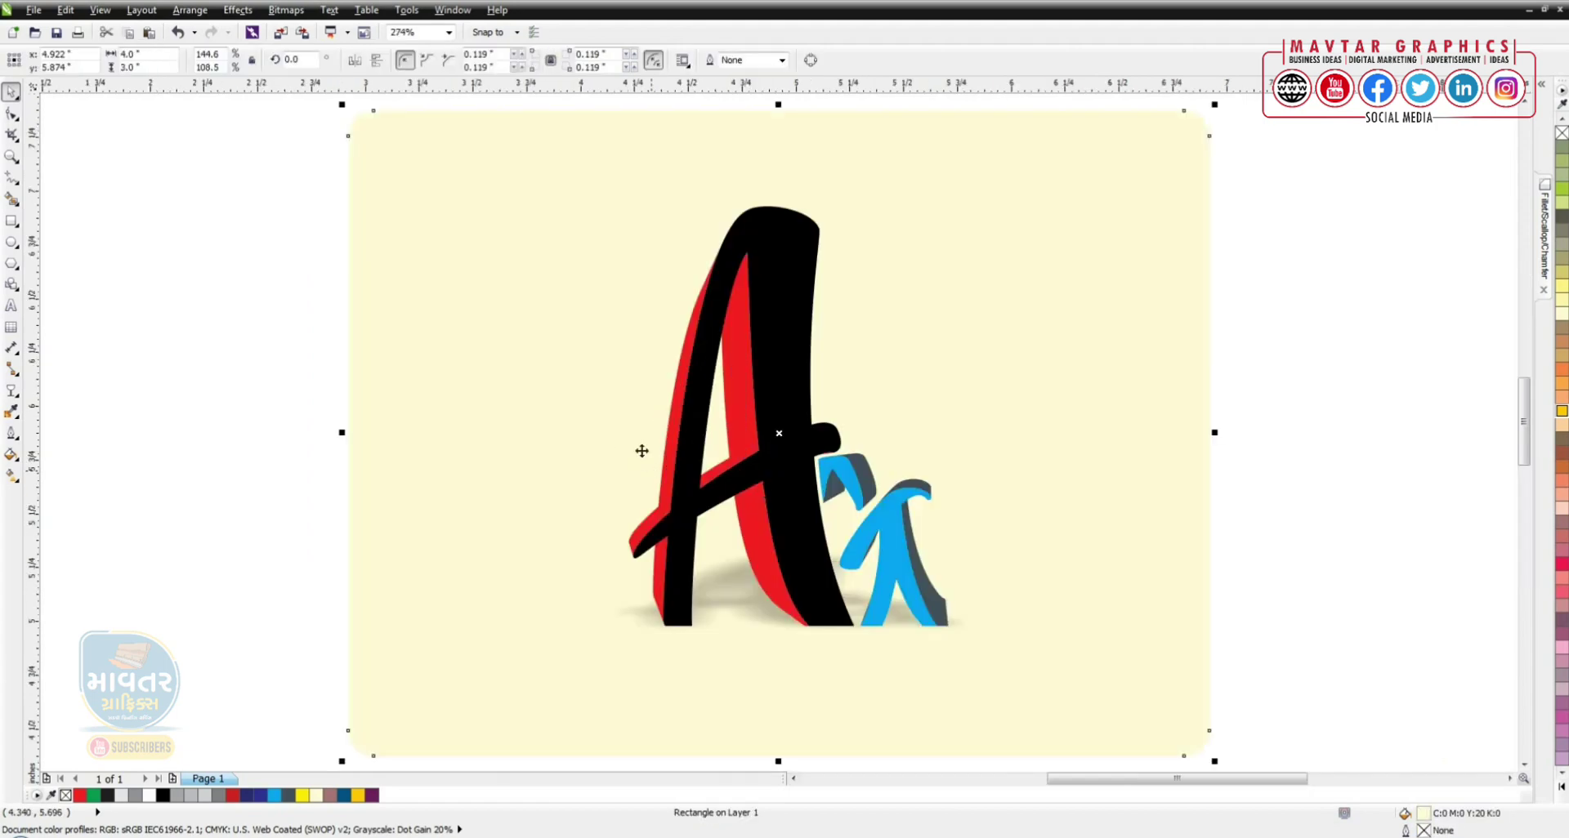
{"action": "left_click", "coordinate": [630, 451]}
{"action": "type", "text": "6"}
{"action": "key", "text": "Return"}
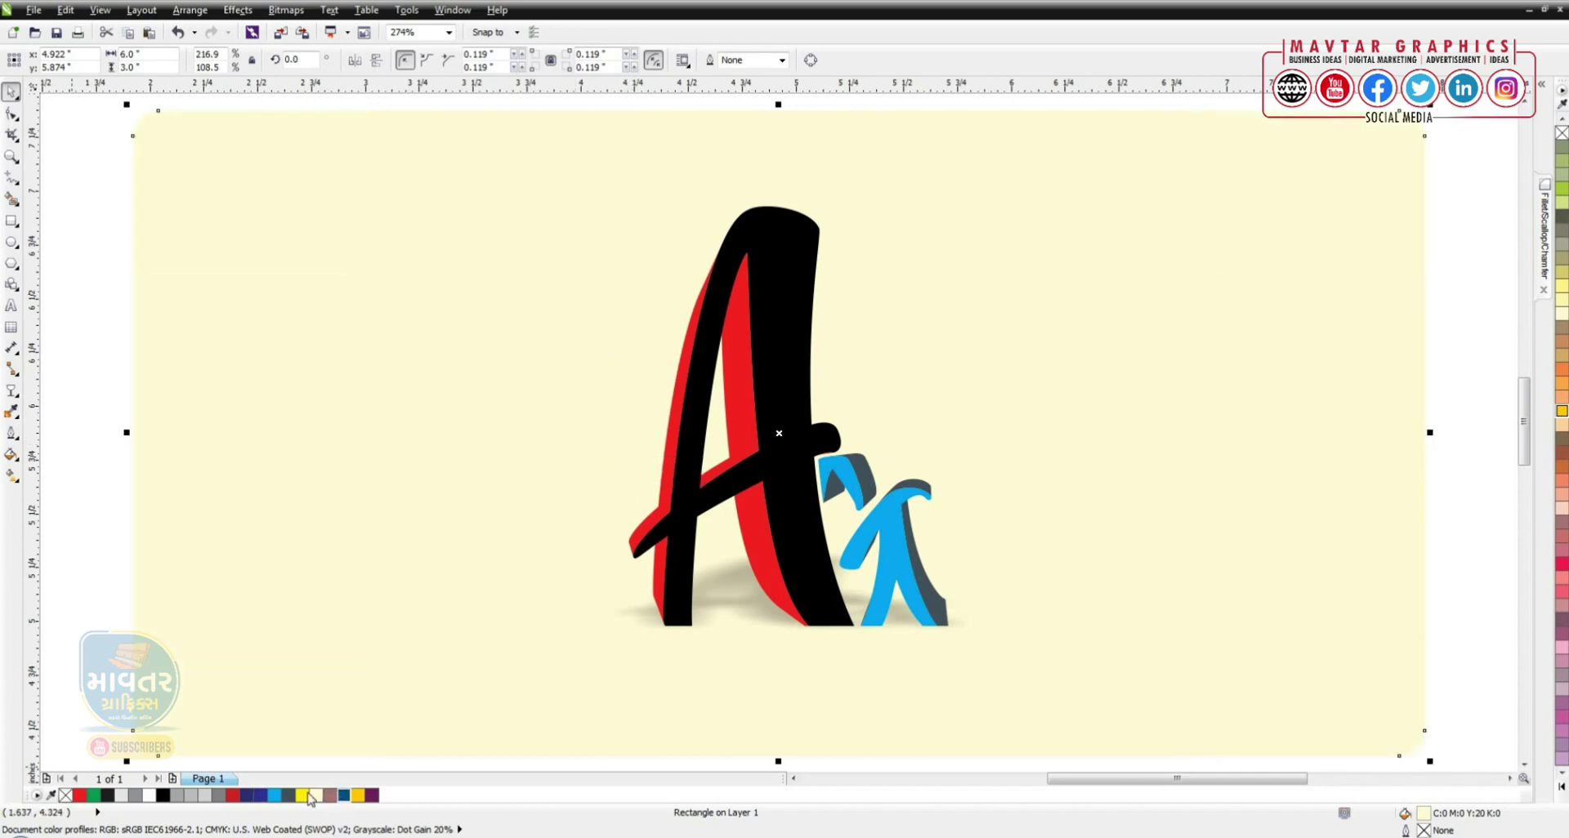
{"action": "left_click", "coordinate": [344, 795]}
- Fill the A yellow and both letters' extrusions purple
{"action": "key", "text": "Escape"}
{"action": "left_click", "coordinate": [776, 273], "text": "ctrl"}
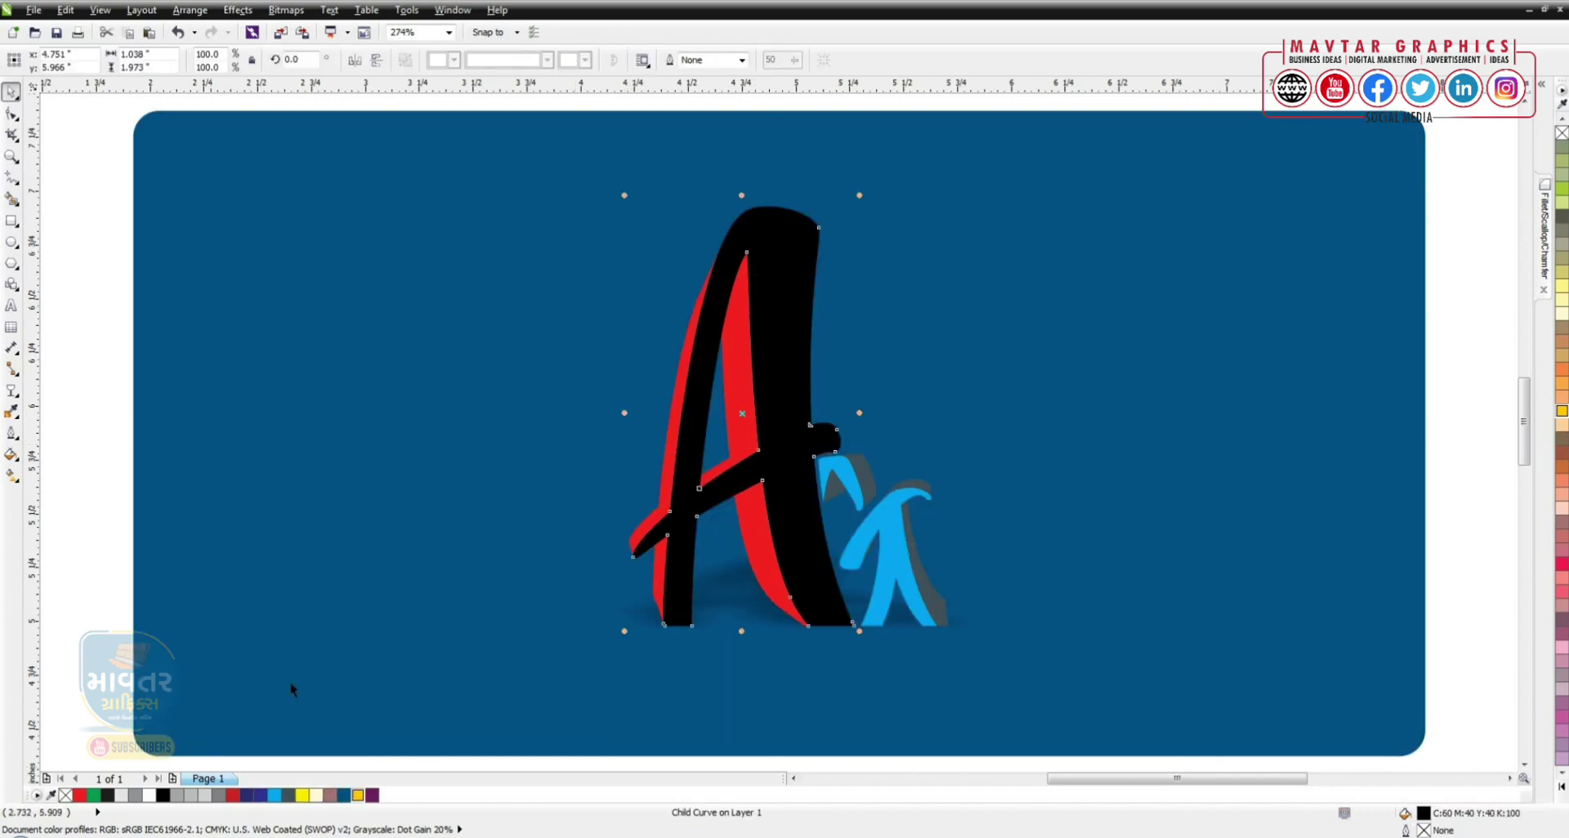
{"action": "left_click", "coordinate": [358, 795]}
{"action": "left_click", "coordinate": [751, 545], "text": "ctrl"}
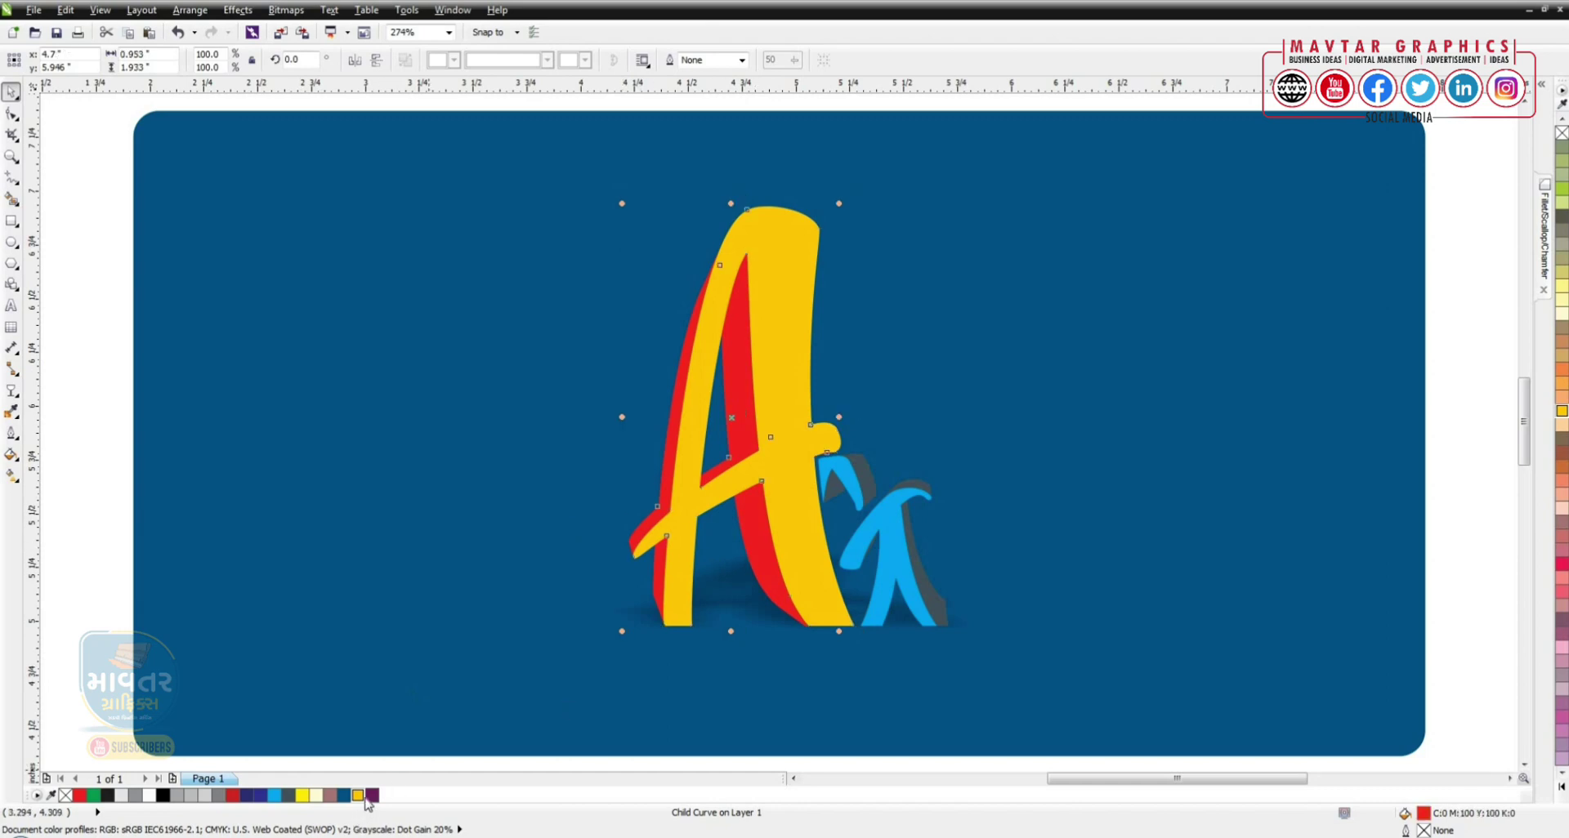
{"action": "left_click", "coordinate": [372, 795]}
{"action": "left_click", "coordinate": [867, 483], "text": "ctrl"}
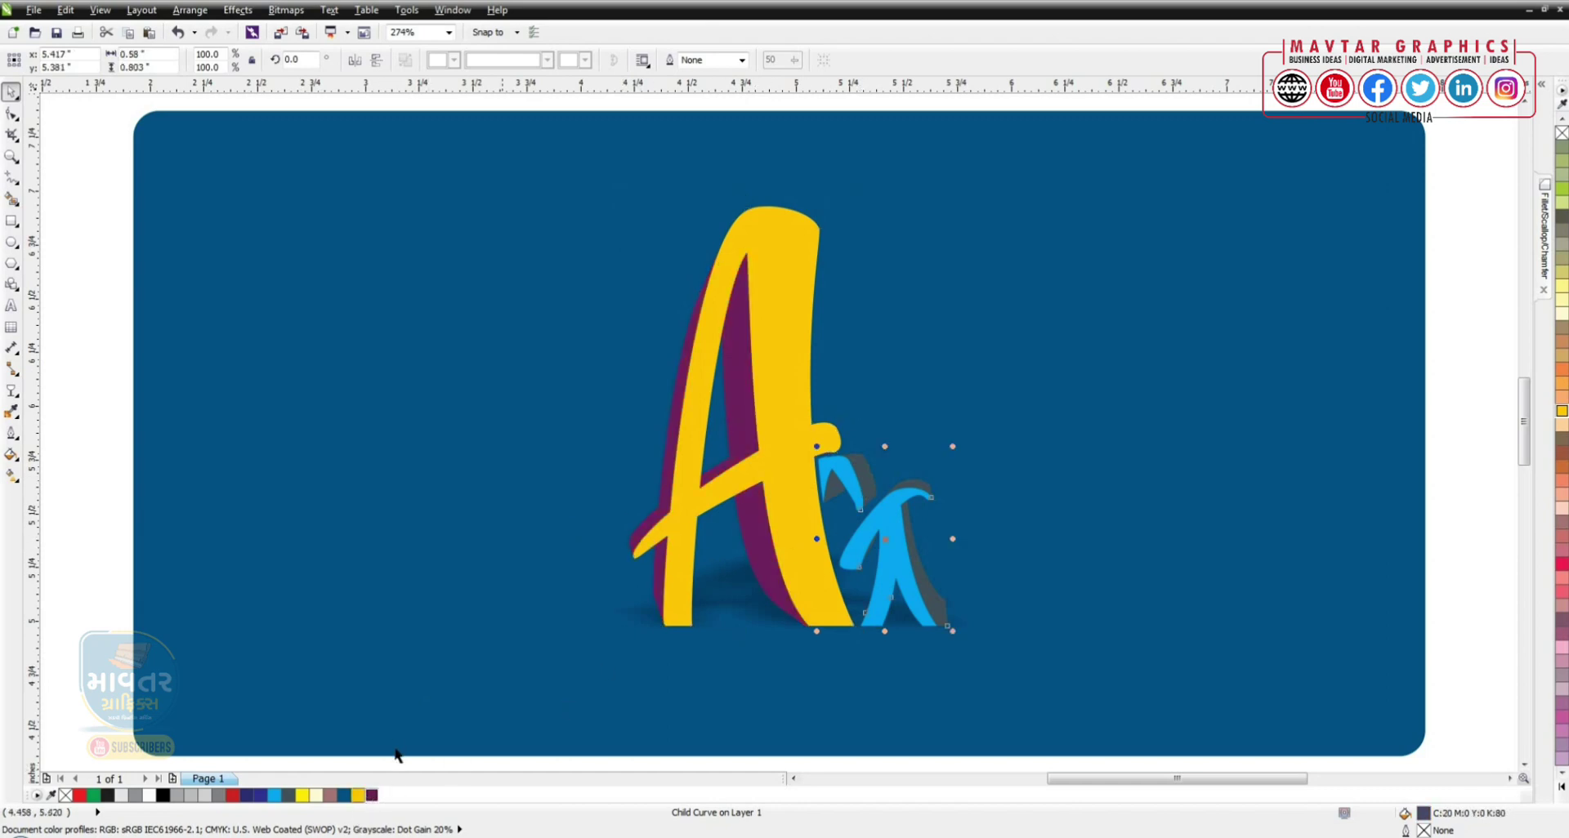
{"action": "left_click", "coordinate": [372, 795]}
- Scale the letter group down to about 84% and zoom in on the finished artwork
{"action": "left_click", "coordinate": [82, 359]}
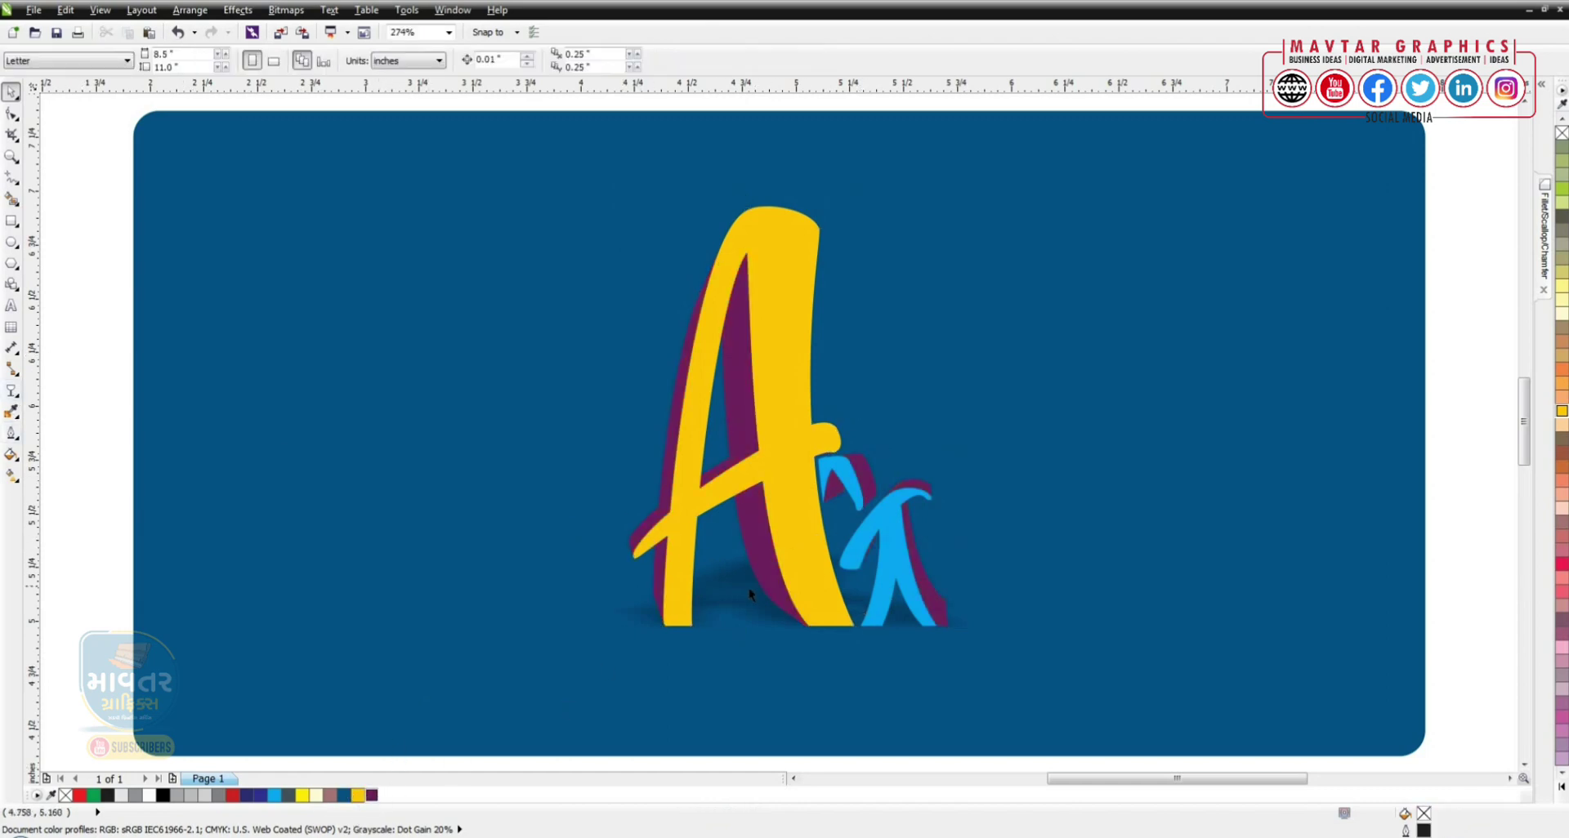
{"action": "left_click", "coordinate": [735, 604]}
{"action": "left_click", "coordinate": [921, 619]}
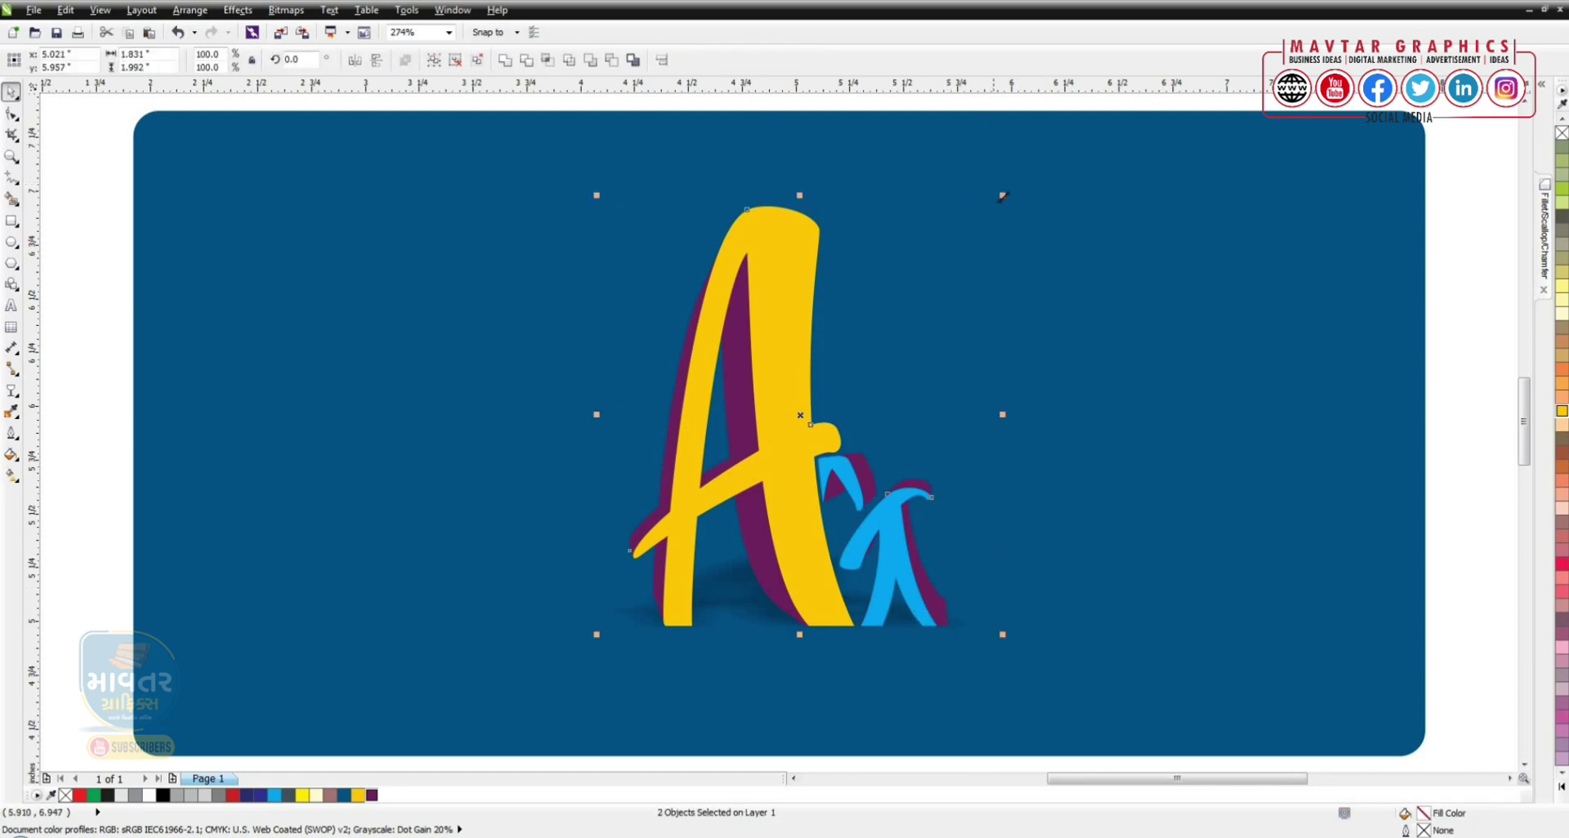
{"action": "left_click_drag", "start_coordinate": [1005, 196], "coordinate": [978, 235]}
{"action": "left_click", "coordinate": [966, 206]}
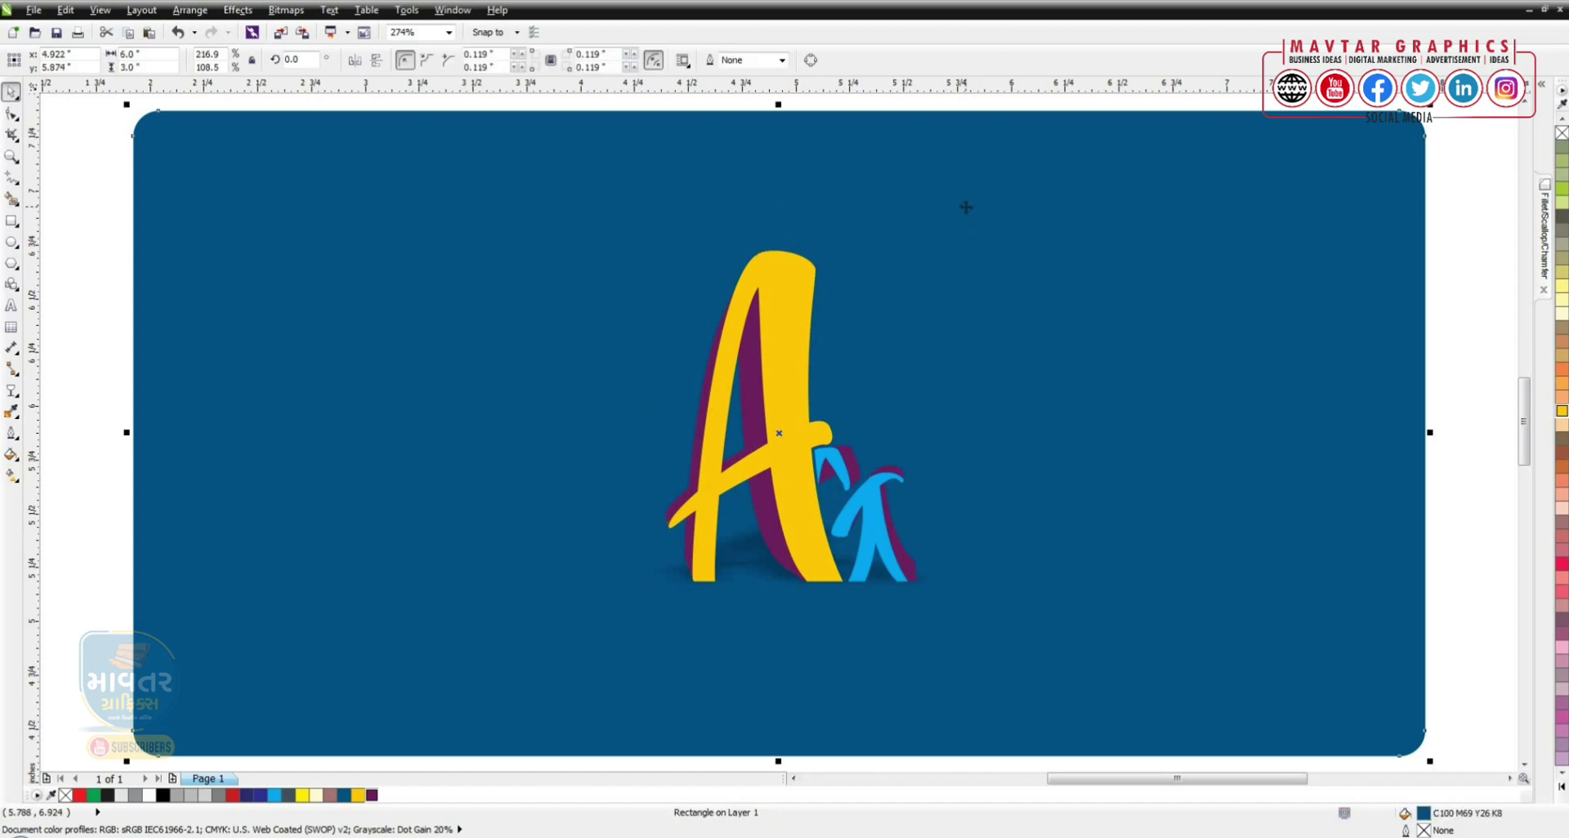
{"action": "left_click_drag", "start_coordinate": [495, 139], "coordinate": [1214, 730]}
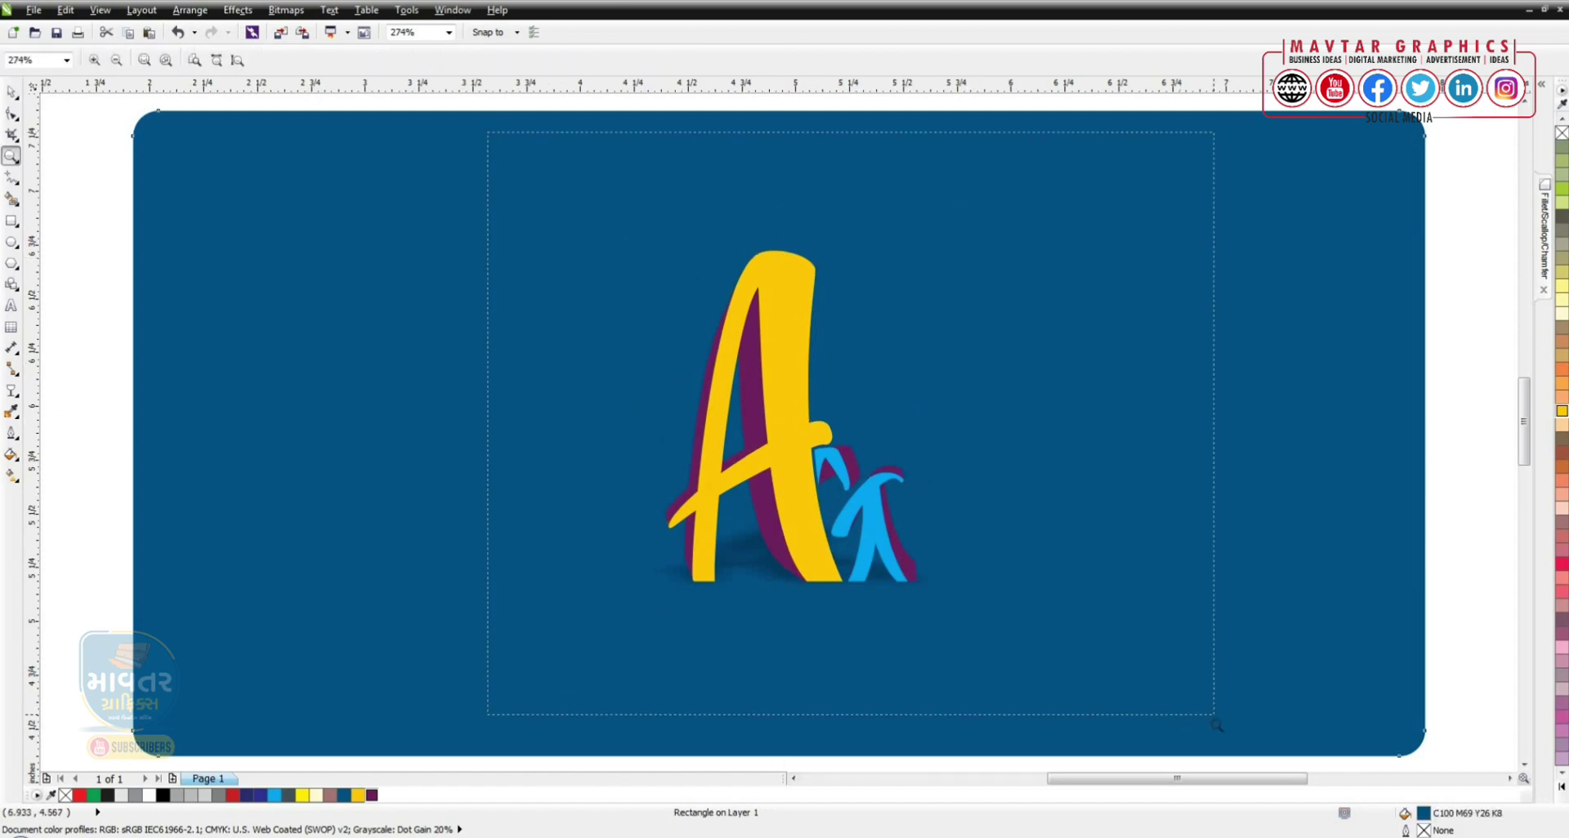